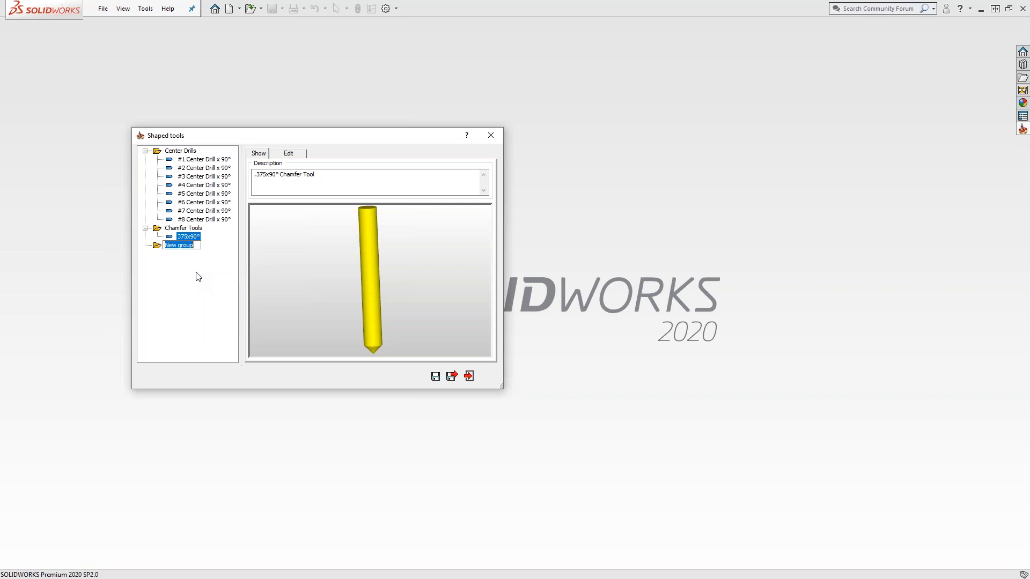
Step: Name the new shaped-tool group "SC Live" and add a new shape to it
type("Live")
key("Return")
right_click(173, 245)
left_click(195, 268)
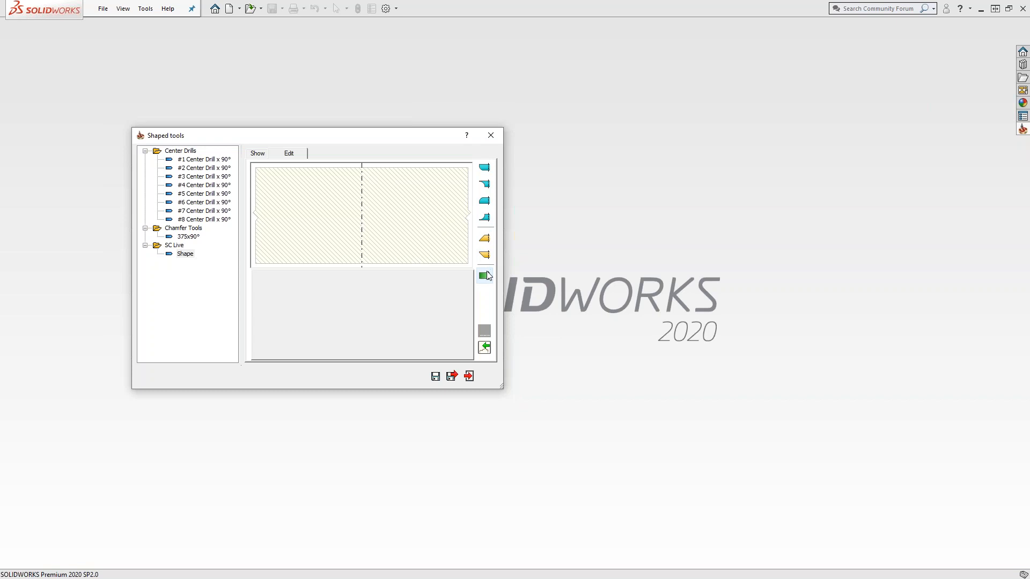
Step: Build the shape's profile from a concave torus segment with two cylinder segments stacked above it
left_click(488, 185)
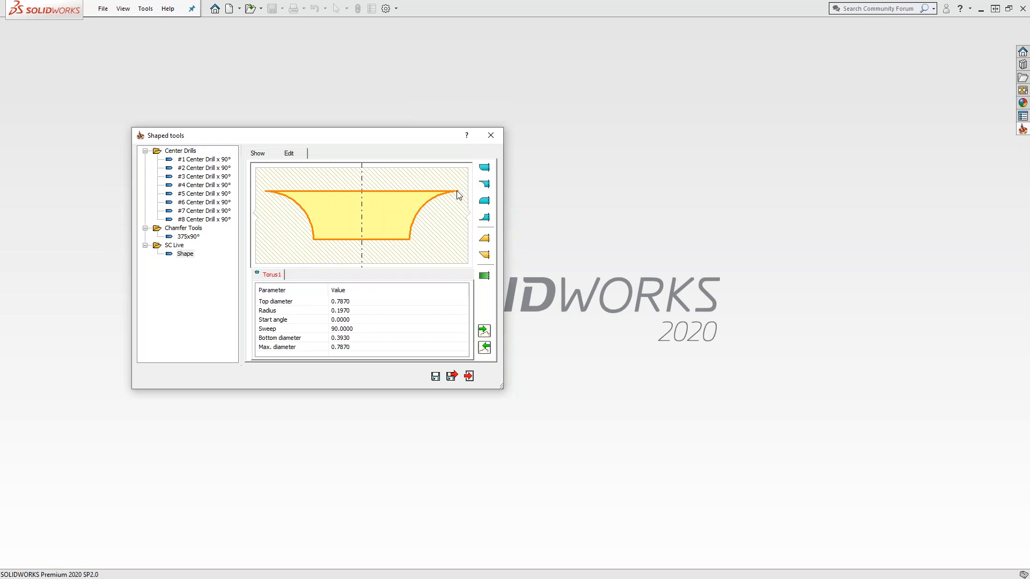
left_click(484, 276)
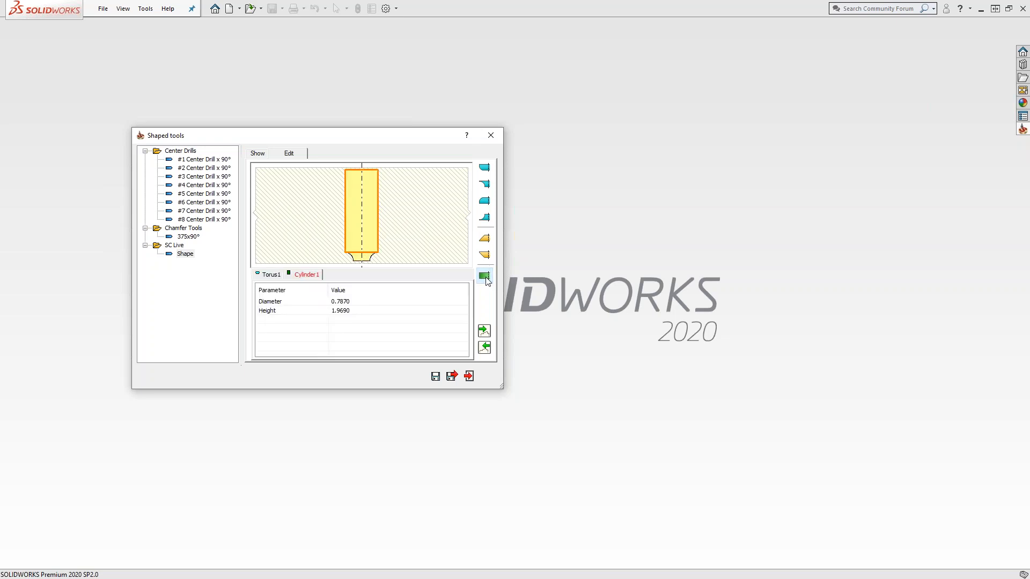
left_click(485, 277)
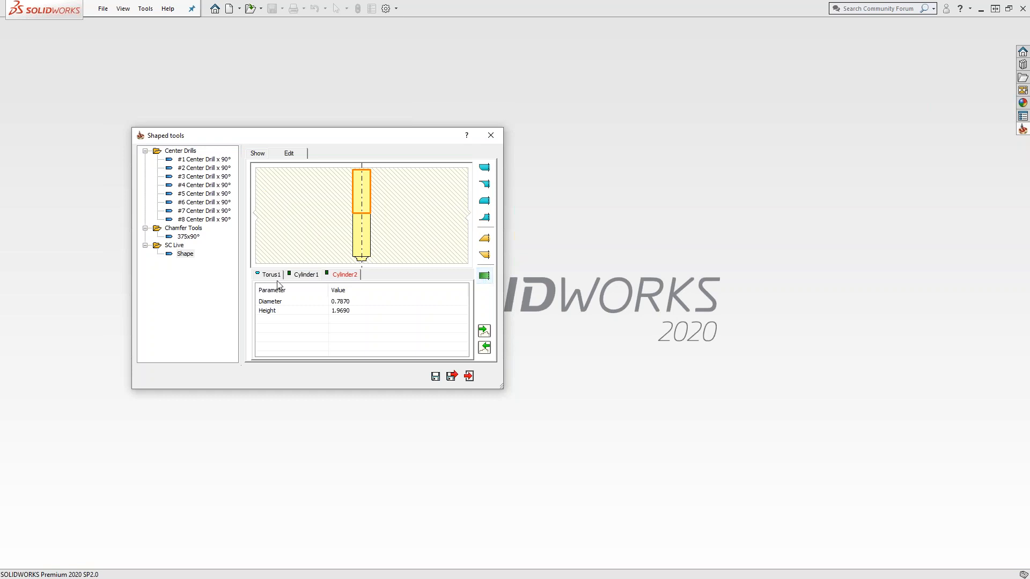
Step: Set the torus segment's radius to 0.25 and its top diameter to 1
left_click(266, 275)
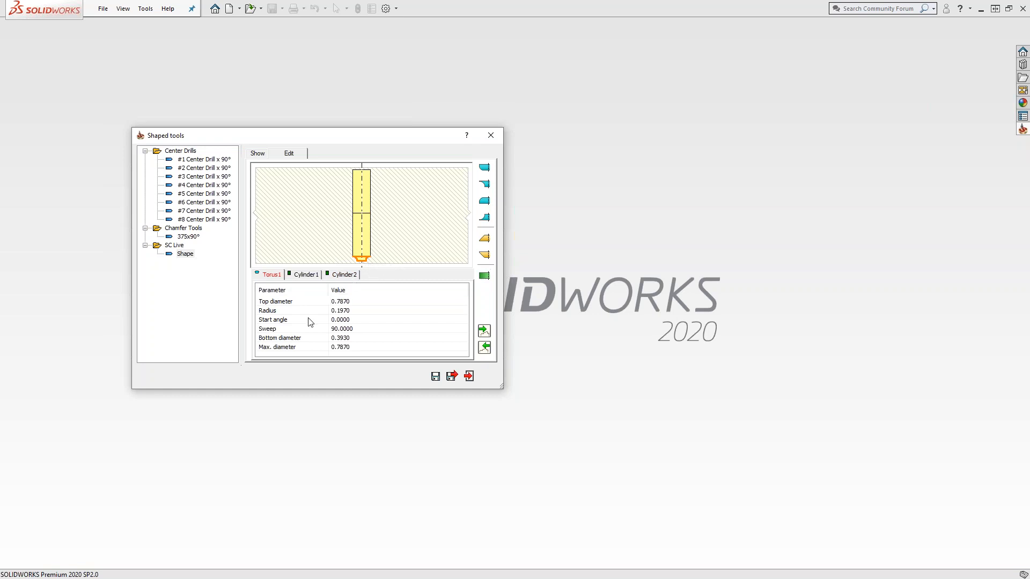
left_click(340, 310)
key("BackSpace")
key("BackSpace")
key("BackSpace")
type("25")
left_click(384, 302)
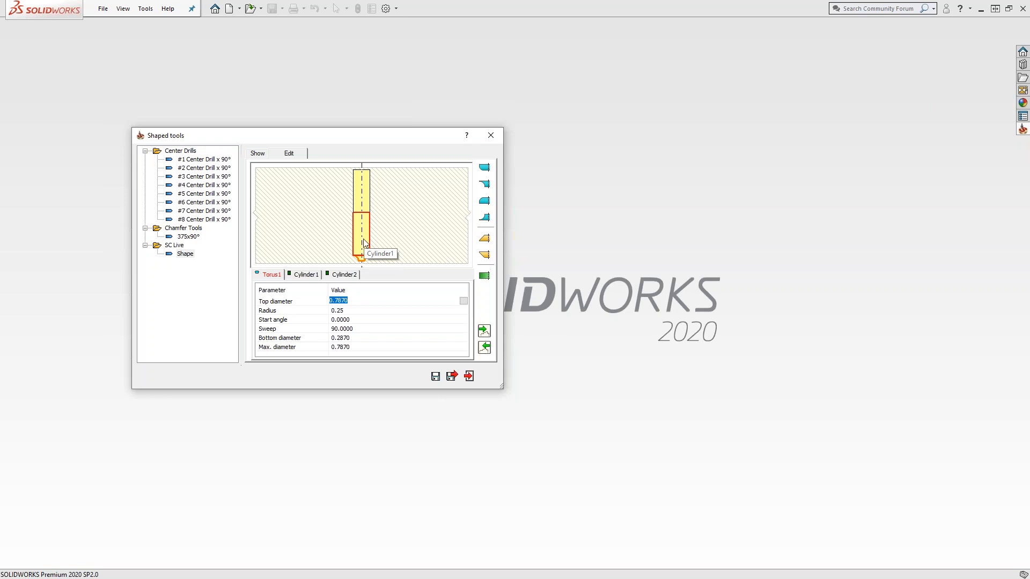
type("1")
left_click(351, 309)
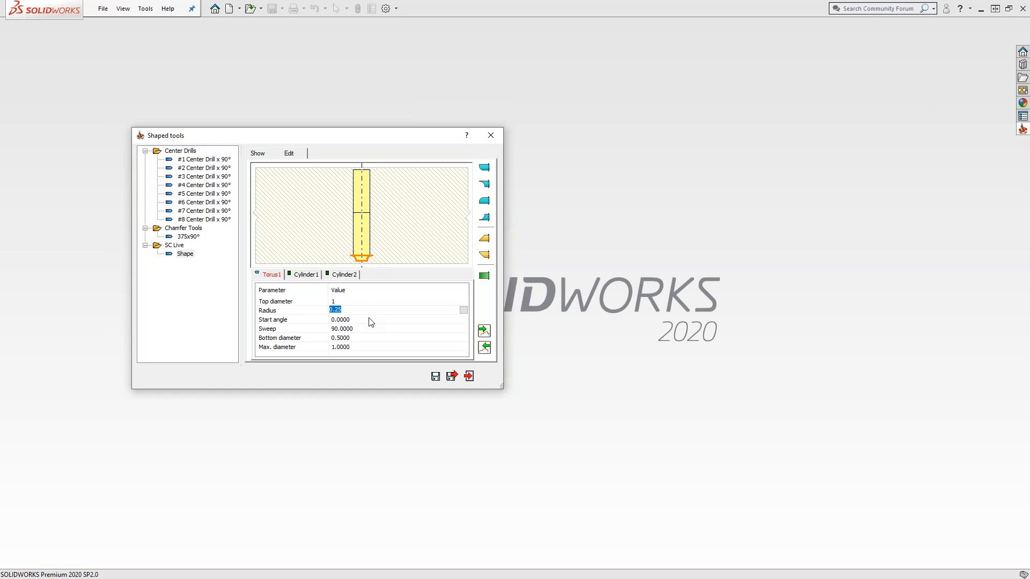
left_click(344, 338)
Step: Set the first cylinder segment's diameter to 1 and its height to .25
left_click(304, 274)
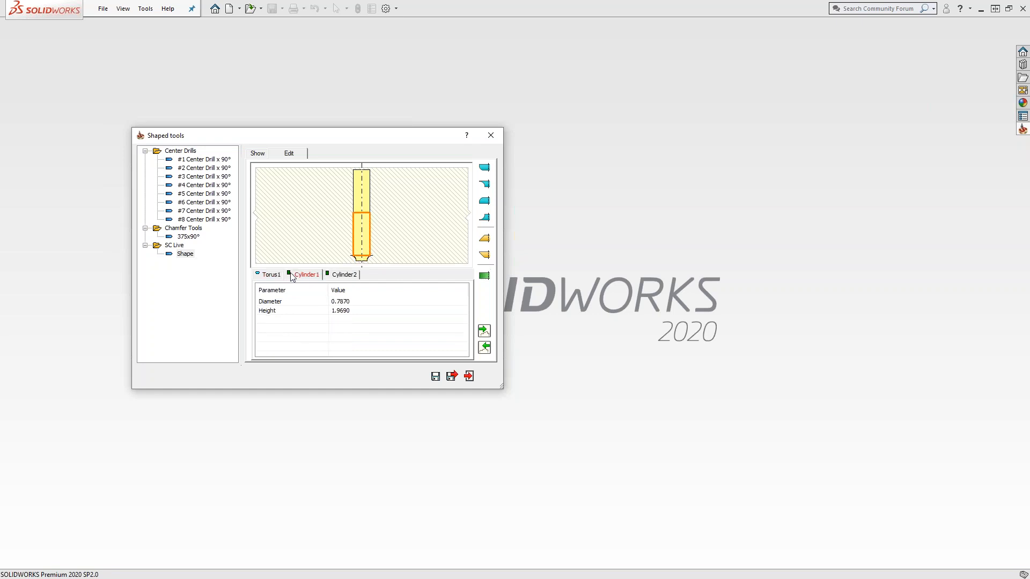
key("BackSpace")
key("BackSpace")
key("BackSpace")
key("BackSpace")
key("BackSpace")
key("BackSpace")
left_click(361, 310)
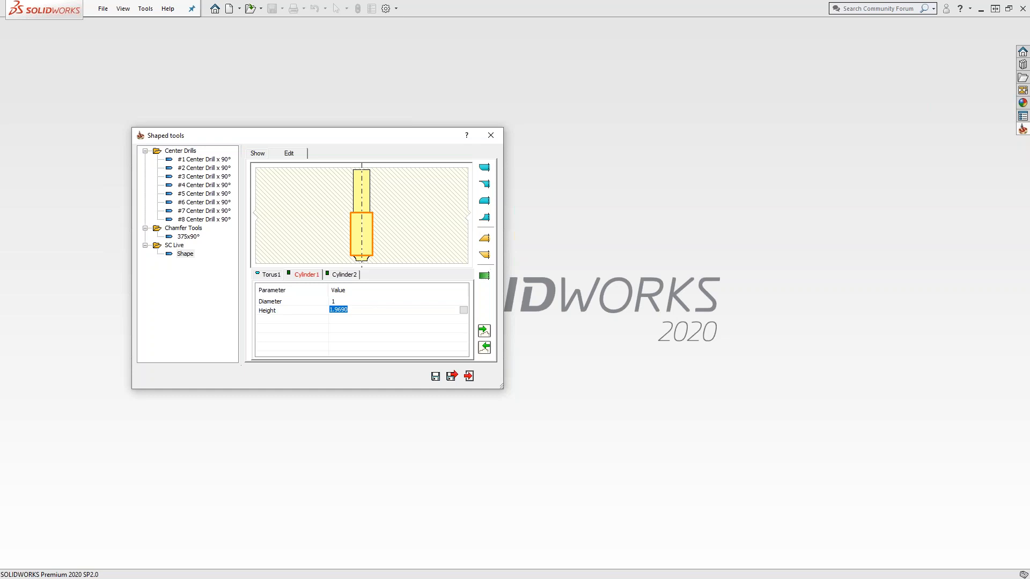
type(".25")
left_click(375, 302)
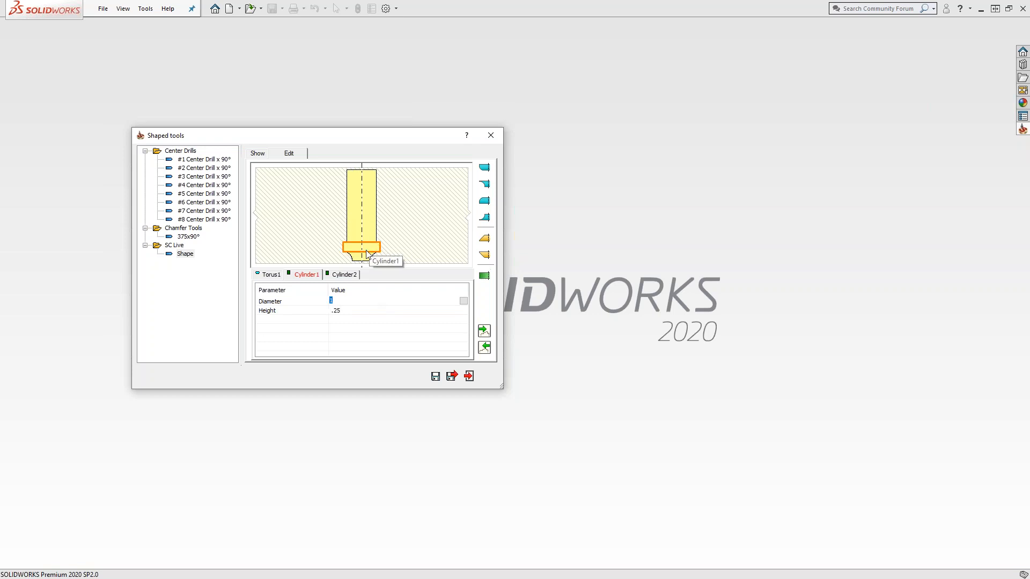
Step: Set the second cylinder segment's diameter to 1 and its height to 2
left_click(341, 276)
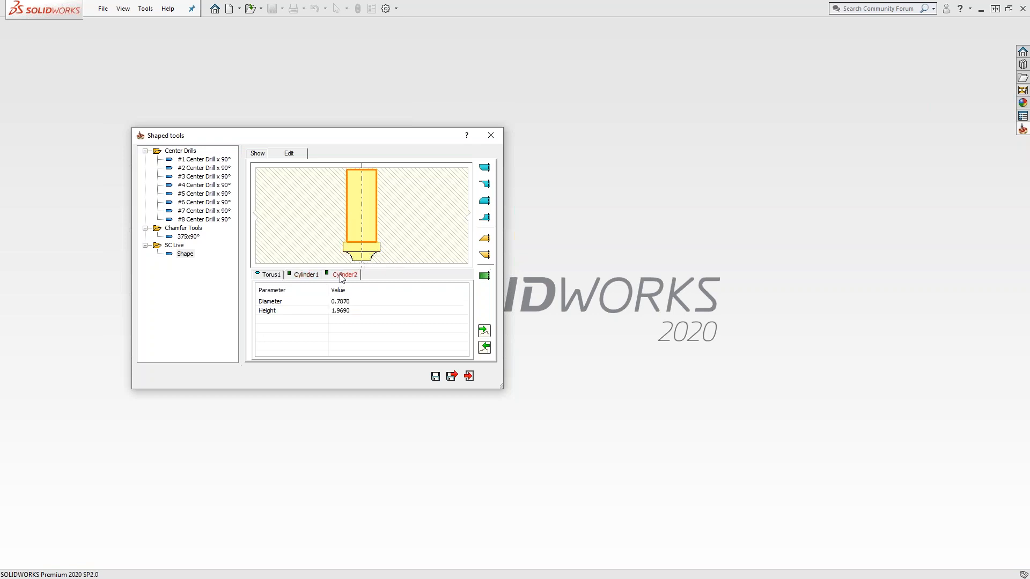
left_click(346, 301)
left_click(351, 310)
left_click(329, 302)
type(".")
left_click(363, 309)
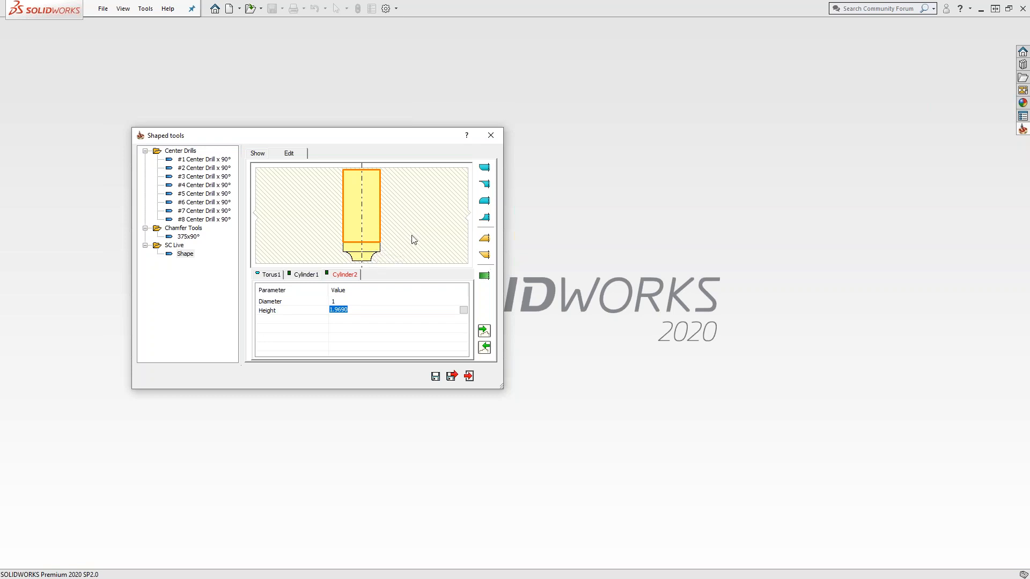
type("2")
Step: Enlarge the shaped tools window and its 3D preview, and examine the tool's concave tip from several angles
left_click(257, 155)
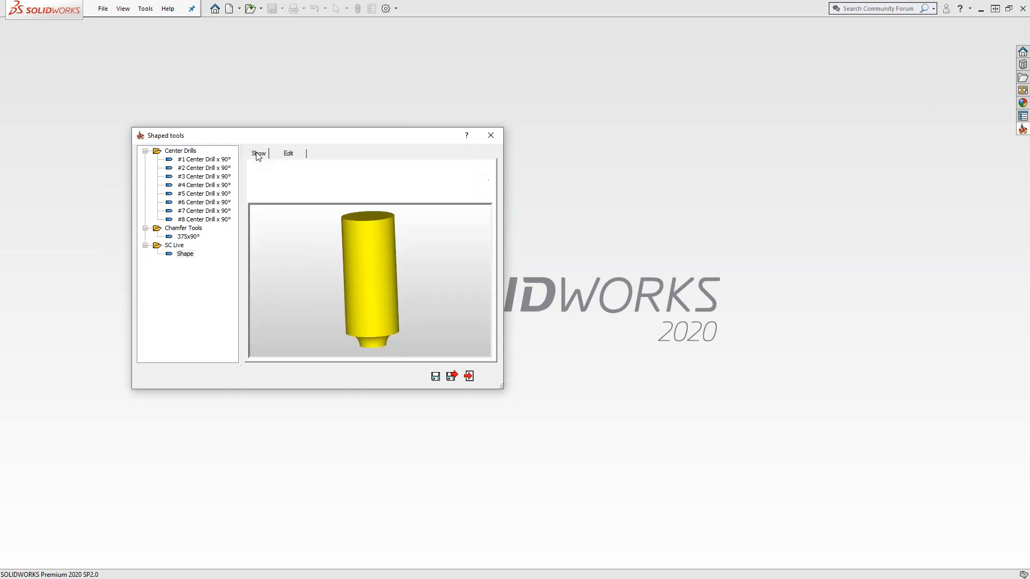
mouse_move(378, 304)
middle_mouse_down()
mouse_move(382, 272)
mouse_move(330, 290)
mouse_move(376, 271)
mouse_move(390, 299)
mouse_move(375, 299)
middle_mouse_up()
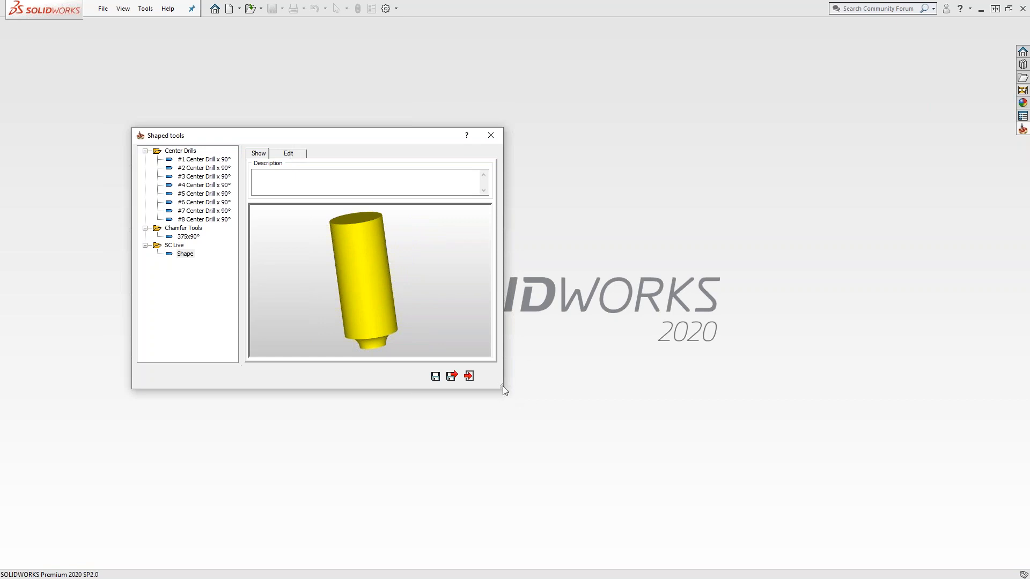
left_click_drag(503, 389, 890, 507)
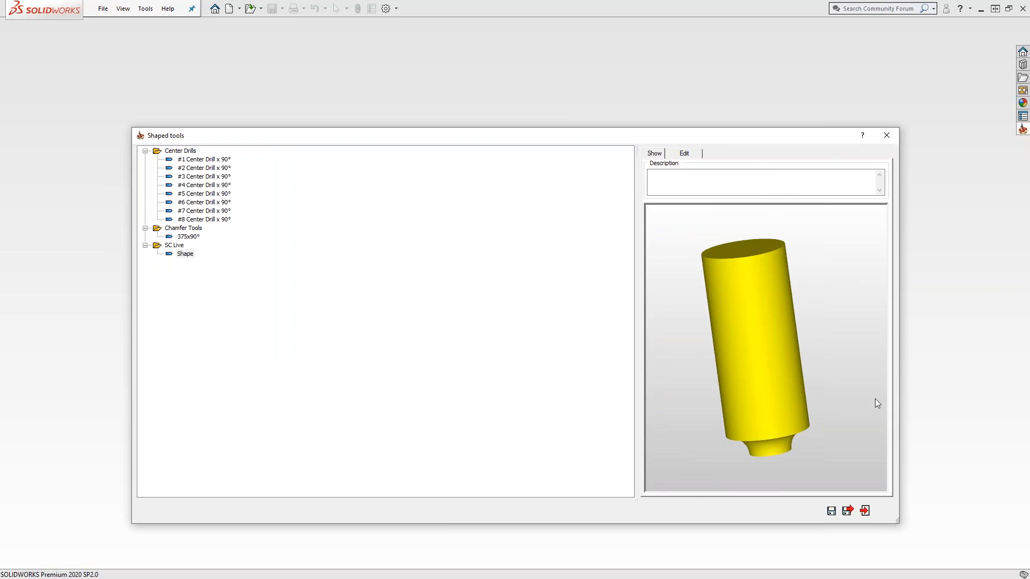
left_click_drag(713, 139, 619, 61)
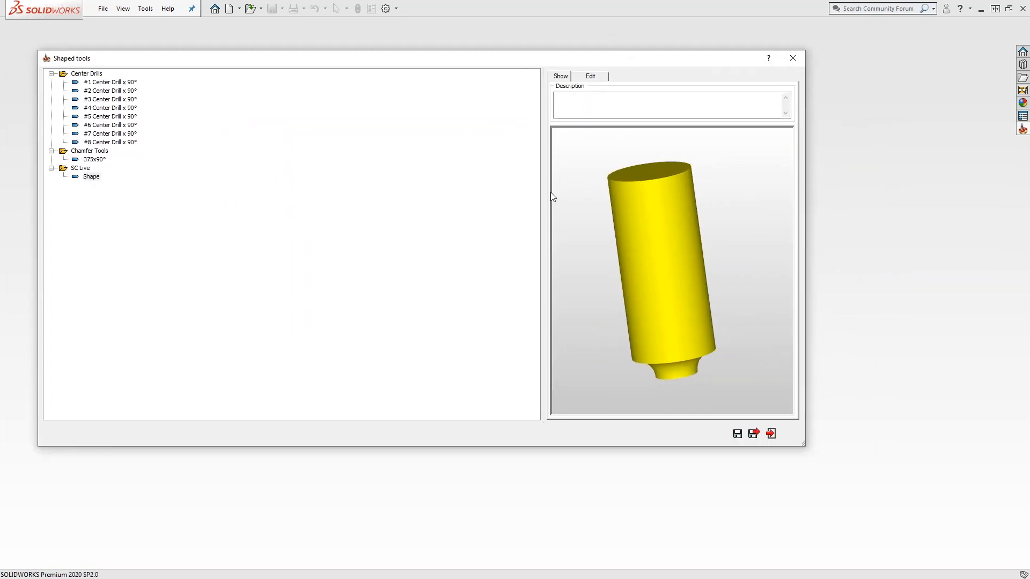
left_click_drag(543, 191, 312, 202)
middle_click_drag(572, 223, 510, 206)
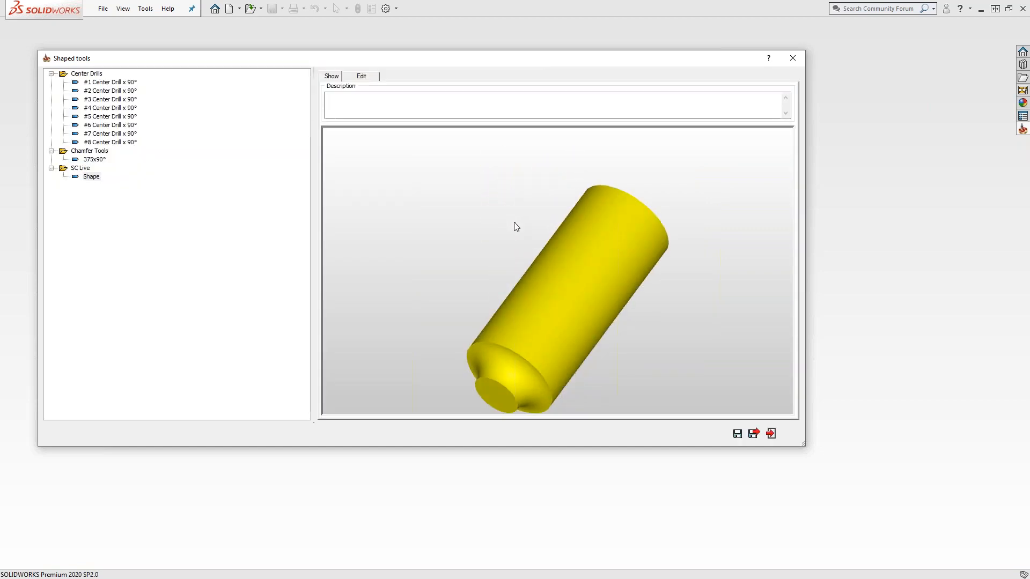
scroll(538, 365, "up", 5)
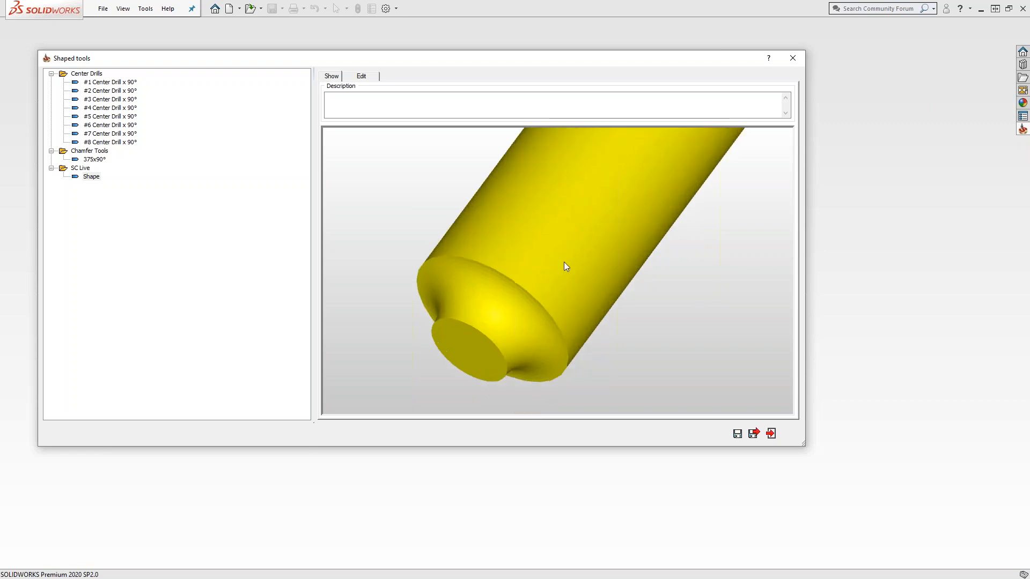
scroll(517, 321, "down", 5)
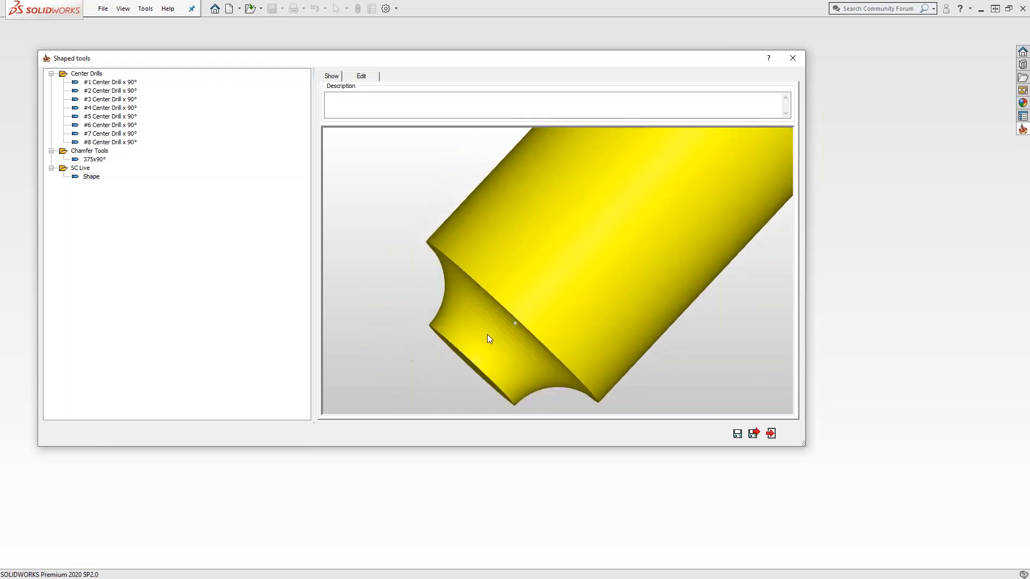
Step: Set the second cylinder segment's diameter to .5 to make a narrower shank
left_click(359, 76)
left_click(406, 358)
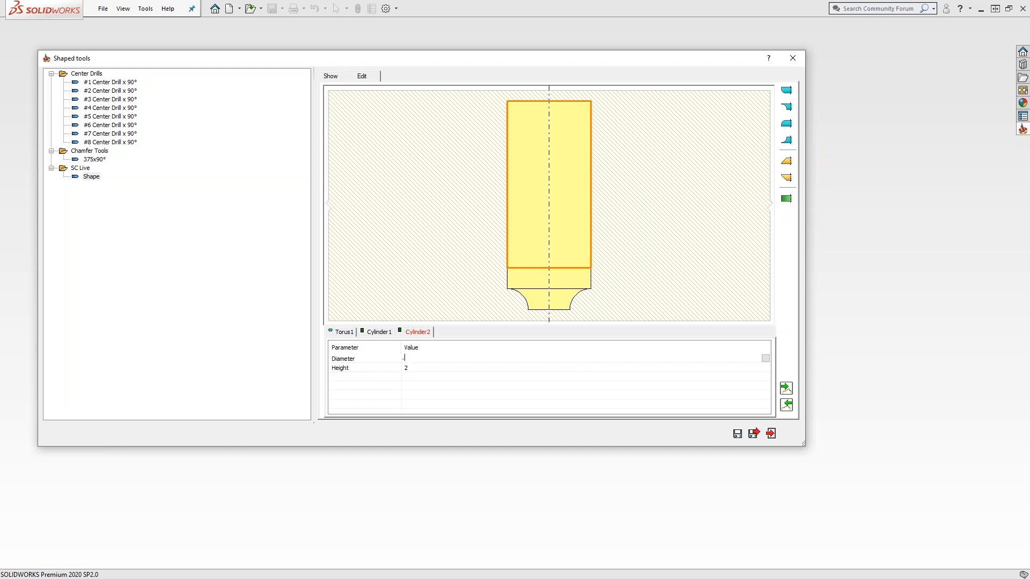
left_click(379, 332)
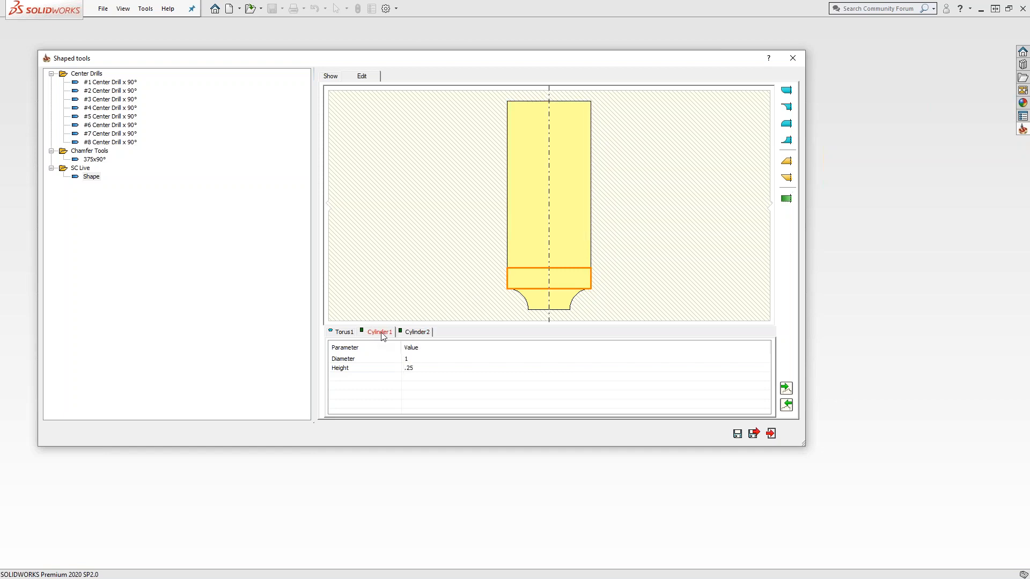
left_click(418, 334)
left_click(416, 358)
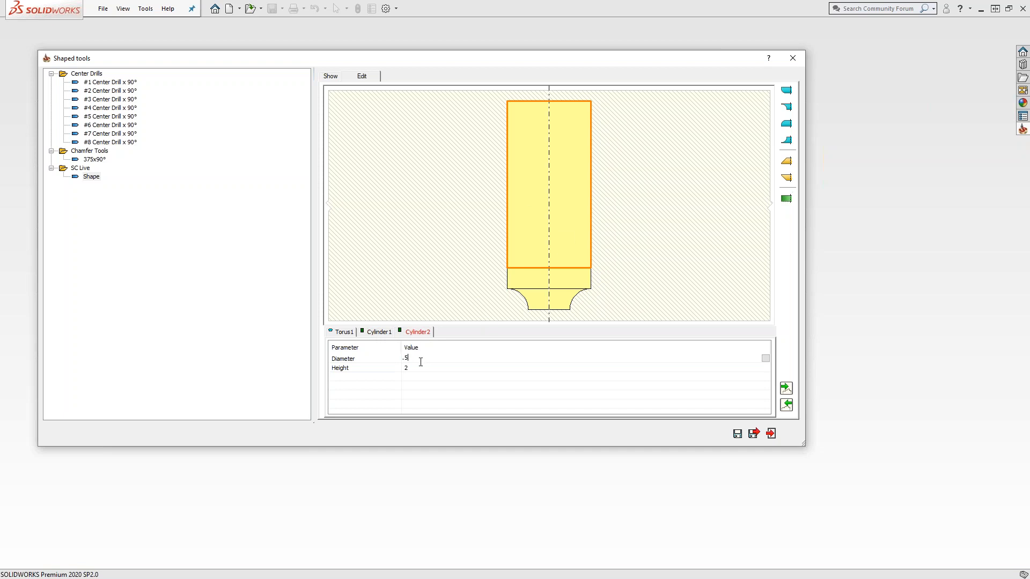
key("Tab")
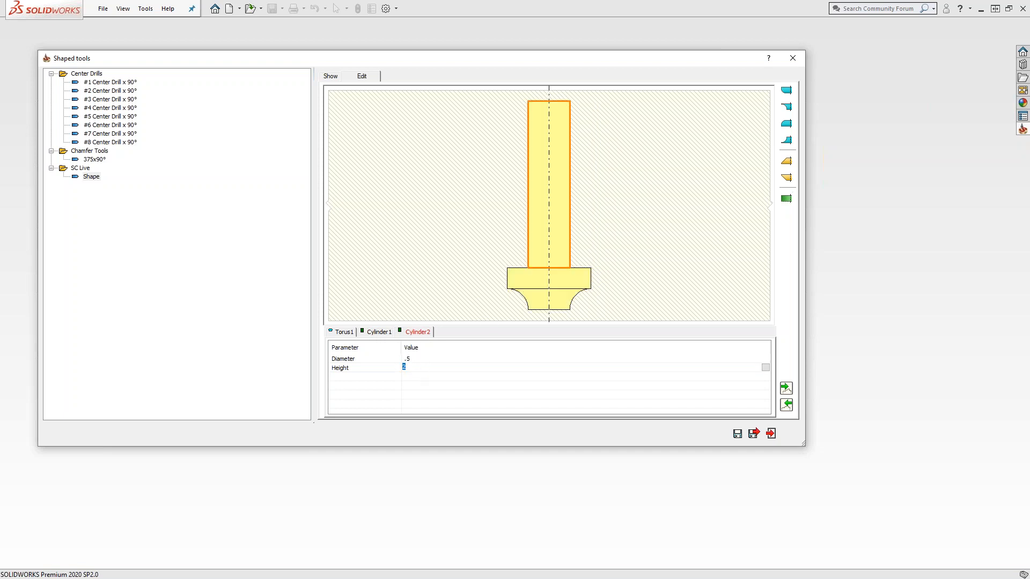
Step: Check the tool in the 3D preview and save the shaped tool, exiting the shape editor
left_click(327, 76)
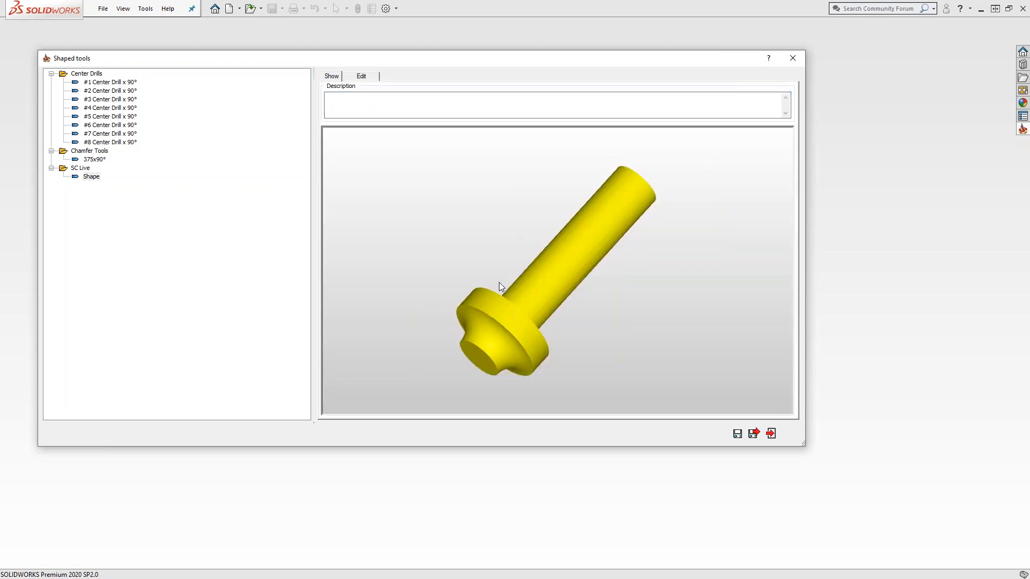
mouse_move(465, 326)
middle_mouse_down()
mouse_move(490, 288)
mouse_move(520, 278)
mouse_move(461, 308)
middle_mouse_up()
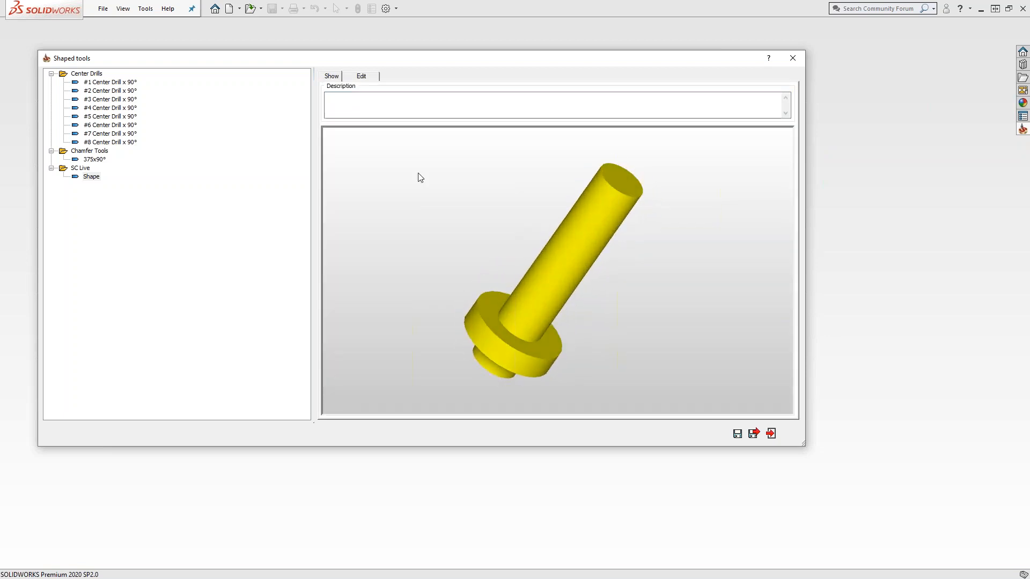
left_click(370, 81)
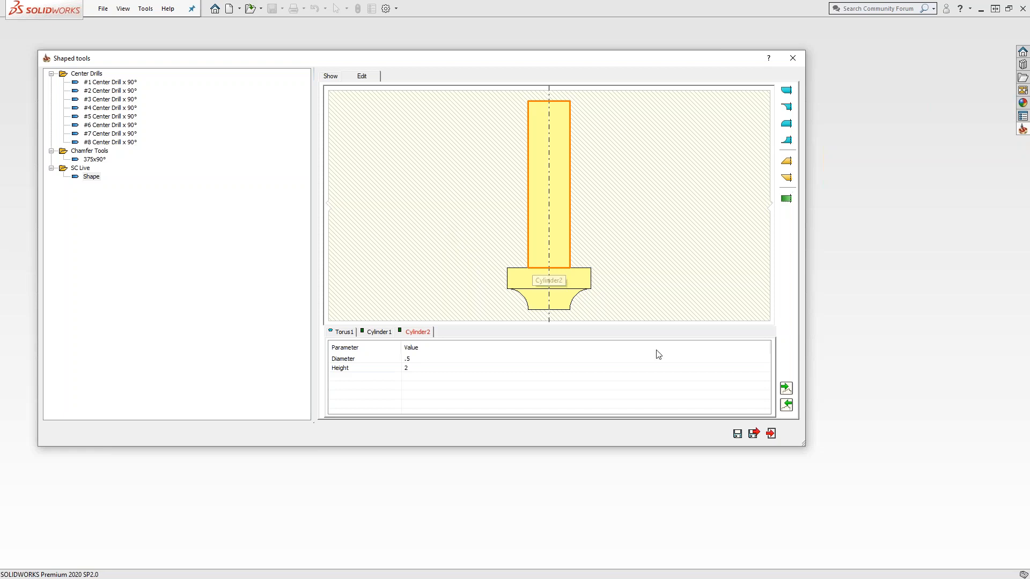
left_click(753, 435)
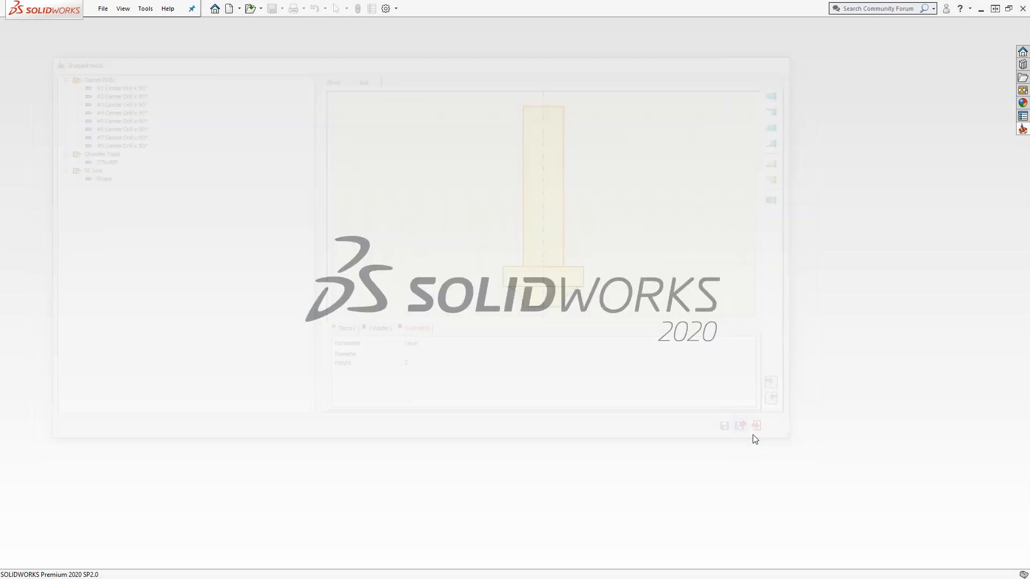
Step: Create a new SolidCAM Mill-Turn tool library named "SC Live"
left_click(145, 9)
mouse_move(179, 53)
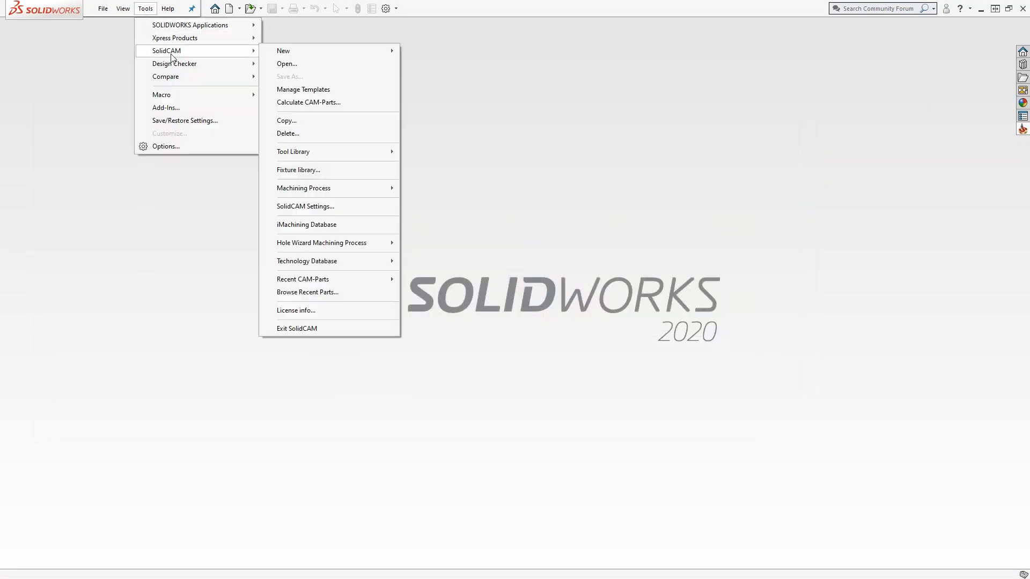
mouse_move(339, 157)
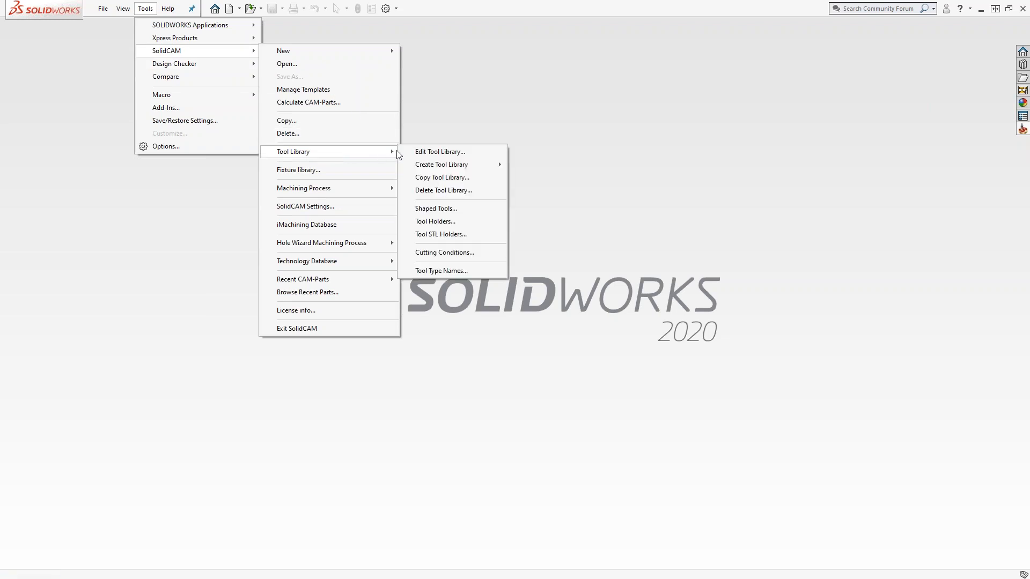
mouse_move(432, 167)
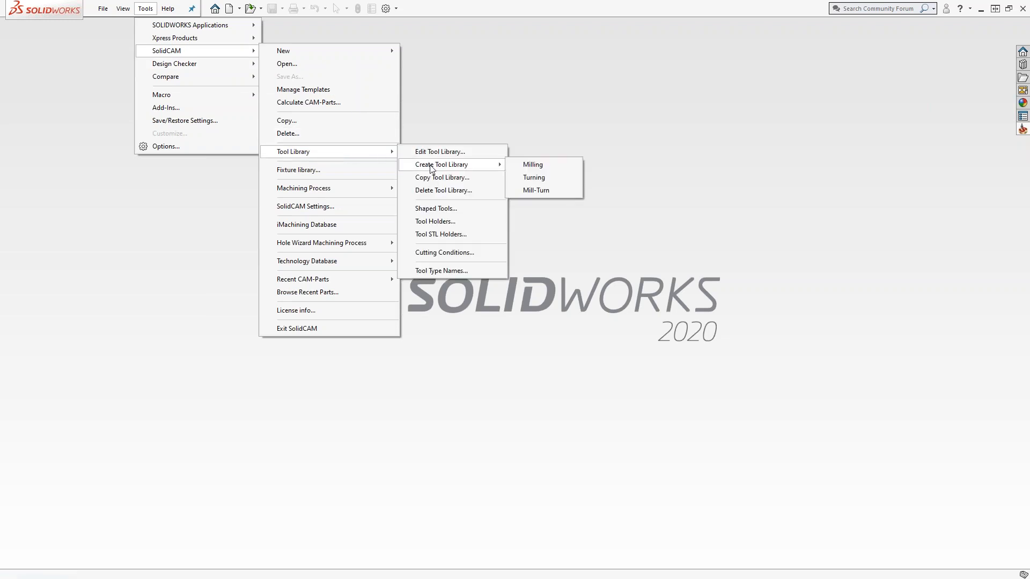
left_click(540, 191)
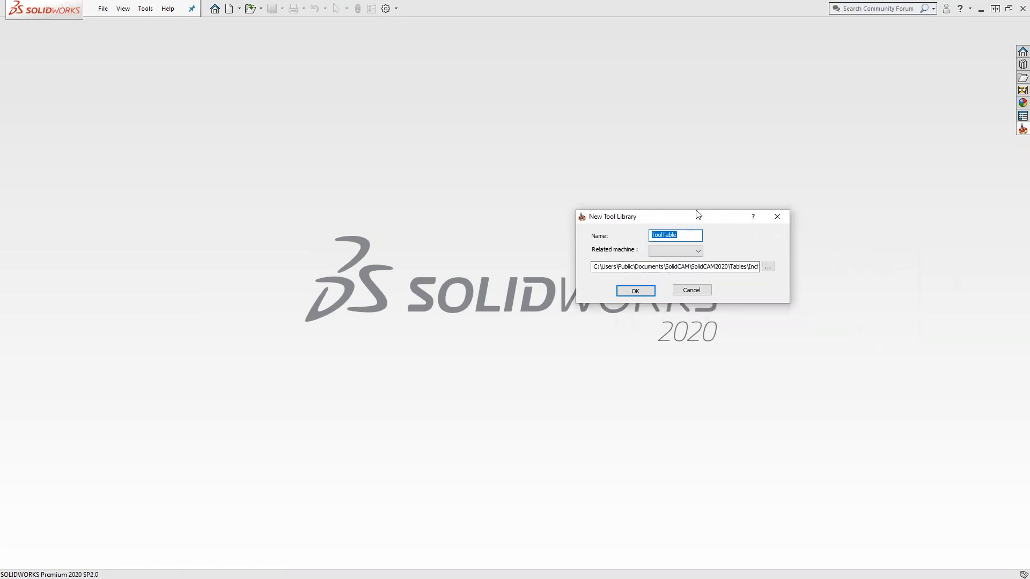
type("SC Live")
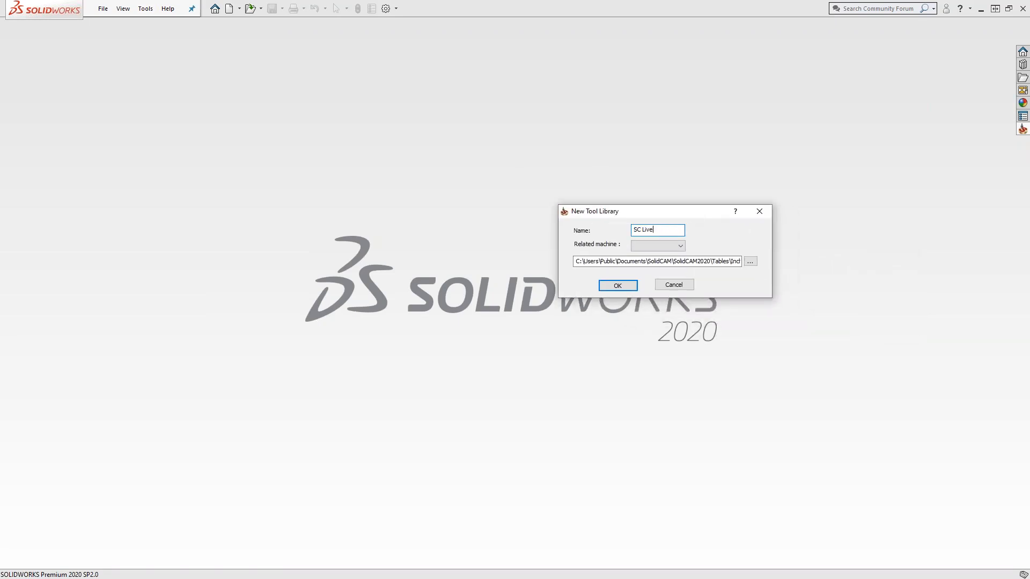
left_click(626, 282)
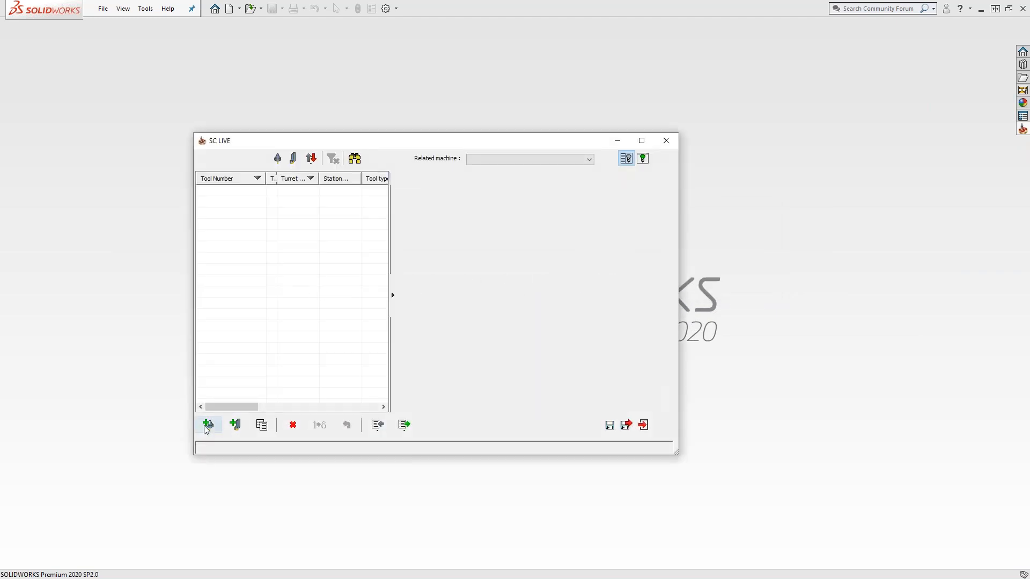
Step: Add an end mill as a new milling tool in the SC Live library
left_click(207, 425)
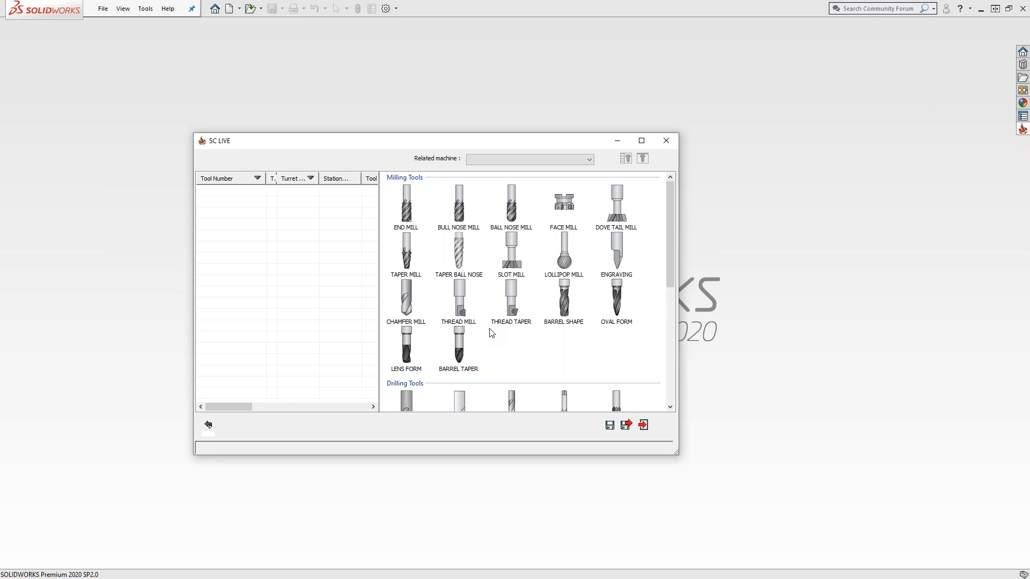
left_click(406, 207)
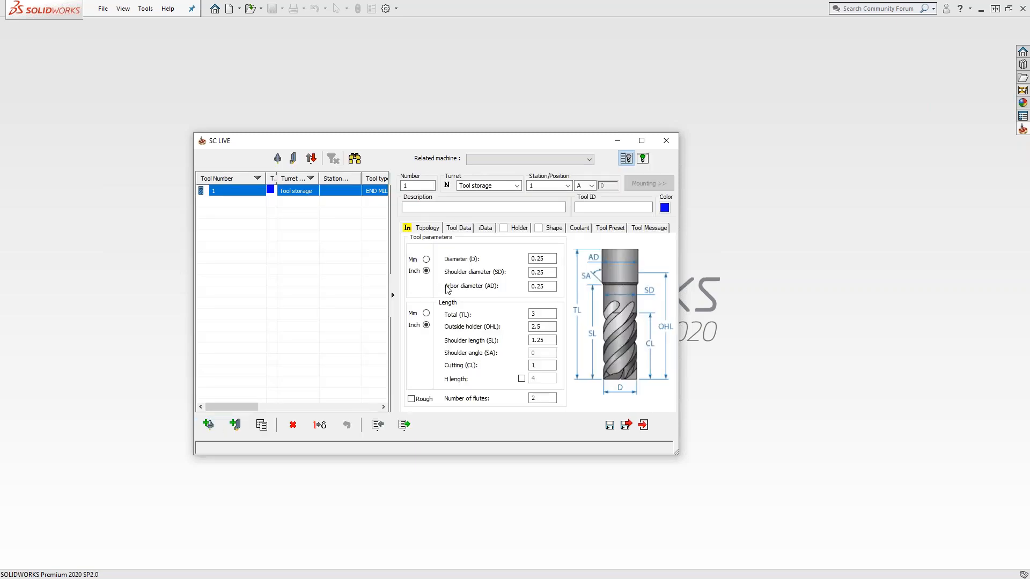
Step: Examine the end mill's default diameter, total length, cutting length and number of flutes
left_click(530, 258)
left_click(533, 314)
key("Tab")
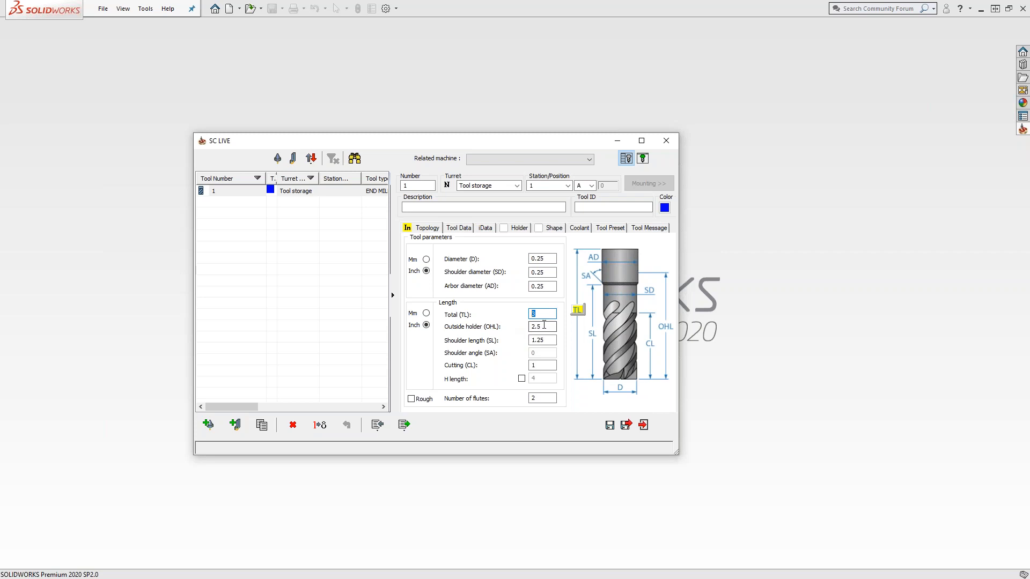
left_click(543, 400)
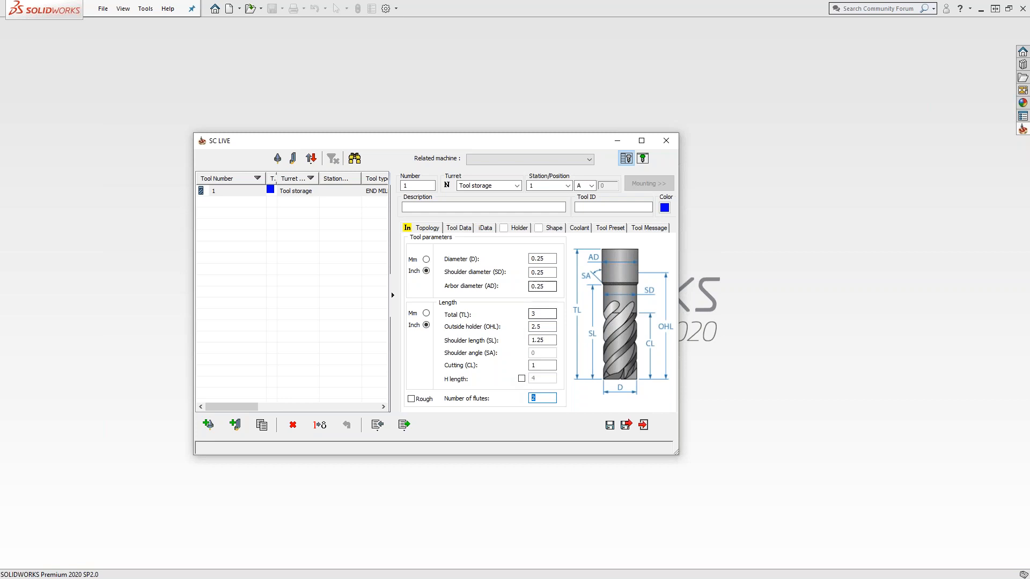
left_click(552, 256)
left_click(539, 366)
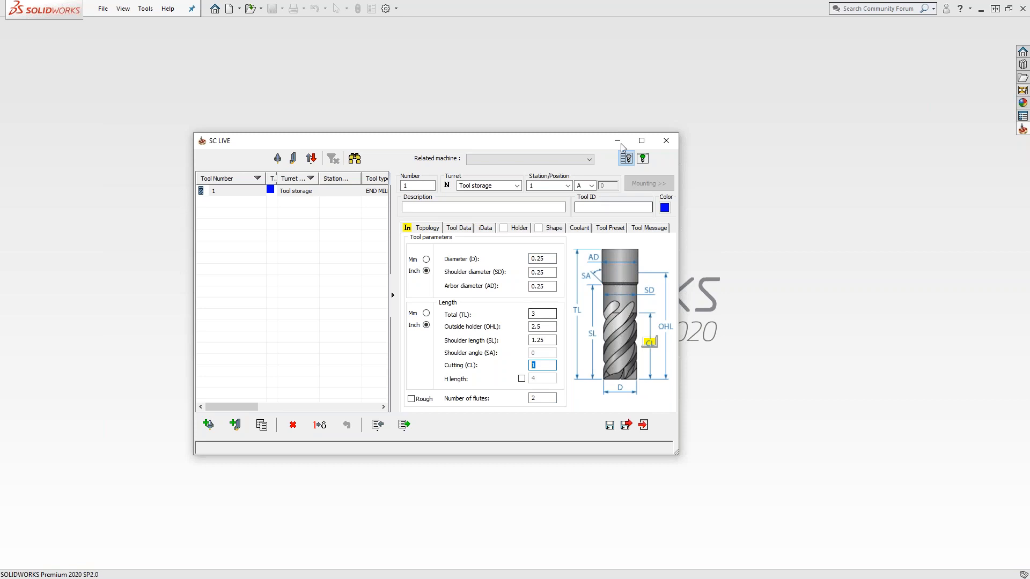
Step: Show the 3D tool picture and rotate it to examine the end mill's cutting portion and shank
left_click(644, 158)
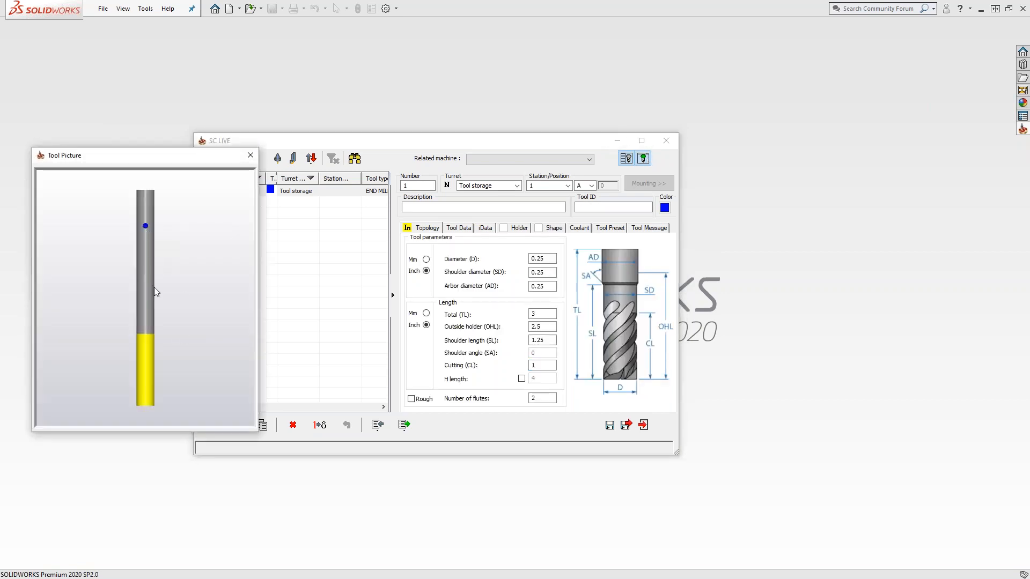
left_click(532, 366)
left_click(86, 382)
mouse_move(138, 386)
left_mouse_down()
mouse_move(122, 352)
mouse_move(161, 402)
mouse_move(107, 368)
mouse_move(114, 355)
mouse_move(136, 387)
left_mouse_up()
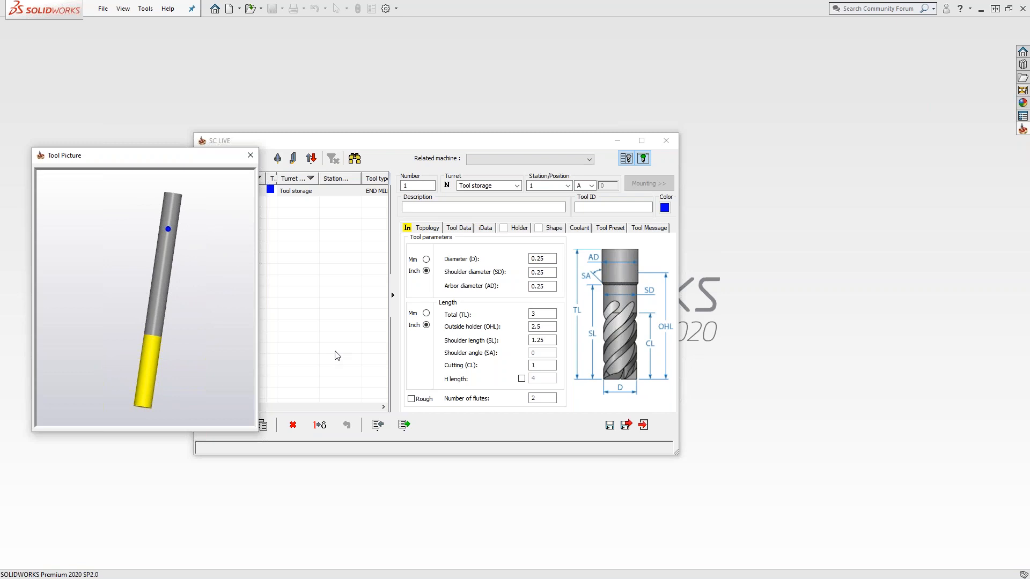
Step: Assign the custom Shape from the global SC Live shape group to the end mill
left_click(550, 230)
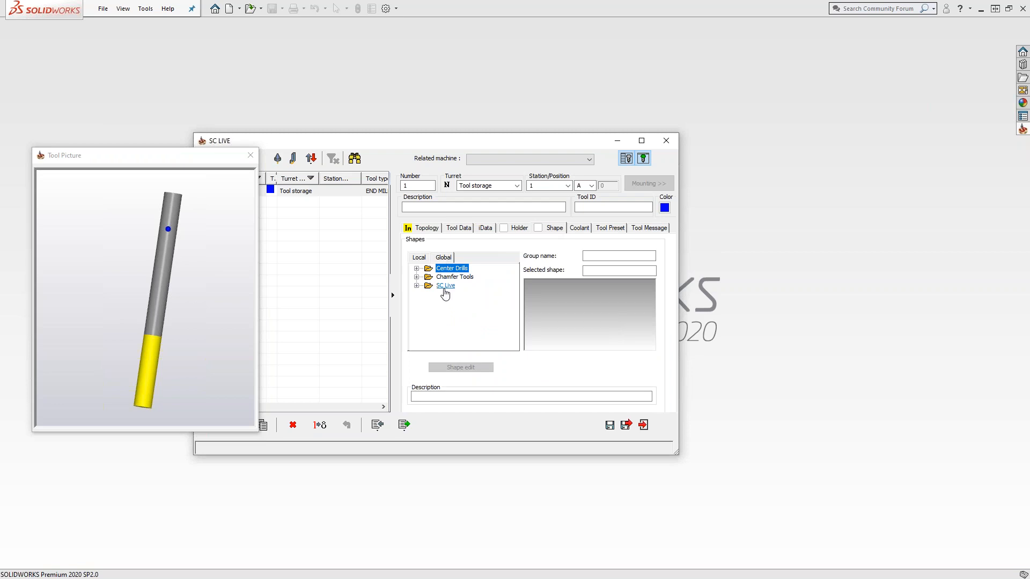
left_click(417, 286)
left_click(463, 295)
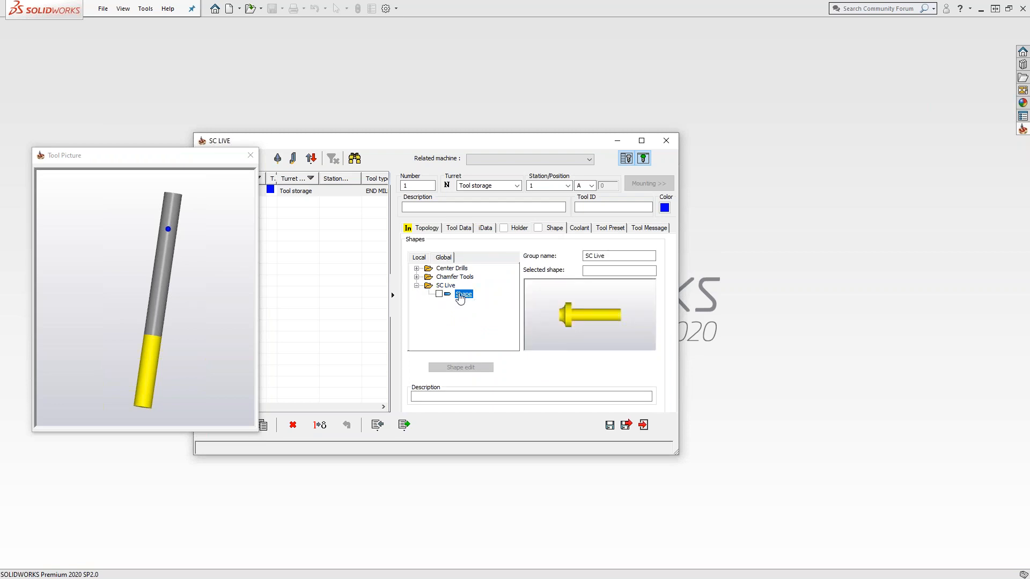
mouse_move(565, 322)
left_mouse_down()
mouse_move(538, 306)
mouse_move(586, 318)
mouse_move(576, 328)
mouse_move(573, 313)
left_mouse_up()
left_click(439, 294)
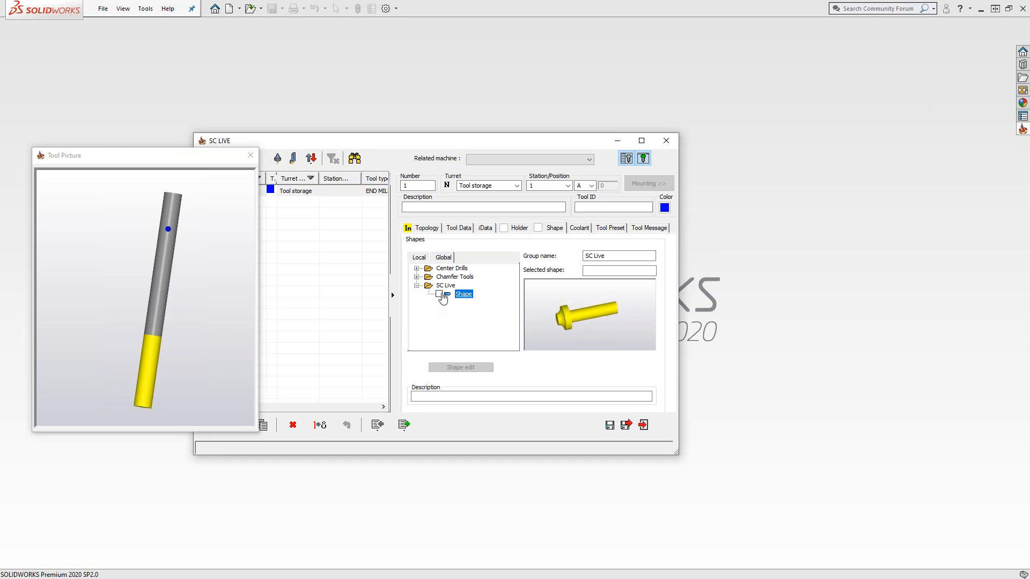
left_click(137, 223)
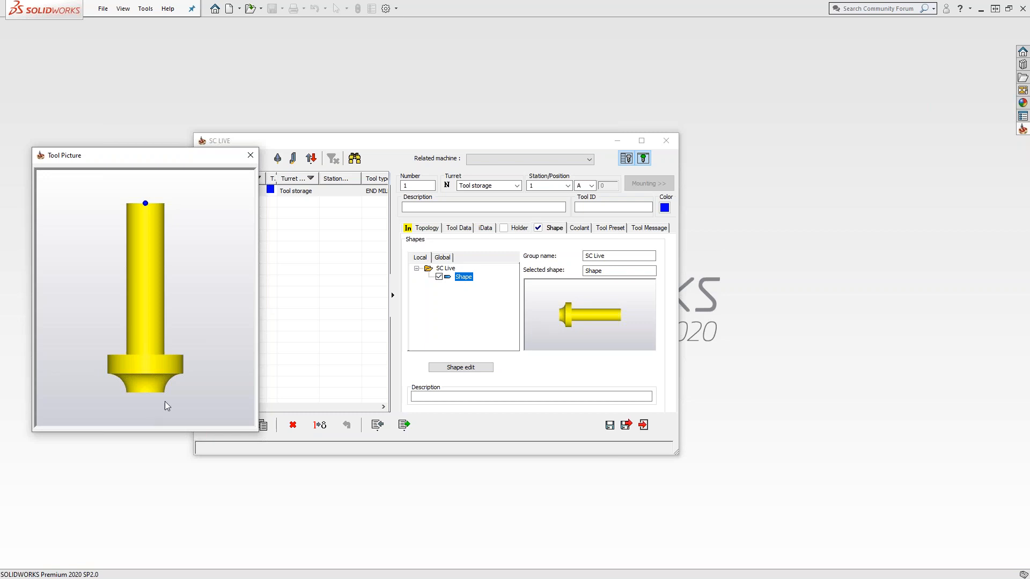
Step: In the tool's topology, set the diameter to 1 inch and the arbor diameter to .25 inch
left_click(418, 229)
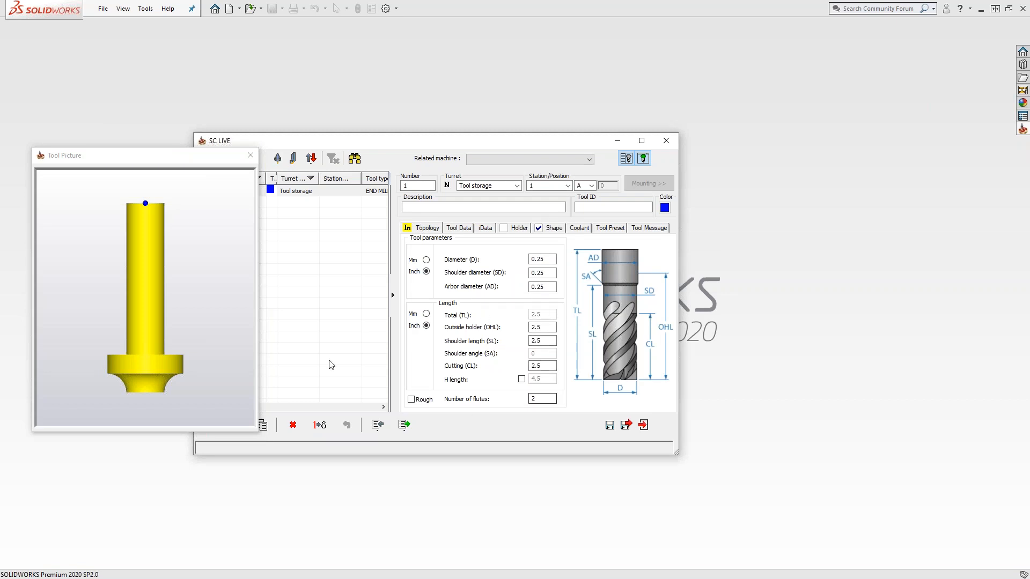
left_click(169, 330)
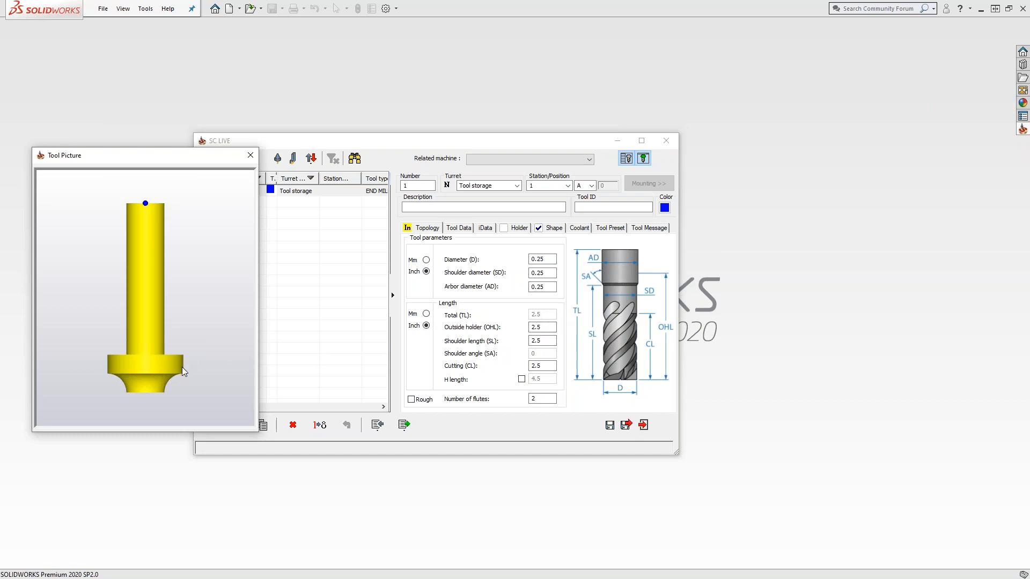
left_click(542, 259)
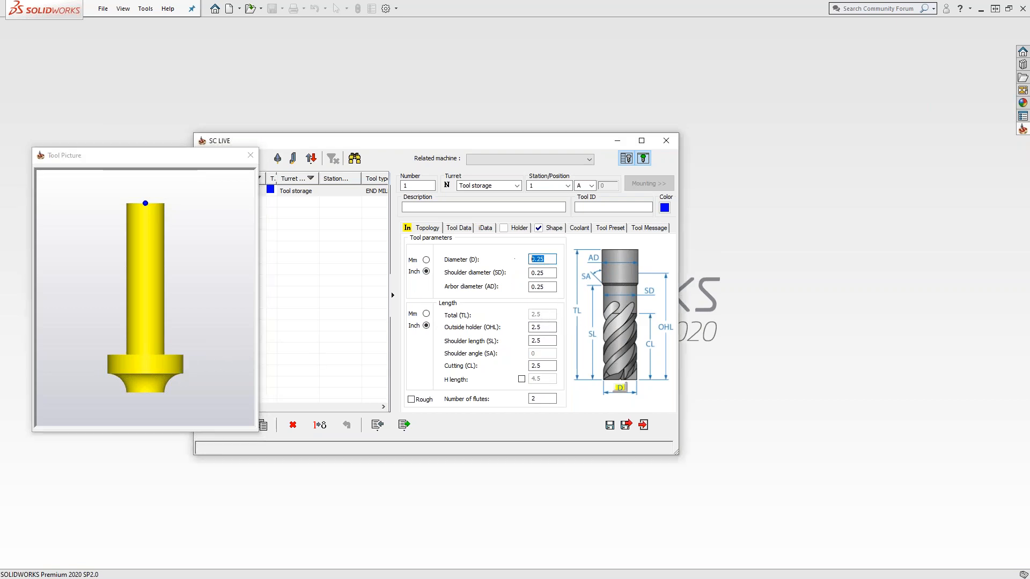
type("1")
left_click(547, 287)
type("1")
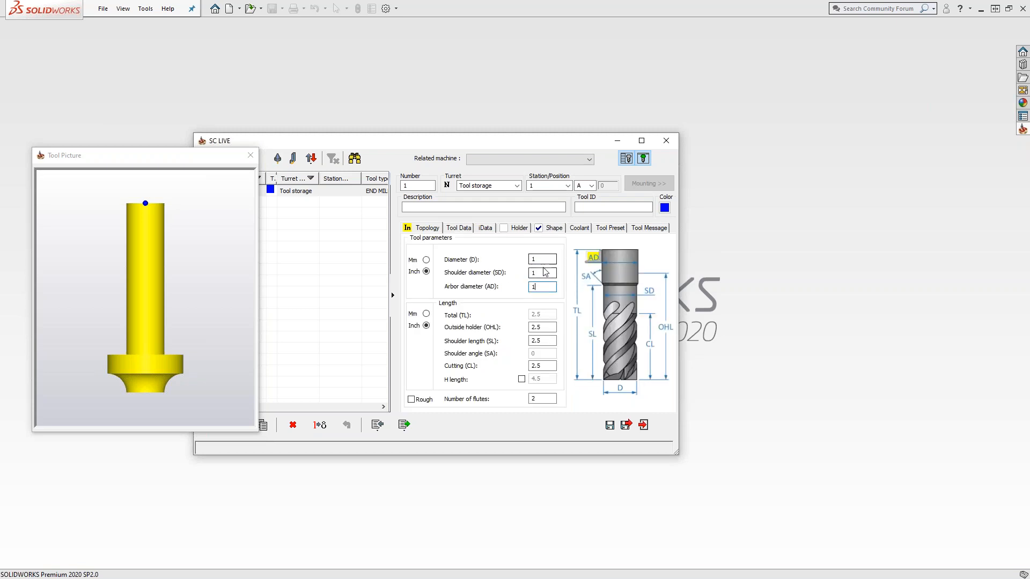
left_click_drag(542, 286, 498, 289)
type(".25")
left_click_drag(556, 288, 518, 303)
left_click(543, 327)
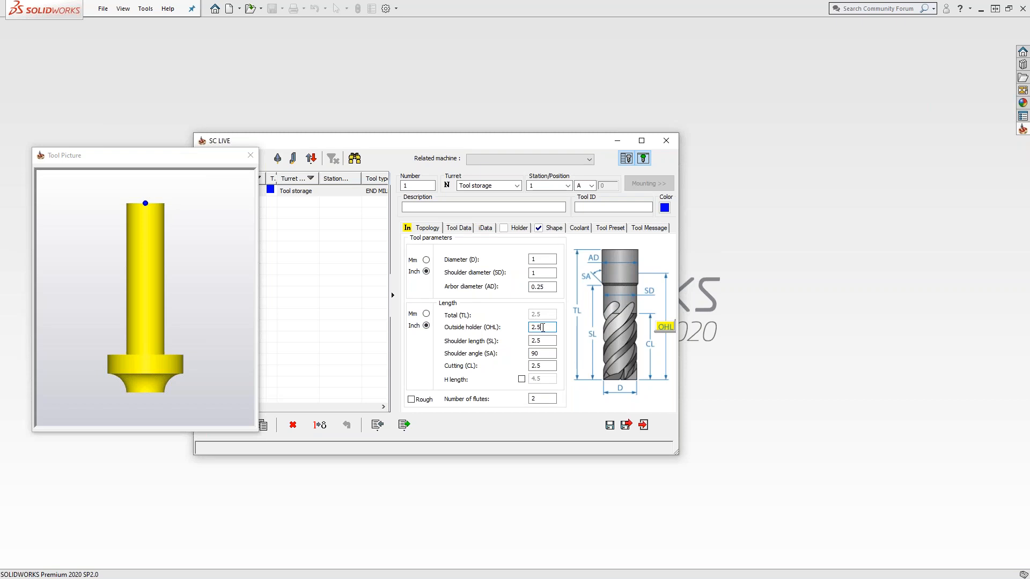
Step: Set the shaped tool's outside holder length to 2 inches
left_click_drag(544, 260, 523, 260)
left_click(184, 360)
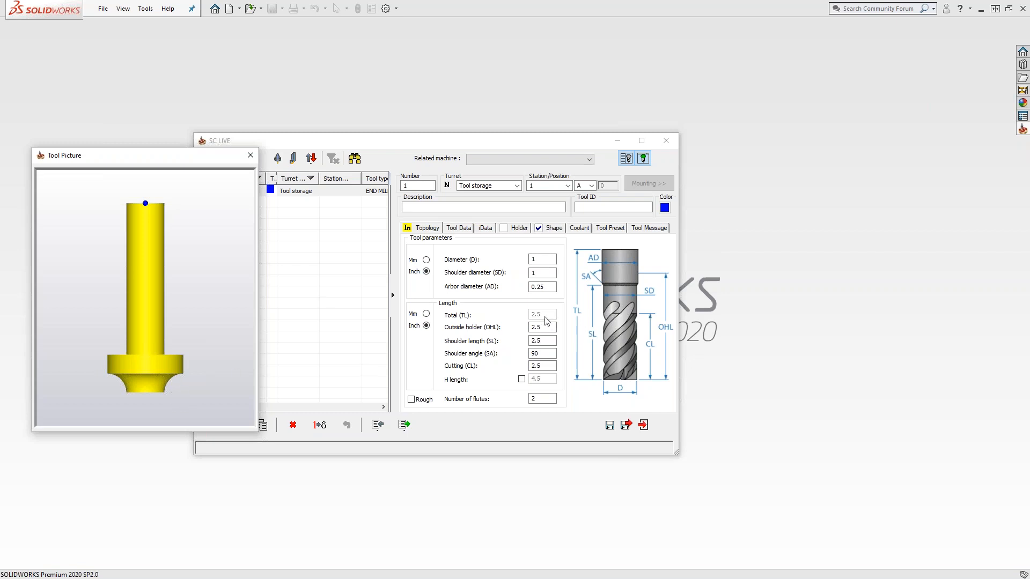
left_click(517, 321)
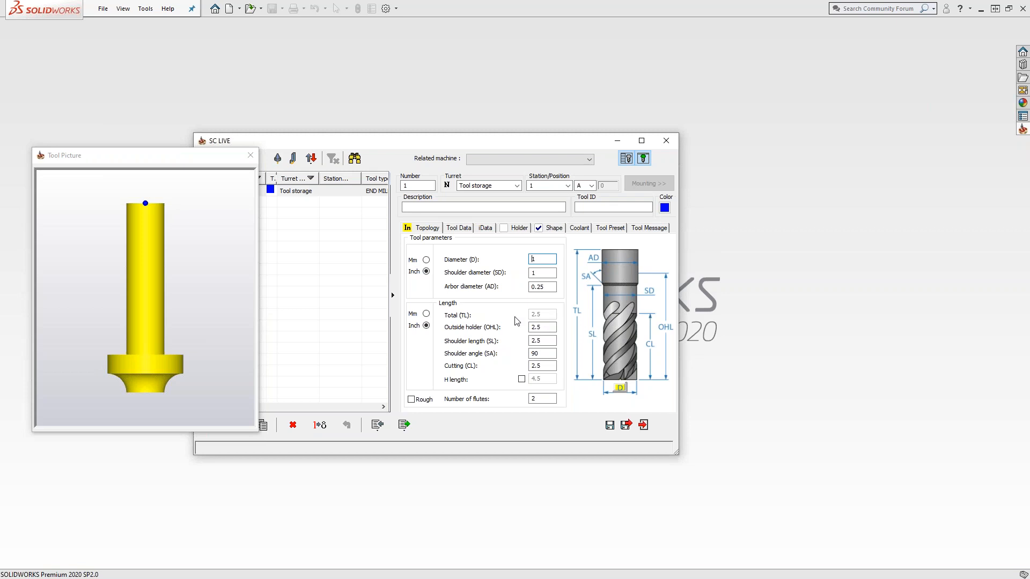
left_click(536, 327)
type("2")
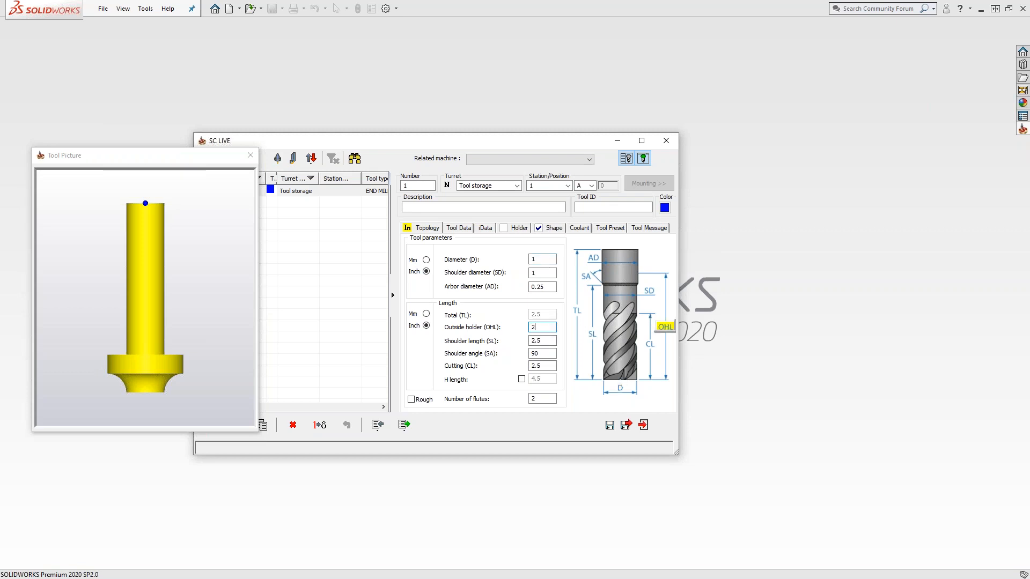
left_click(530, 341)
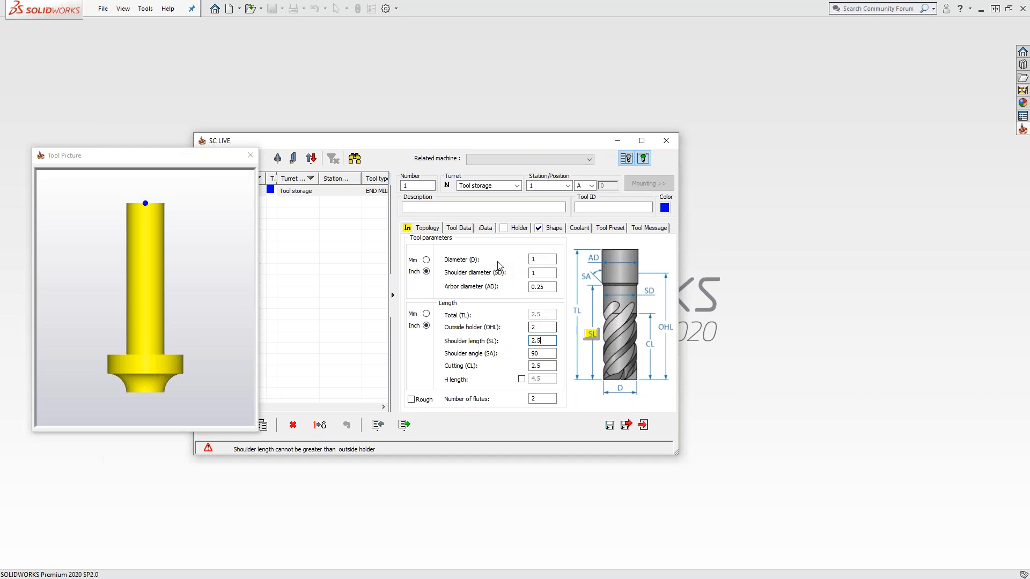
Step: Set the shaped tool's shoulder length to 1 inch
left_click(145, 214)
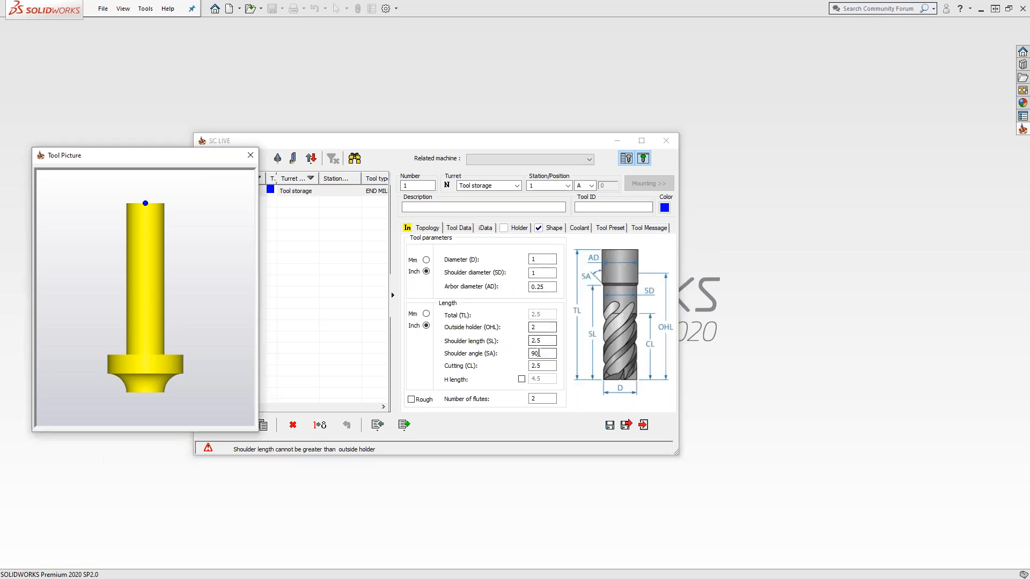
left_click(539, 341)
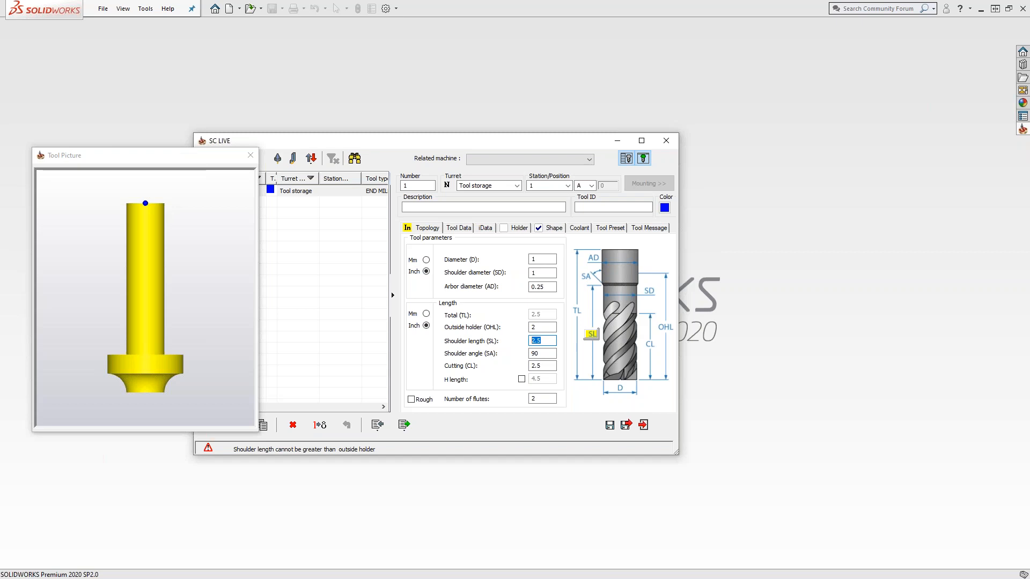
type("1")
key("Tab")
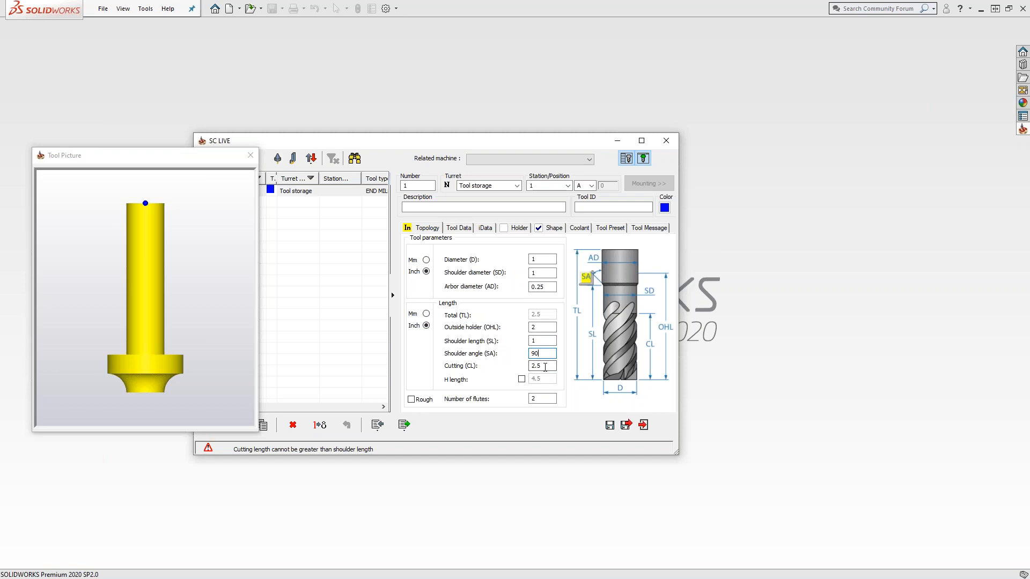
key("Tab")
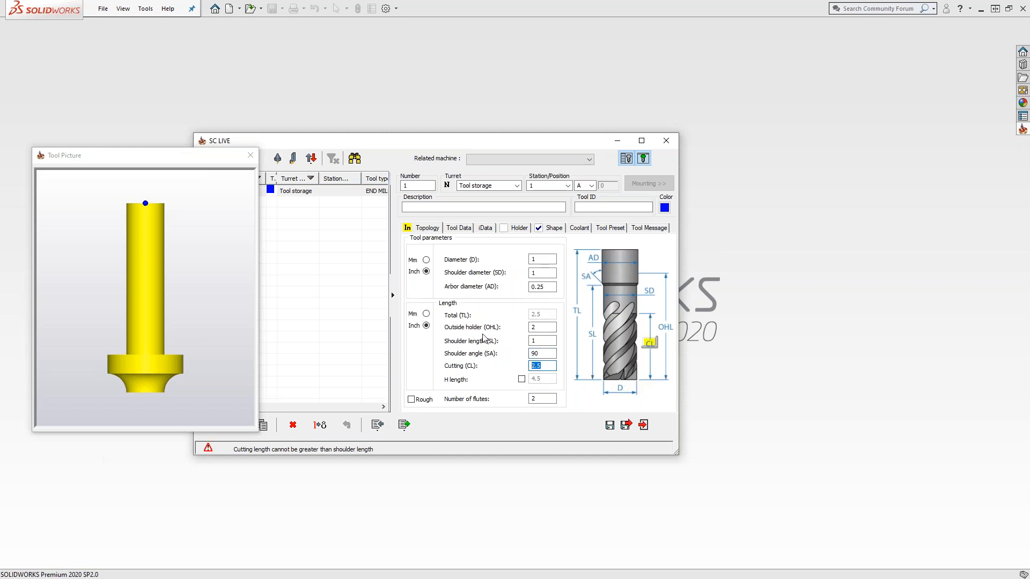
Step: Try a cutting length of .25 inch and check it in the tool picture
type(".")
left_click(545, 354)
left_click(166, 365)
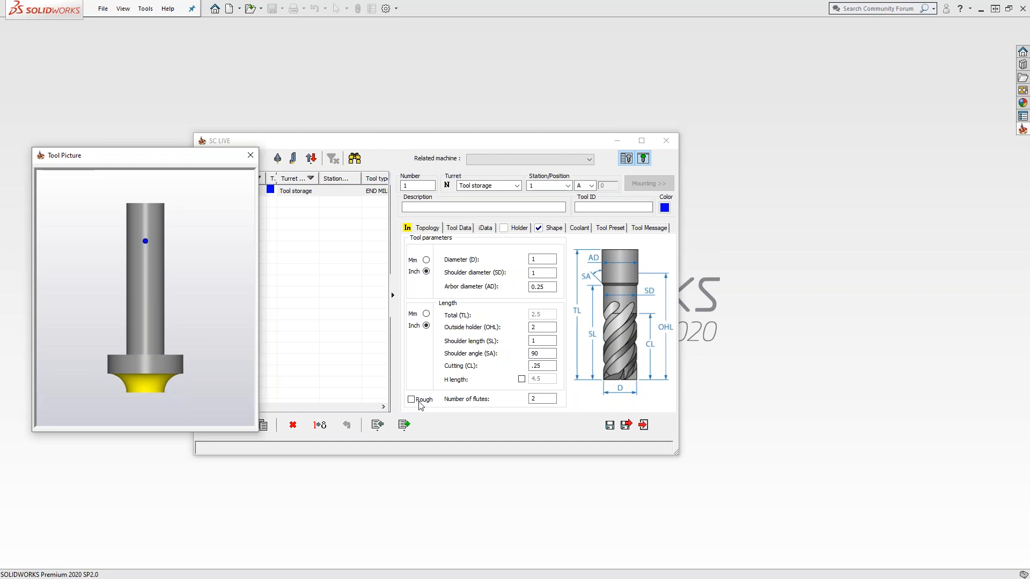
Step: Set the cutting length to .5 inch so the cutting portion covers the tool's full head
left_click(532, 366)
type(".5")
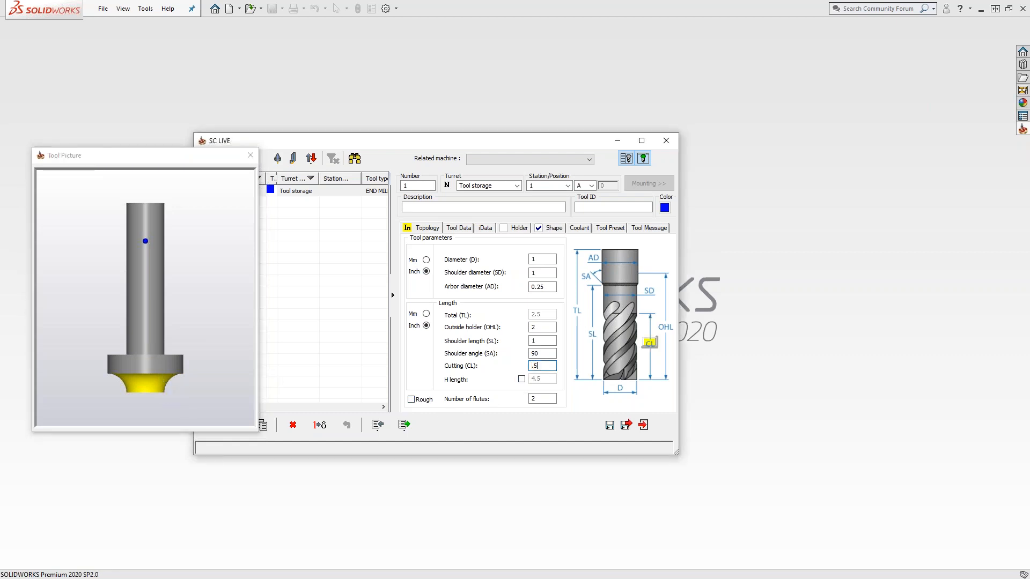
left_click(552, 352)
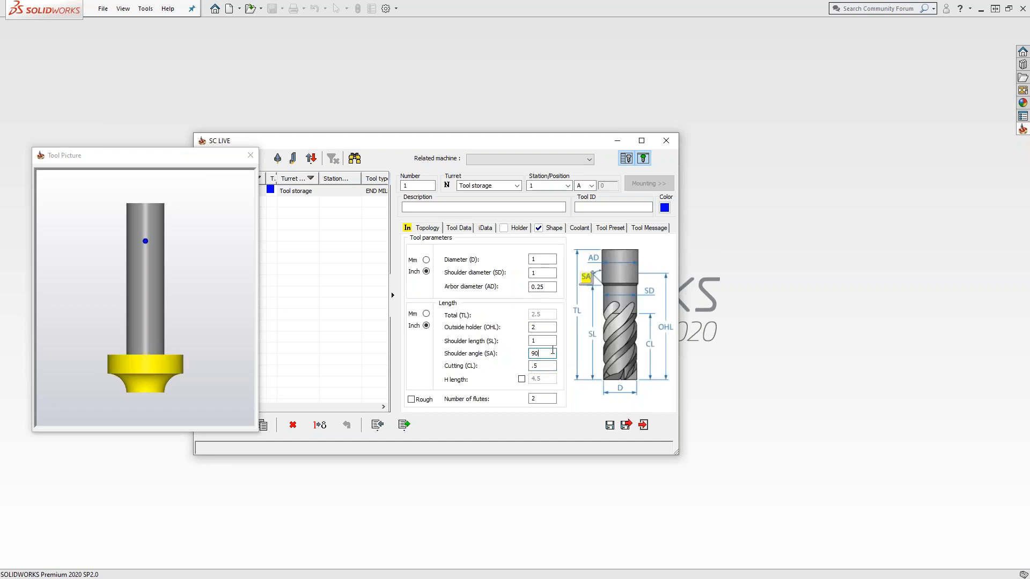
left_click(184, 382)
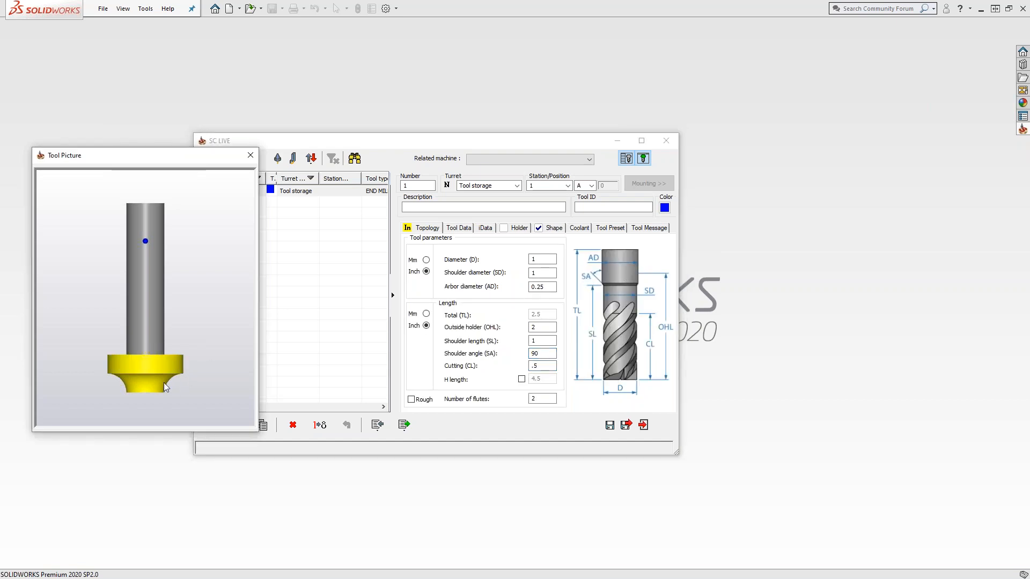
Step: Inspect the shaped tool's cutting head and shank in the 3D tool picture and close the picture
middle_click_drag(163, 372, 159, 327)
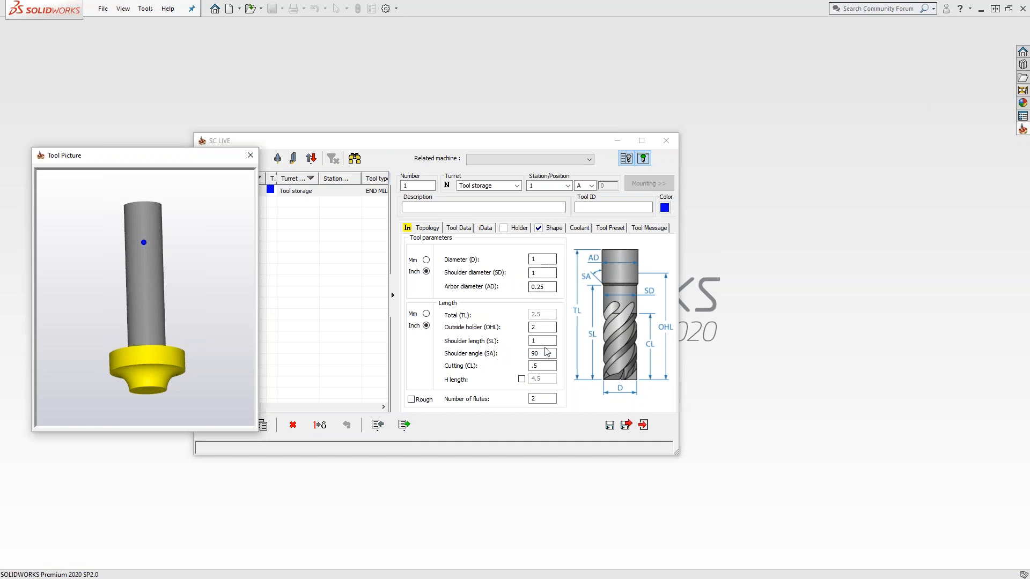
left_click_drag(169, 323, 156, 325)
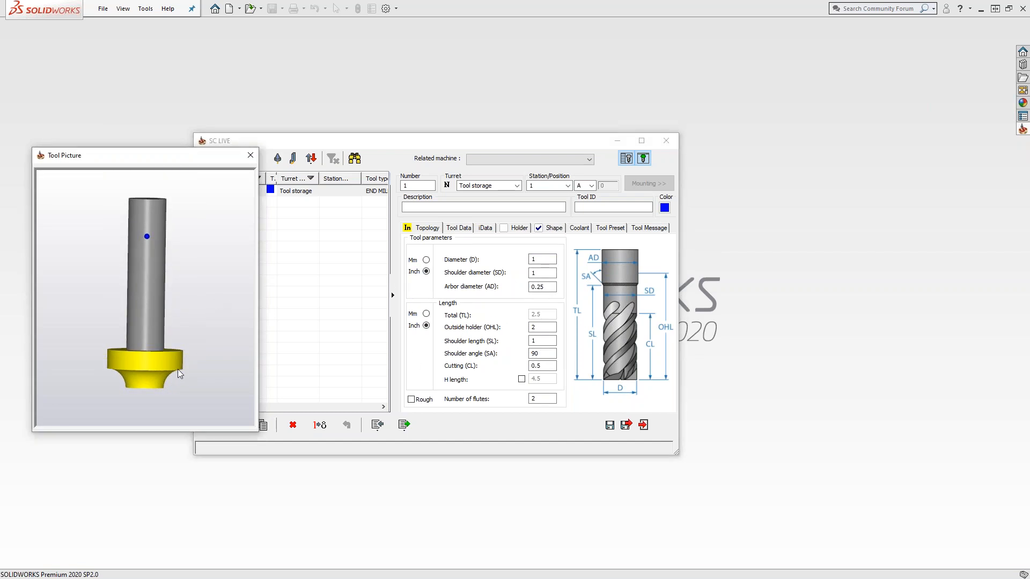
left_click(250, 155)
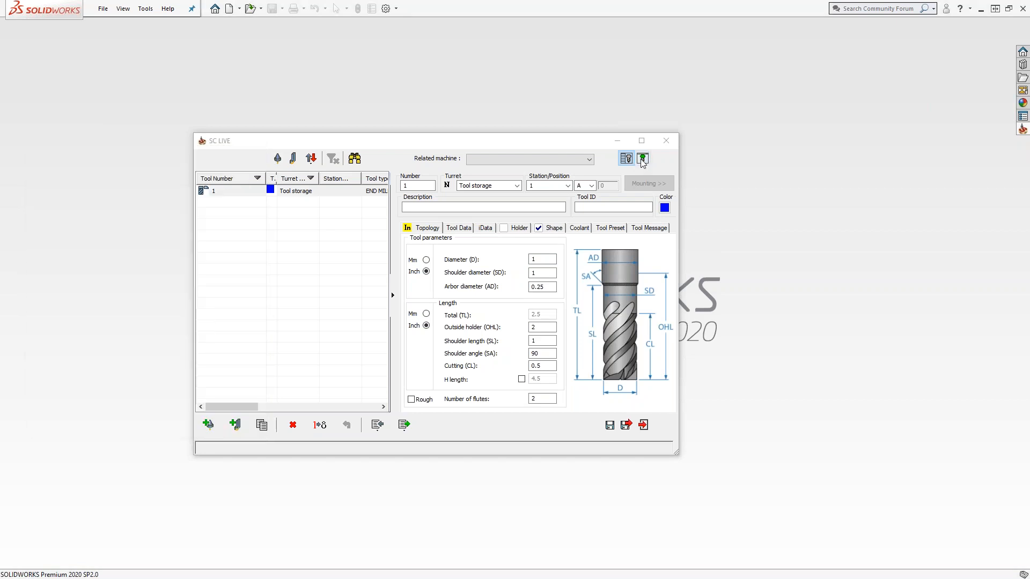
left_click(643, 158)
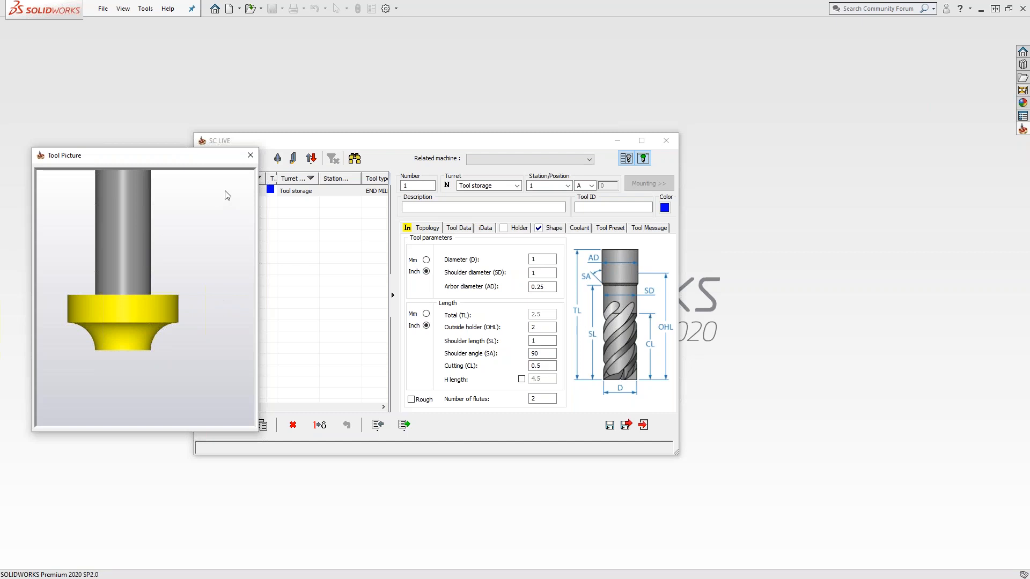
left_click(251, 156)
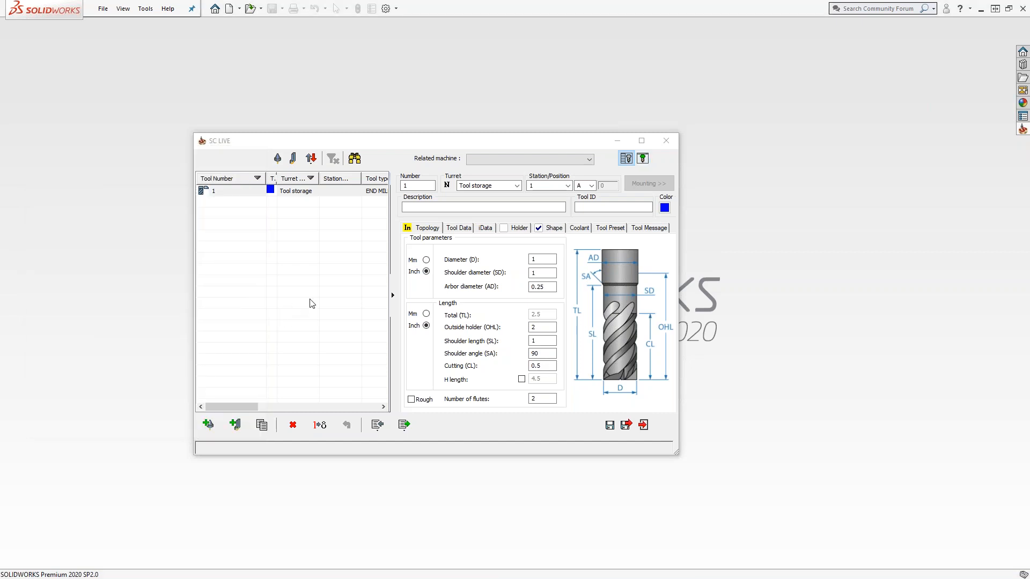
Step: Add a bull nose mill as a second milling tool and widen the library window to show more tool columns
left_click(216, 426)
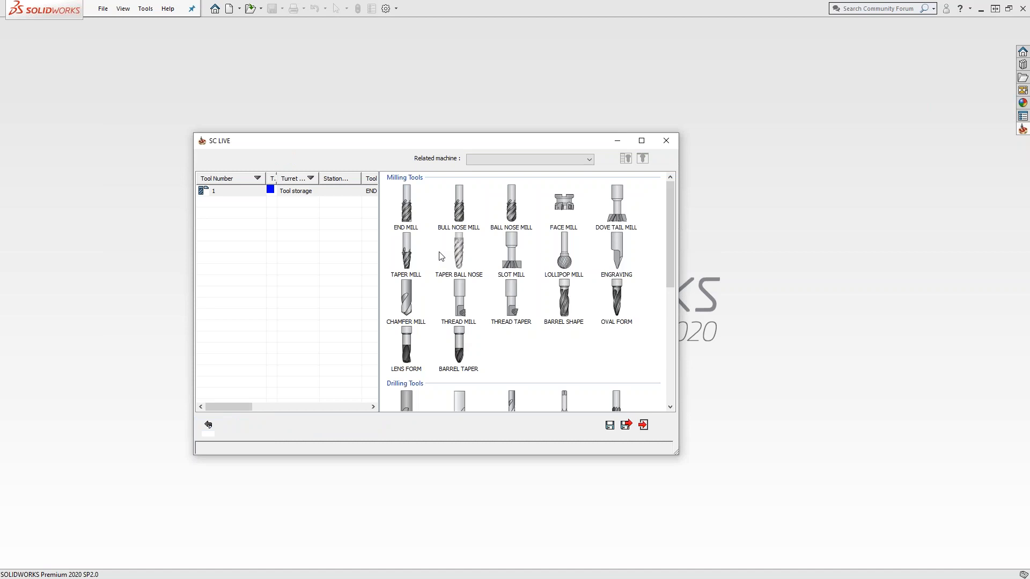
left_click(459, 207)
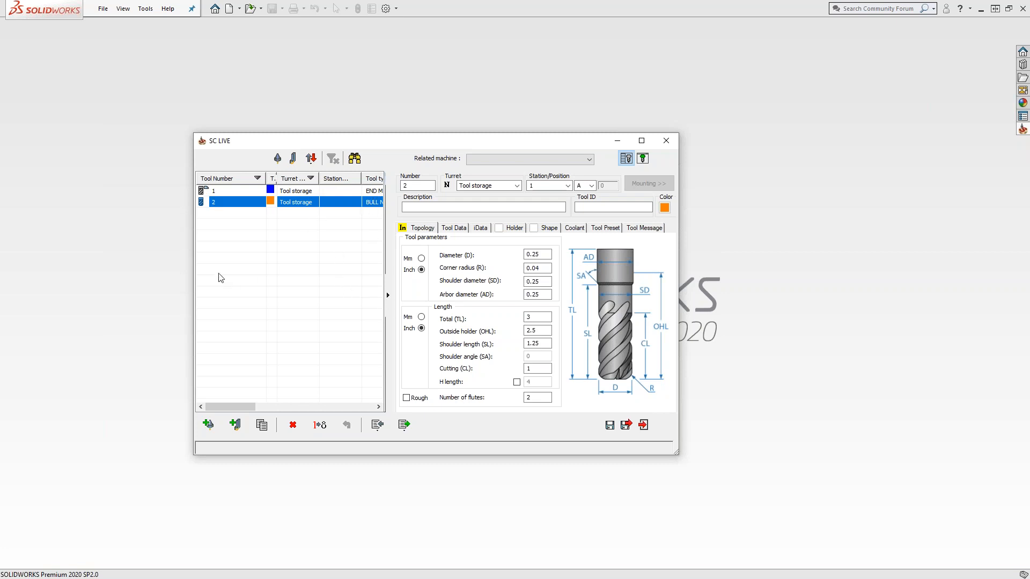
left_click_drag(194, 280, 75, 281)
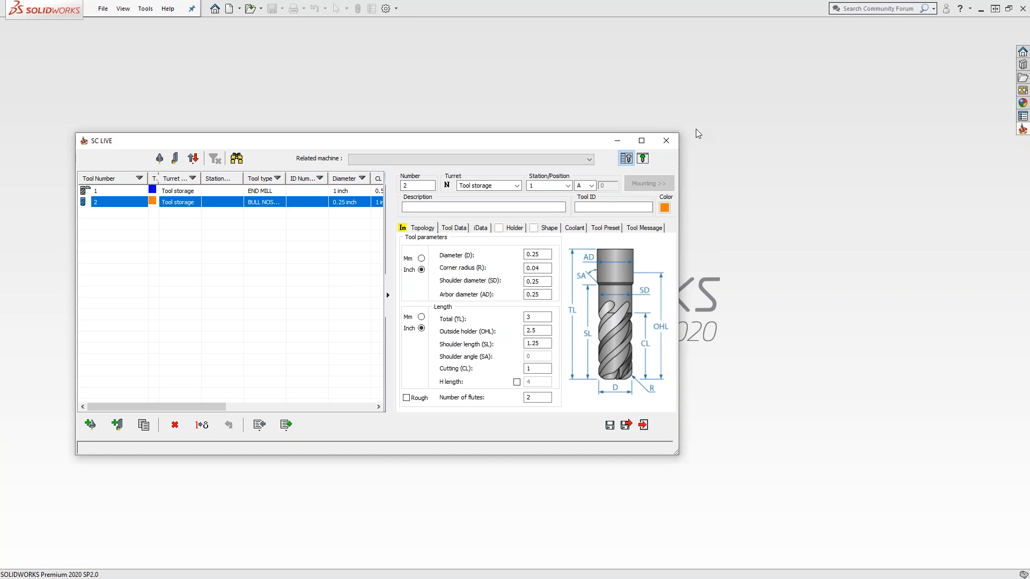
Step: Close the SC Live tool library without saving its changes and open the shaped tools library
left_click(671, 147)
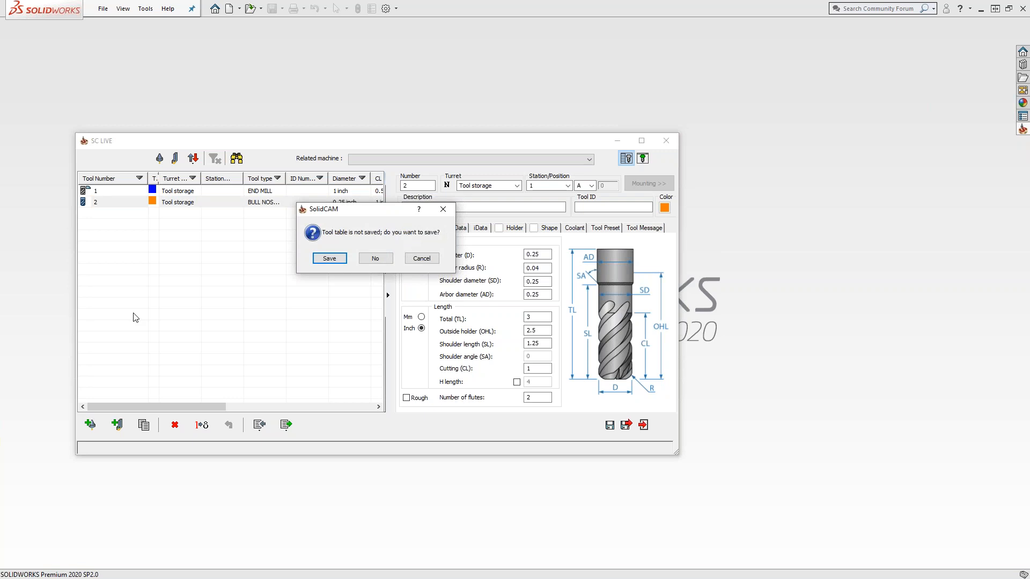
left_click(376, 261)
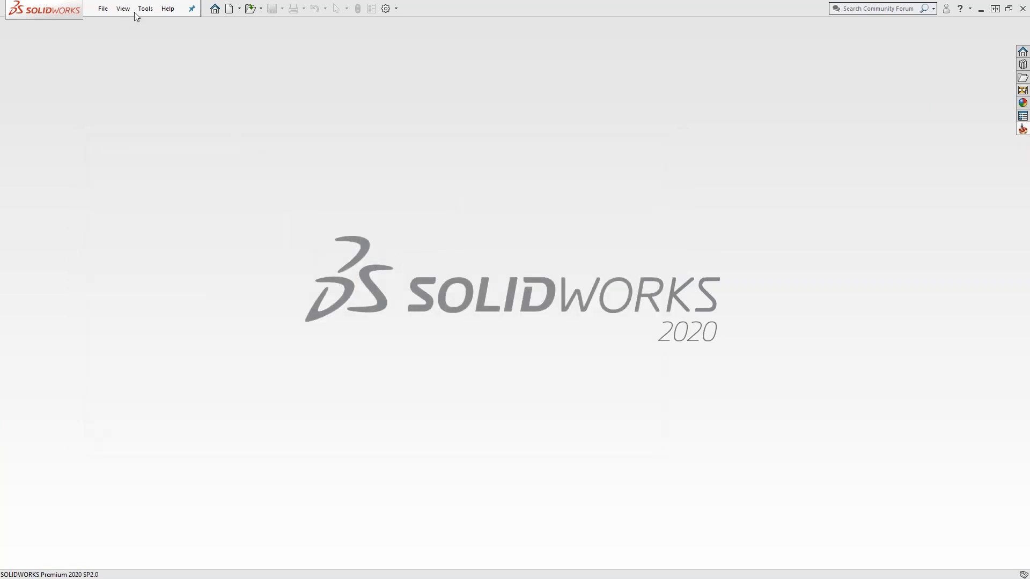
left_click(145, 8)
mouse_move(177, 50)
mouse_move(307, 151)
left_click(451, 208)
Step: Add a second shape to the SC Live group and start importing its profile, dismissing the CAM-Part selection
right_click(91, 177)
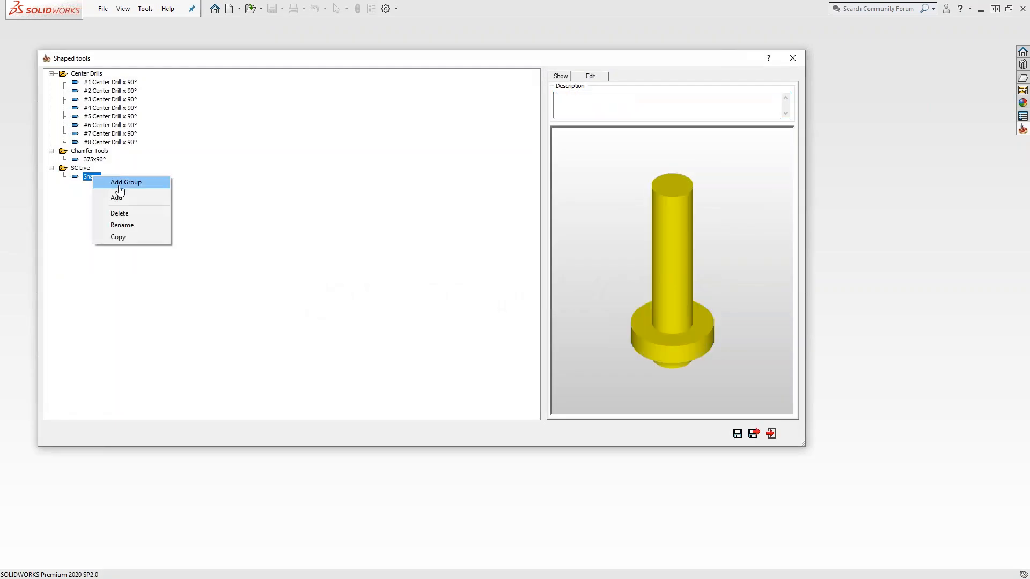
left_click(118, 198)
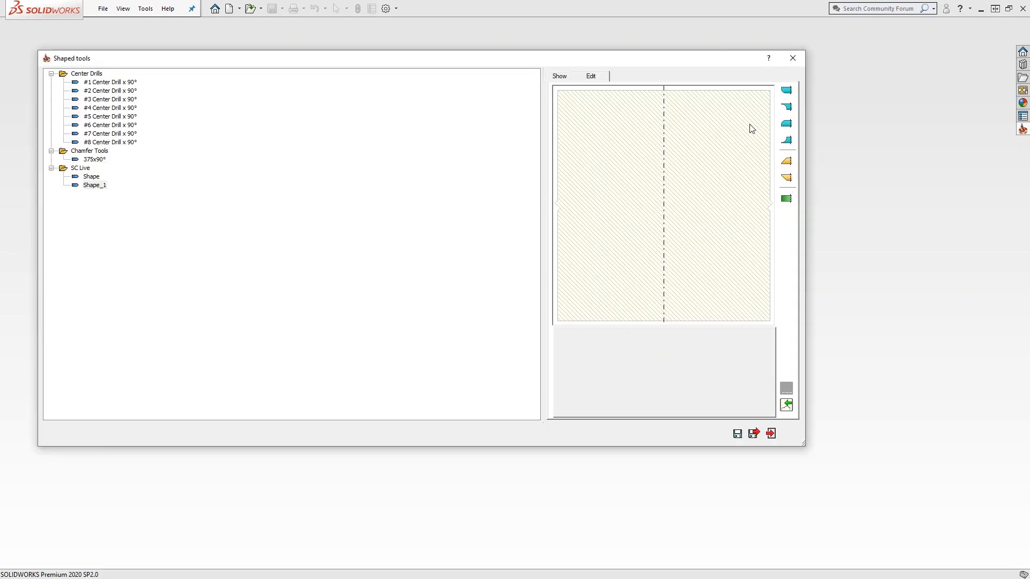
left_click(787, 406)
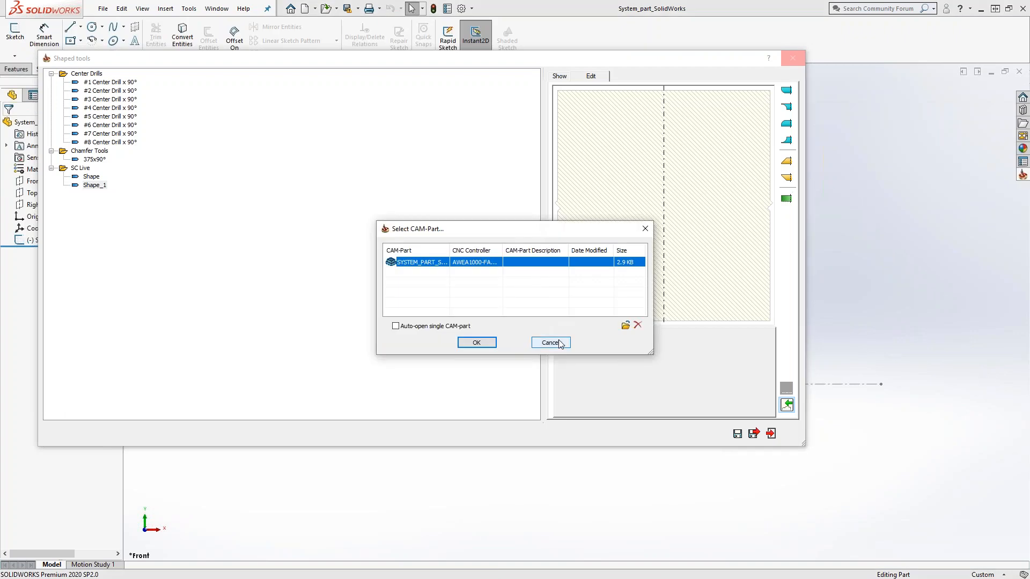
left_click(551, 343)
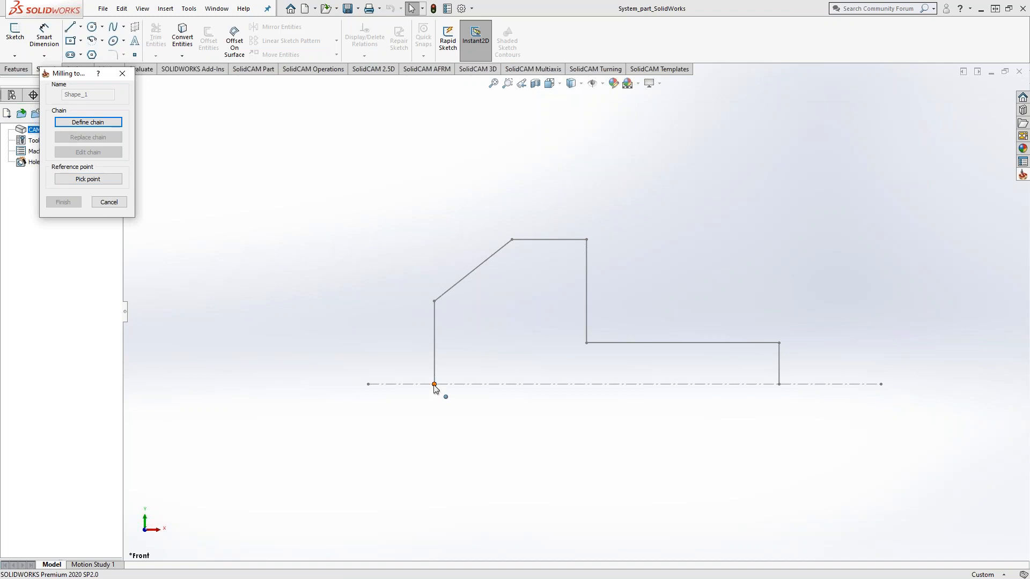
Step: Cancel the profile import and exit the shaped tools library without saving it
left_click(109, 202)
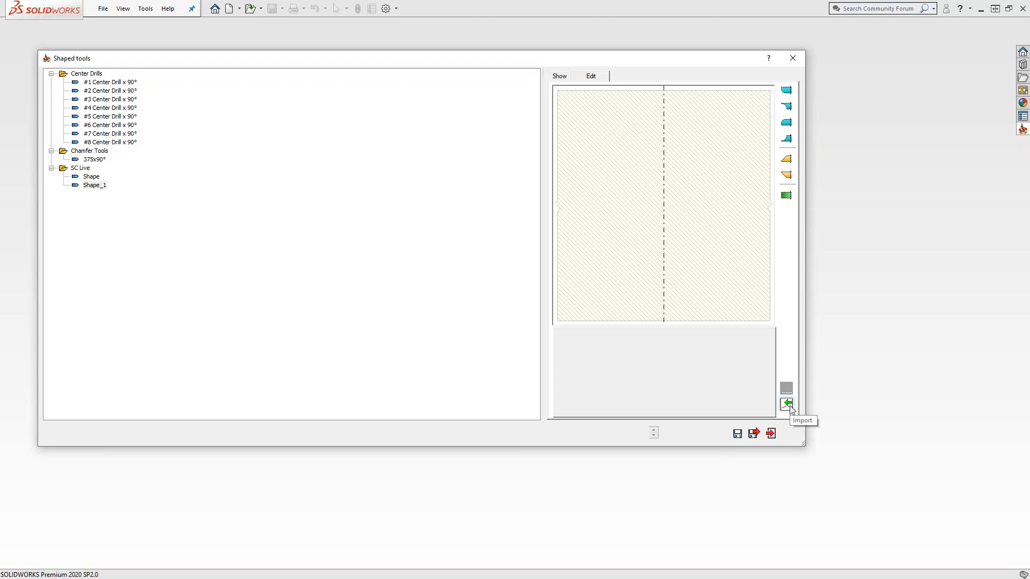
left_click(771, 433)
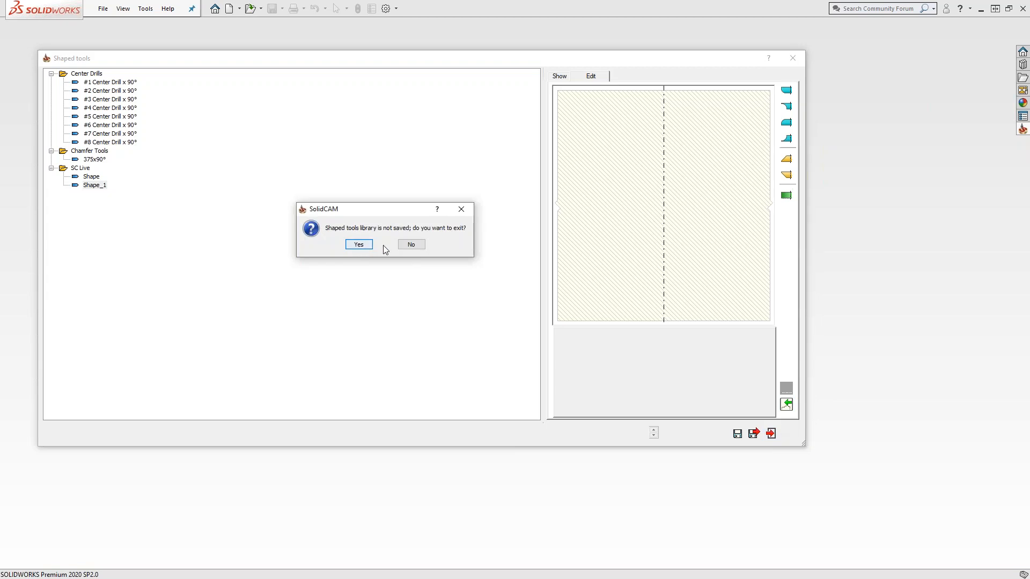
left_click(411, 244)
left_click(771, 433)
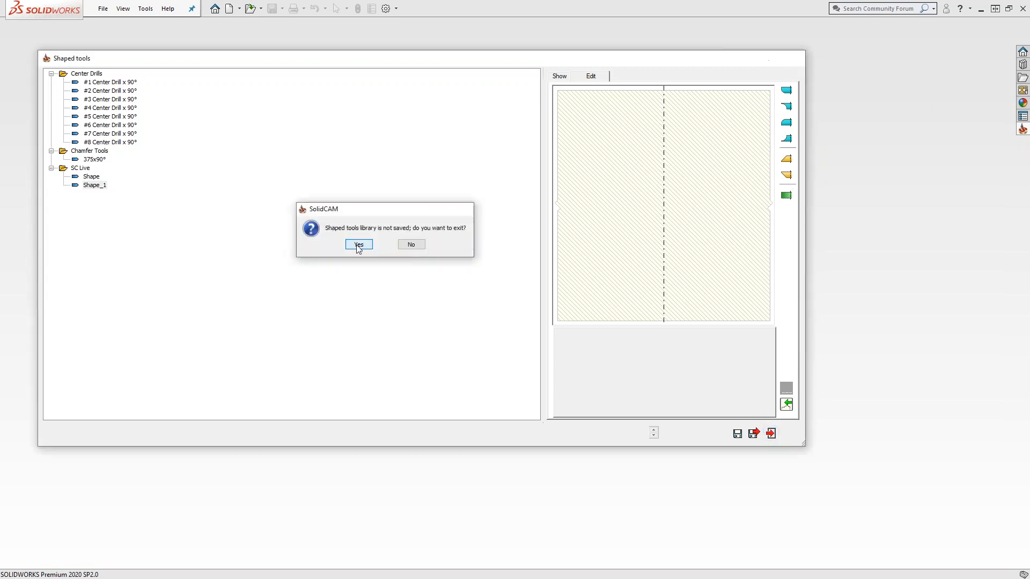
left_click(359, 244)
Step: Start opening an existing tool library and set the library type to CAM (*.PRT, *.PRZ)
left_click(146, 9)
mouse_move(169, 52)
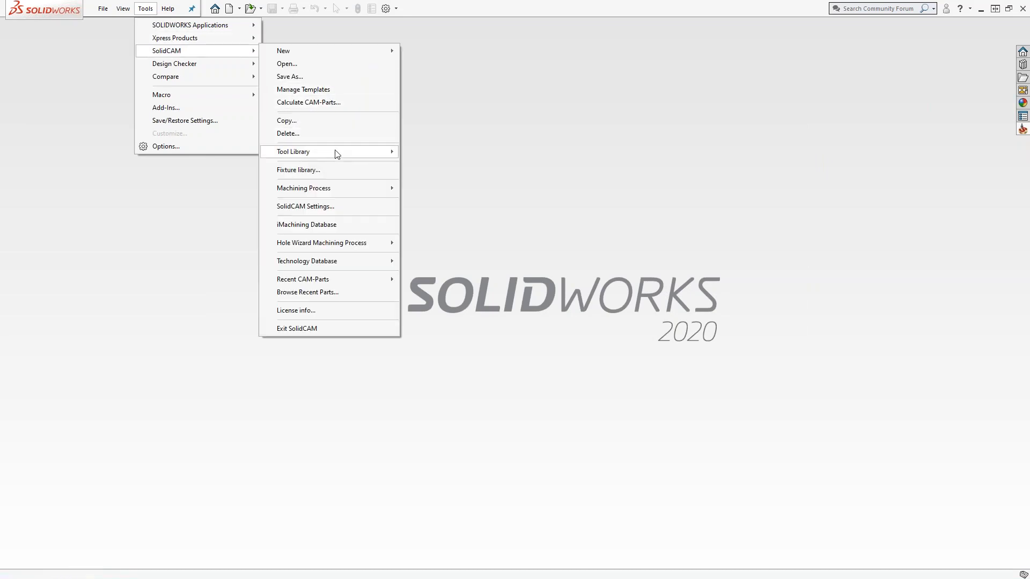
mouse_move(337, 154)
left_click(460, 154)
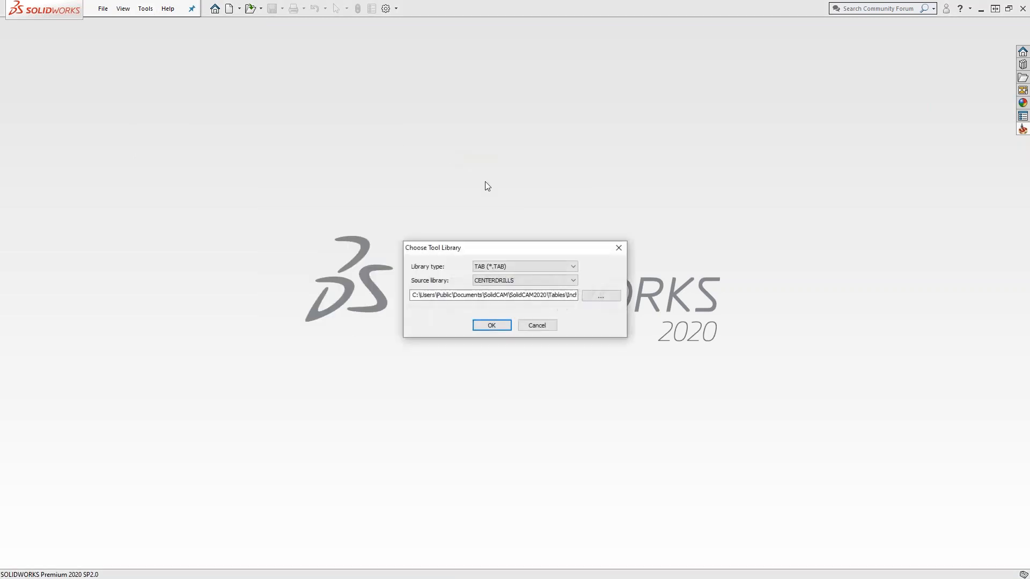
left_click(573, 267)
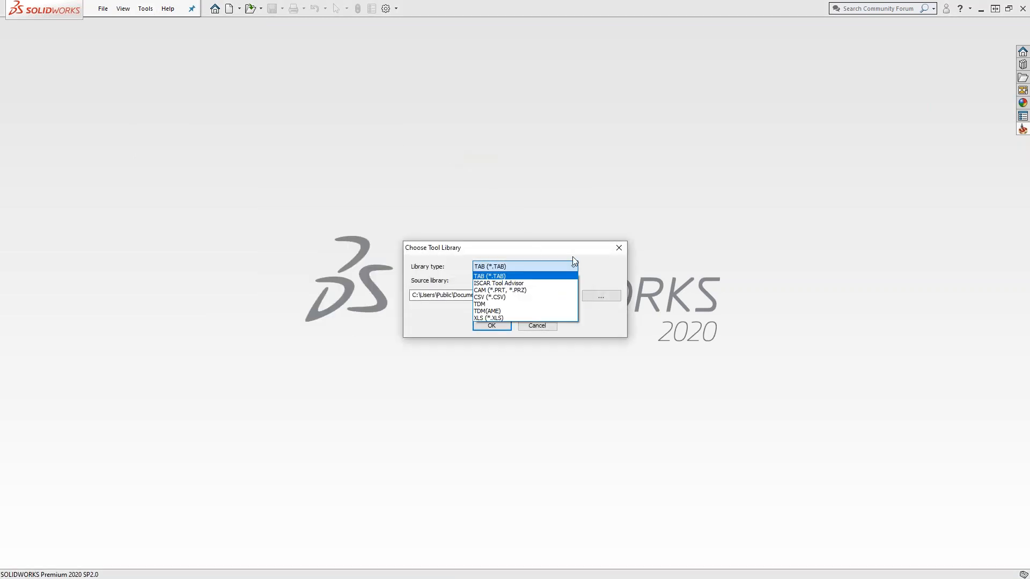
left_click(520, 291)
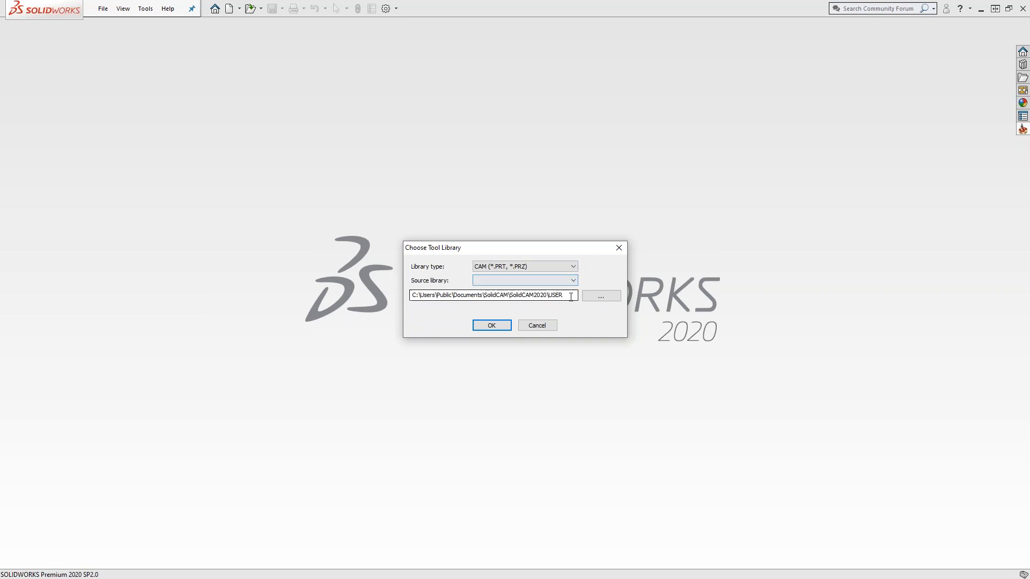
Step: Browse for the source folder and expand the Canadian Railings folder within Customers
left_click(599, 296)
scroll(538, 309, "down", 5)
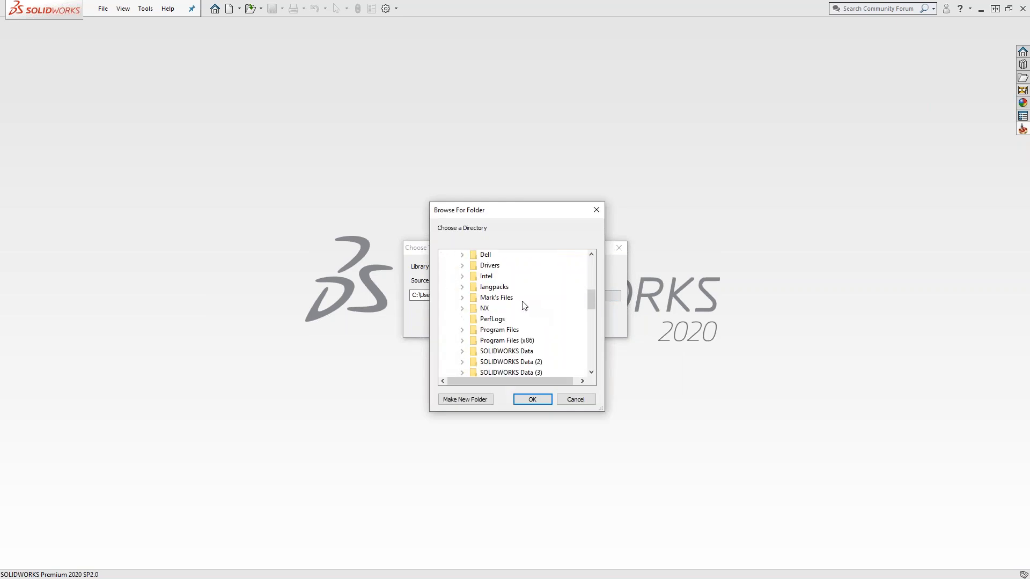
left_click(463, 297)
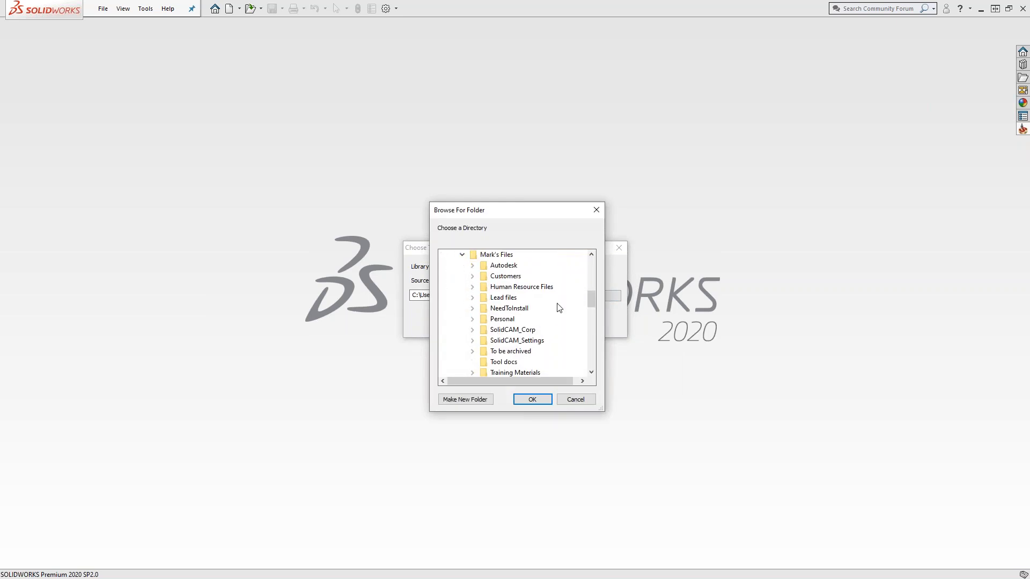
scroll(557, 307, "down", 1)
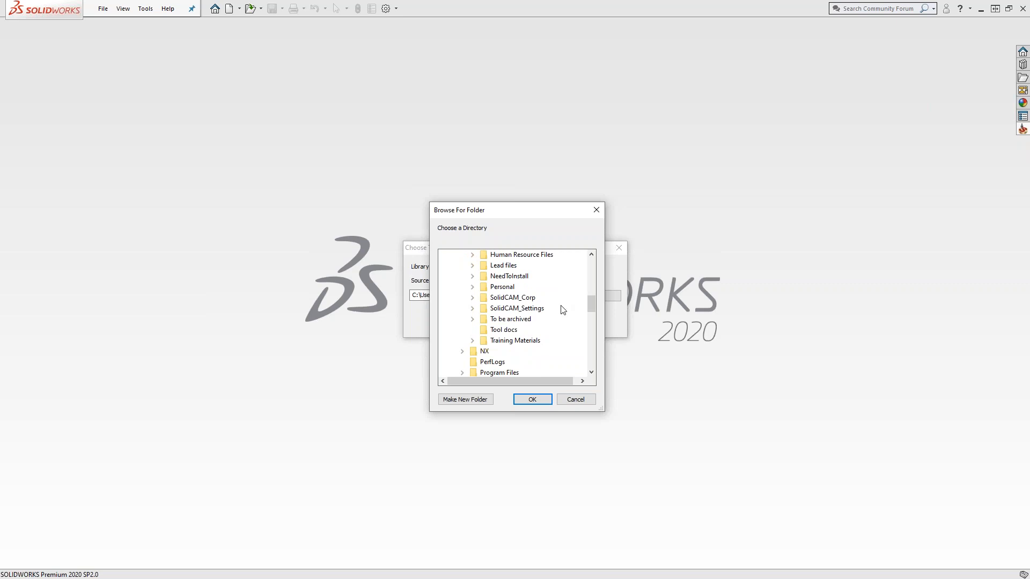
scroll(561, 313, "up", 2)
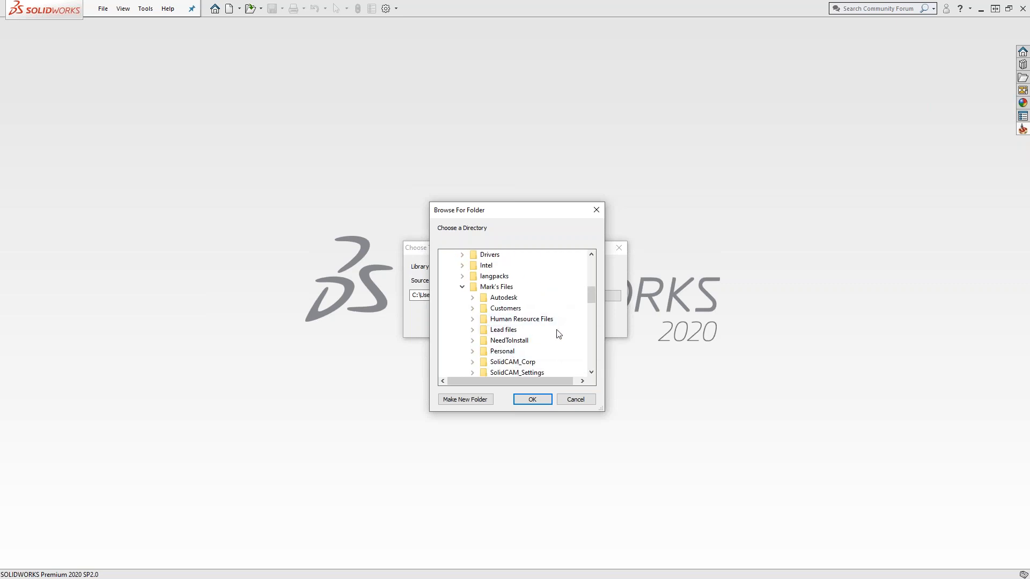
left_click(472, 309)
scroll(566, 336, "down", 10)
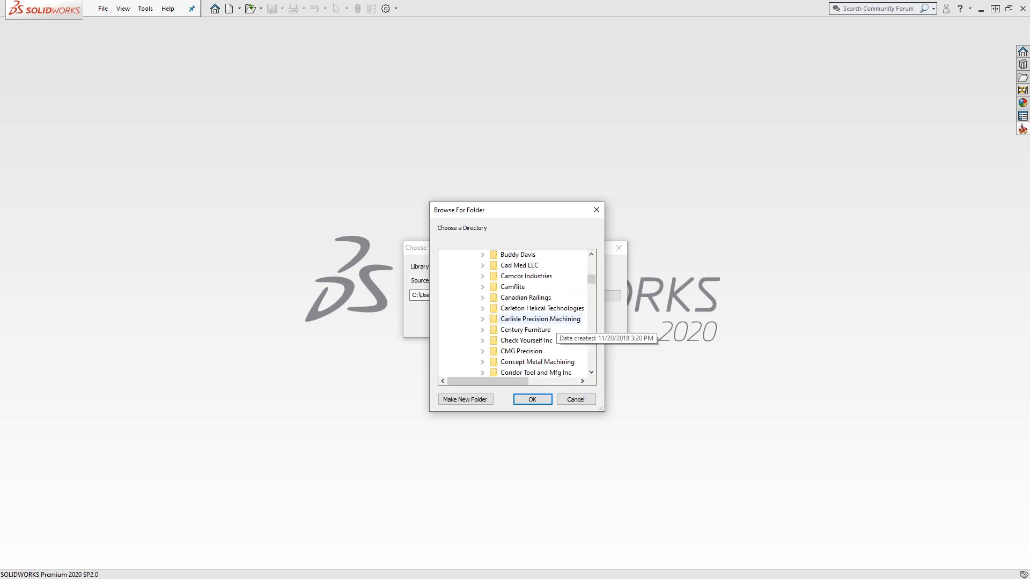
left_click(482, 298)
Step: Choose the inner 1IN- NEW OFFSET ROUTING STD folder under Ticket - 8-4-17 and check the source library list
scroll(536, 311, "down", 2)
scroll(537, 315, "down", 6)
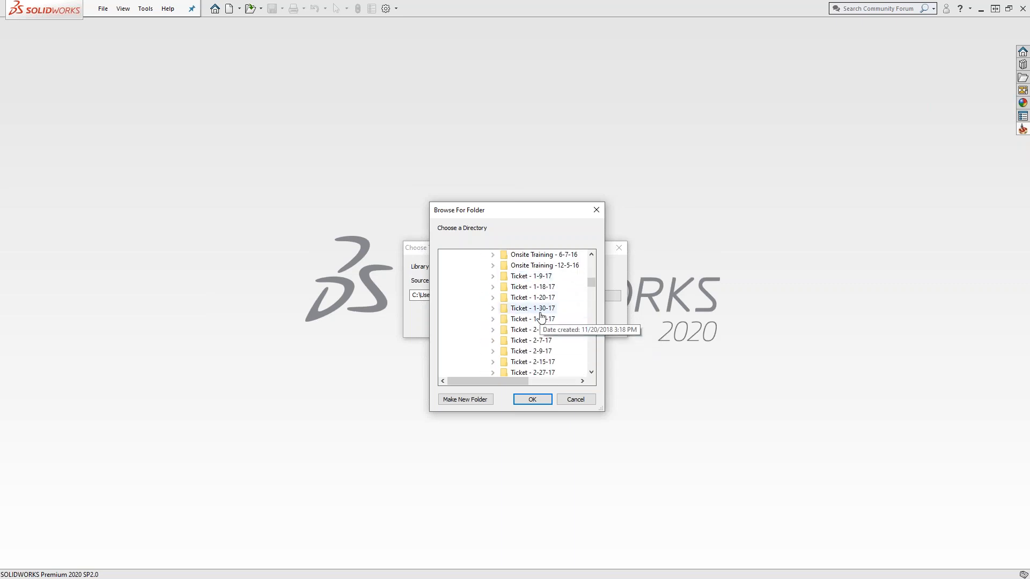
scroll(575, 340, "down", 5)
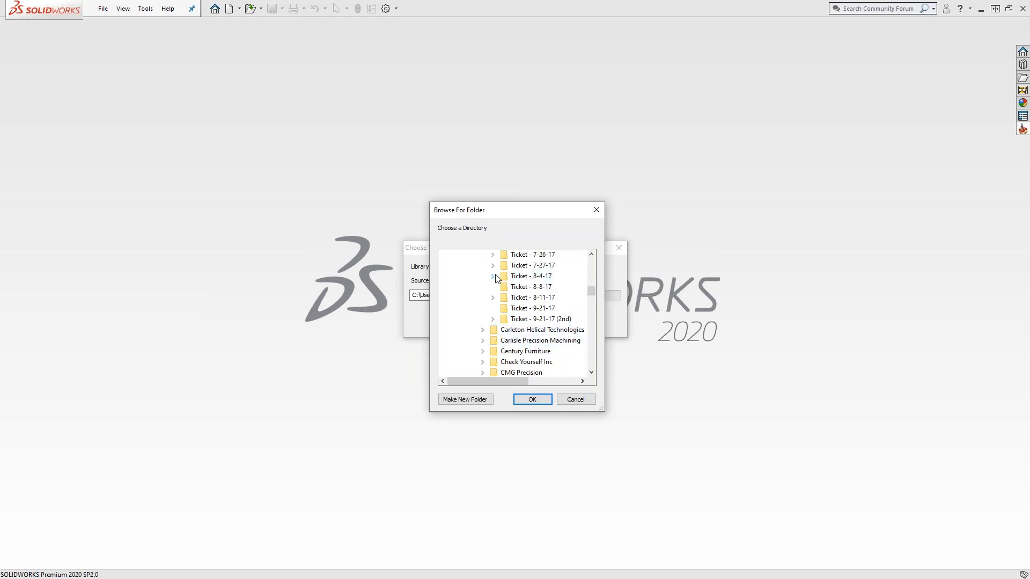
left_click(492, 276)
left_click(528, 286)
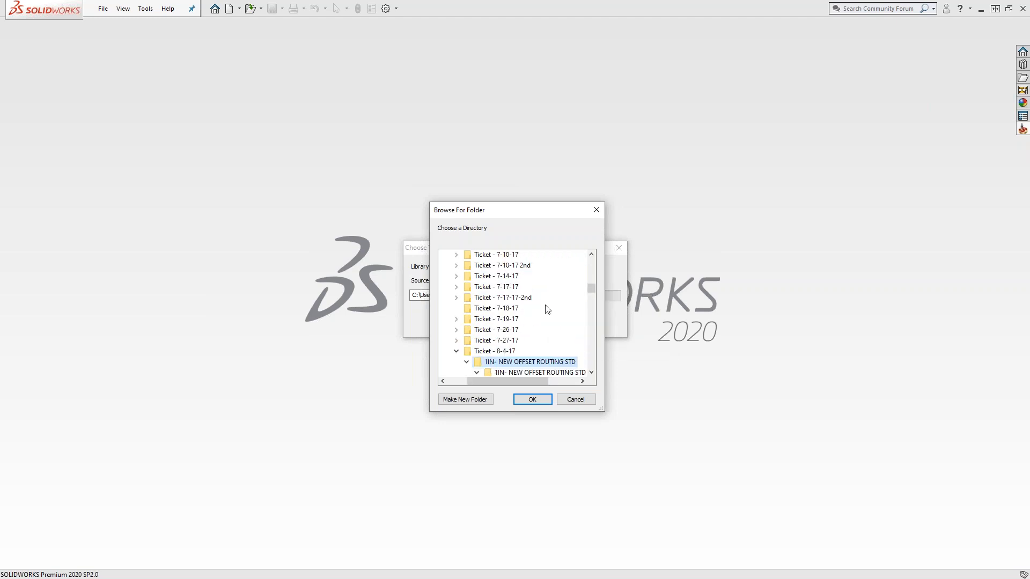
scroll(547, 309, "down", 2)
left_click(527, 309)
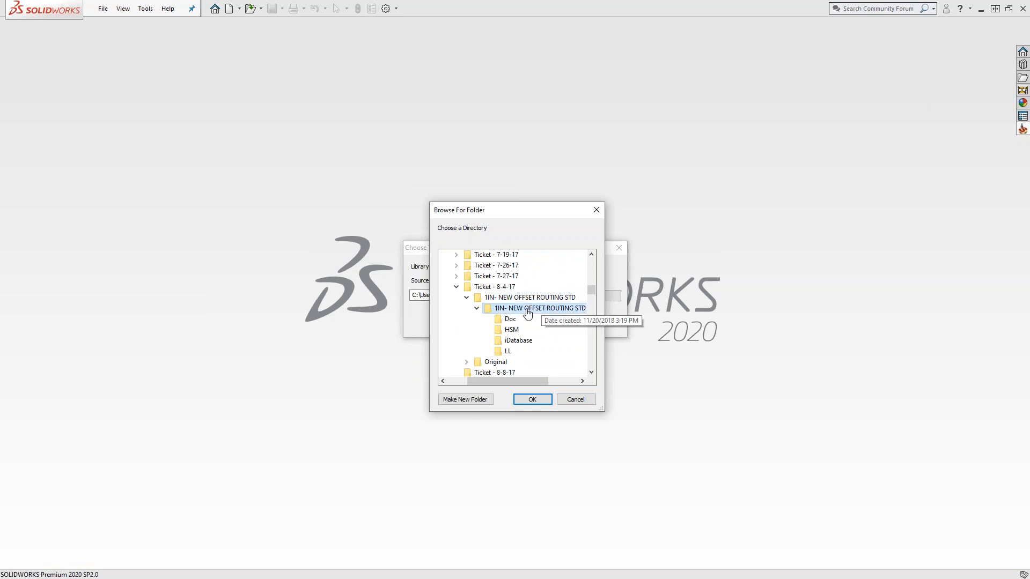
left_click(532, 399)
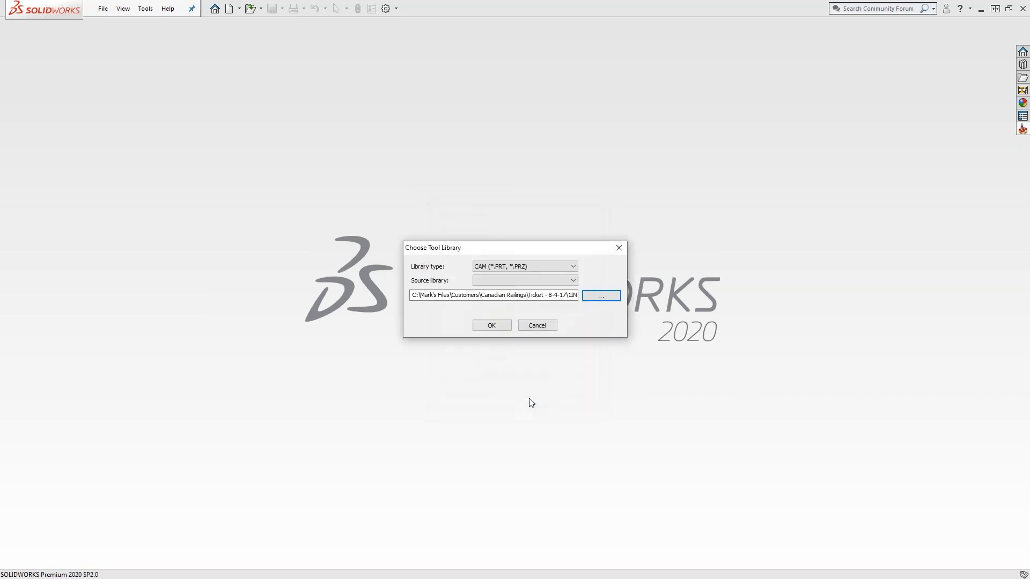
left_click(572, 281)
left_click(572, 282)
Step: Switch the source folder to the outer 1IN- NEW OFFSET ROUTING STD folder and open its tool library
left_click(597, 295)
left_click(530, 308)
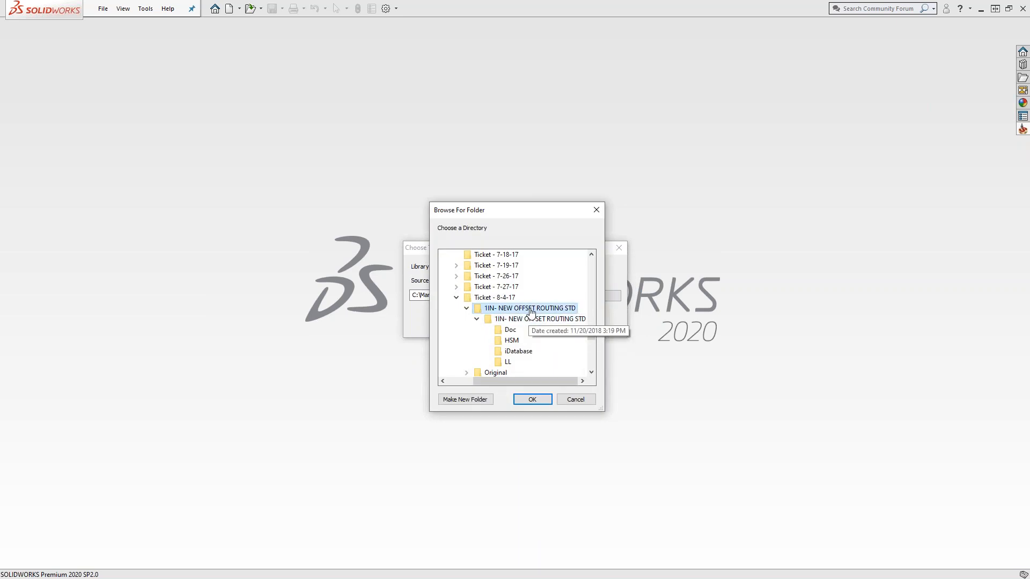
left_click(532, 400)
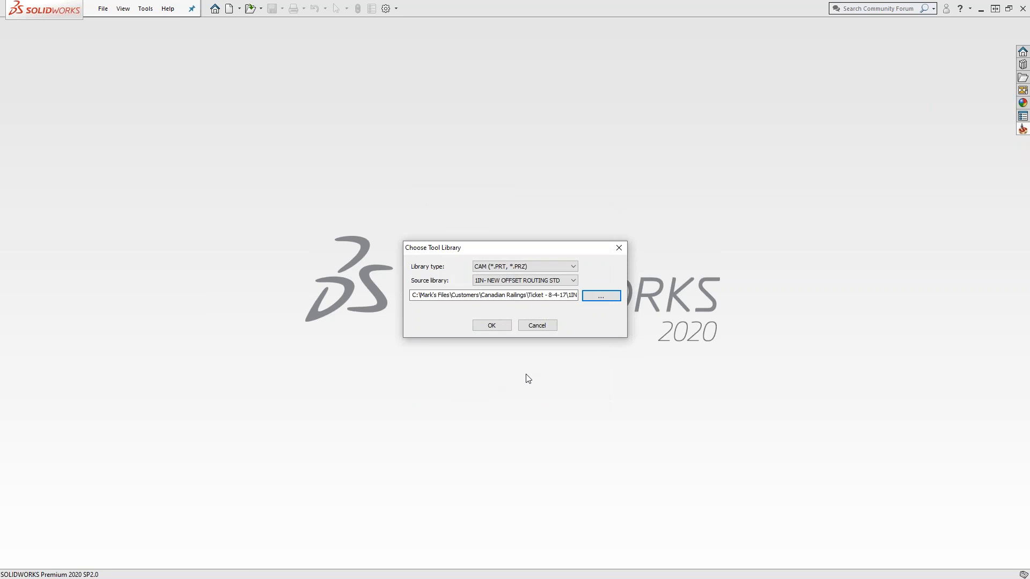
left_click(496, 326)
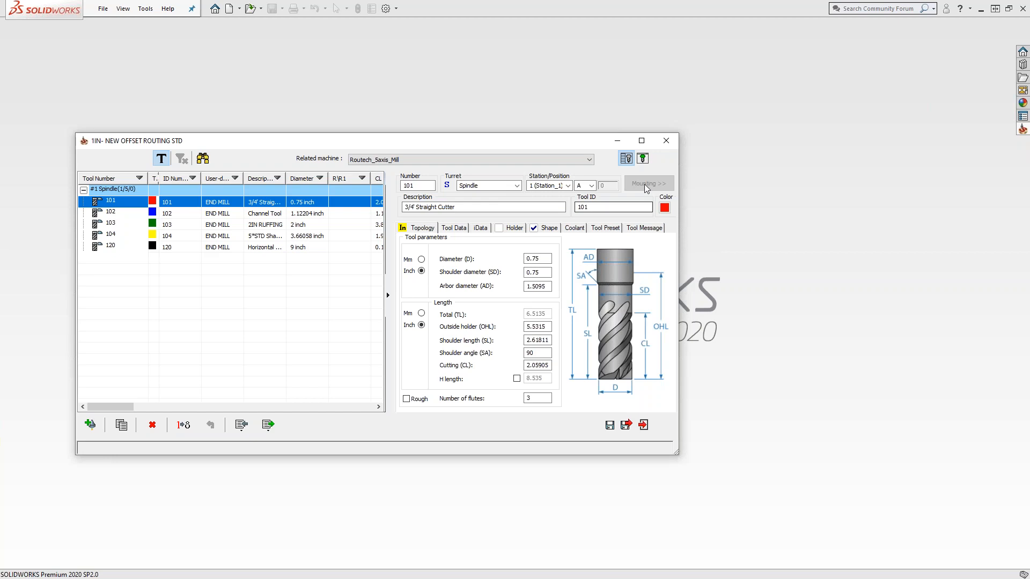
Step: Show the tool picture and view tools 101 through 104 in turn
left_click(643, 157)
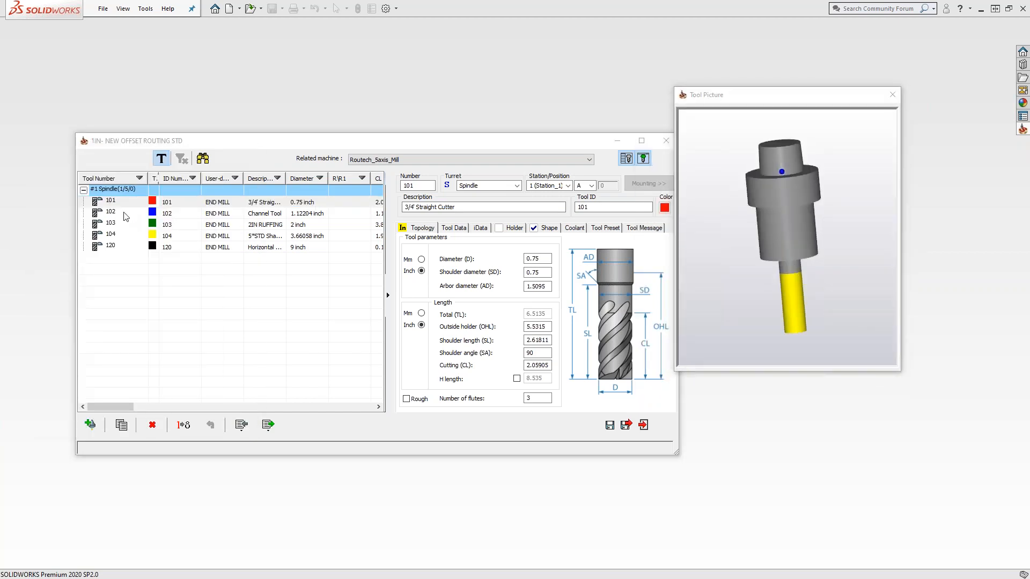
left_click(125, 216)
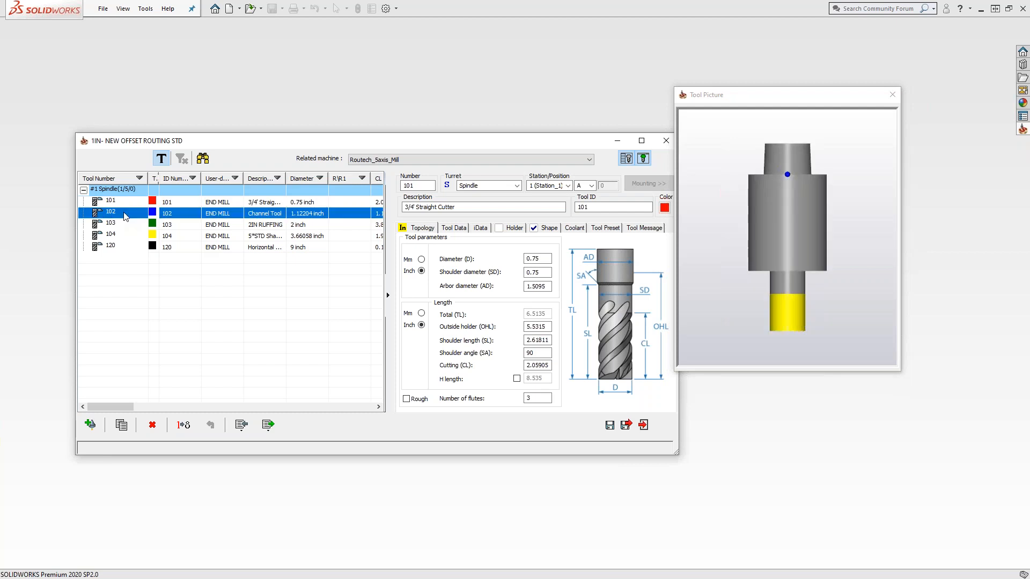
left_click(121, 226)
left_click(119, 236)
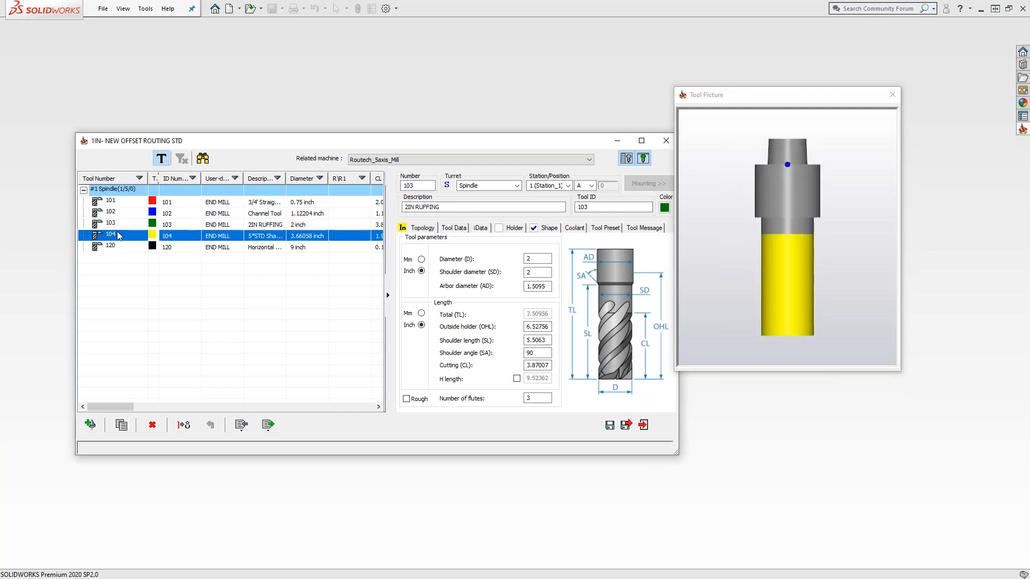
Step: Enlarge the tool picture and examine the curved cutting profile of tool 104 from several angles
left_click(714, 101)
left_click_drag(713, 102, 328, 68)
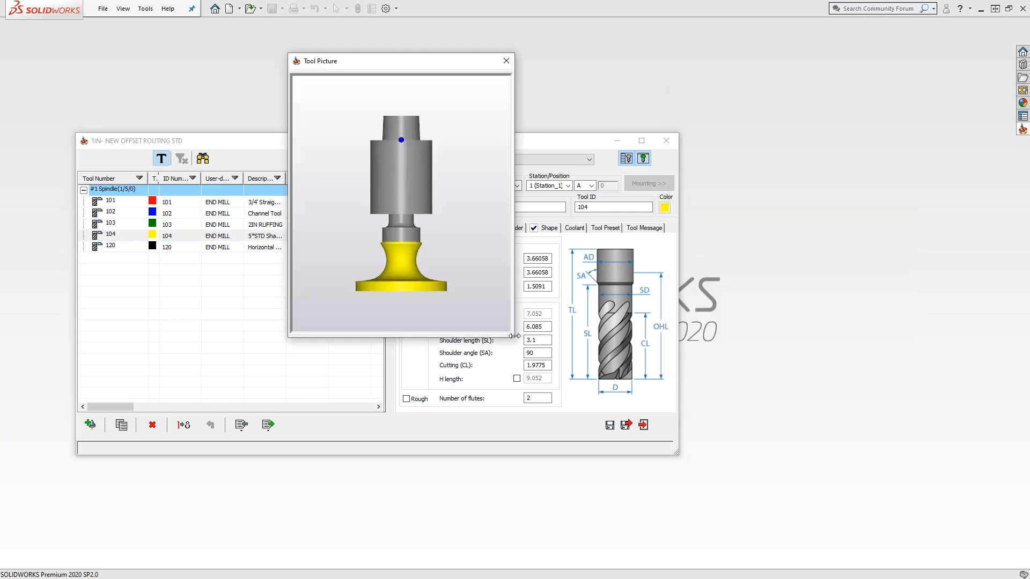
left_click_drag(515, 339, 848, 506)
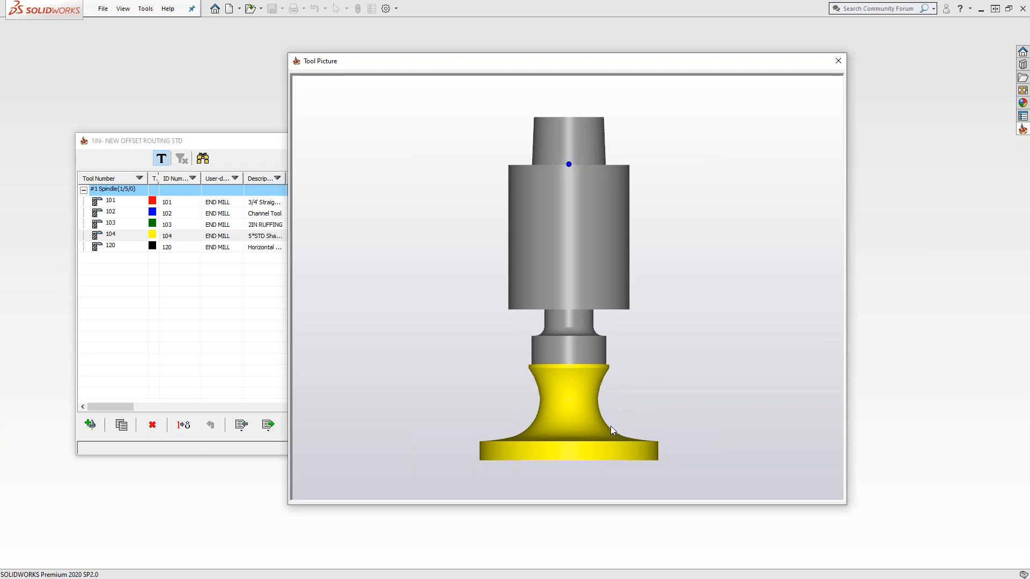
scroll(630, 452, "up", 5)
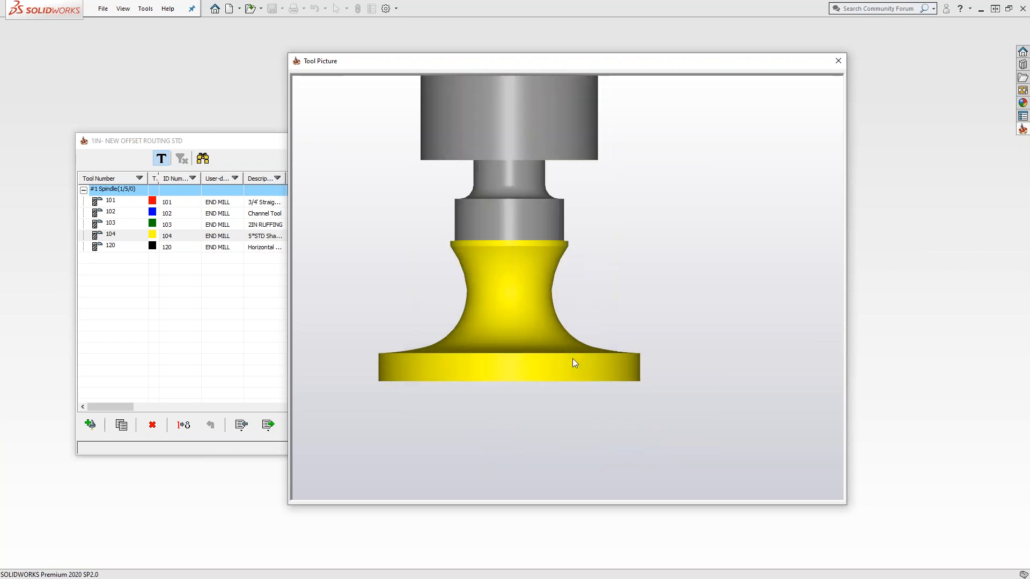
scroll(572, 358, "up", 1)
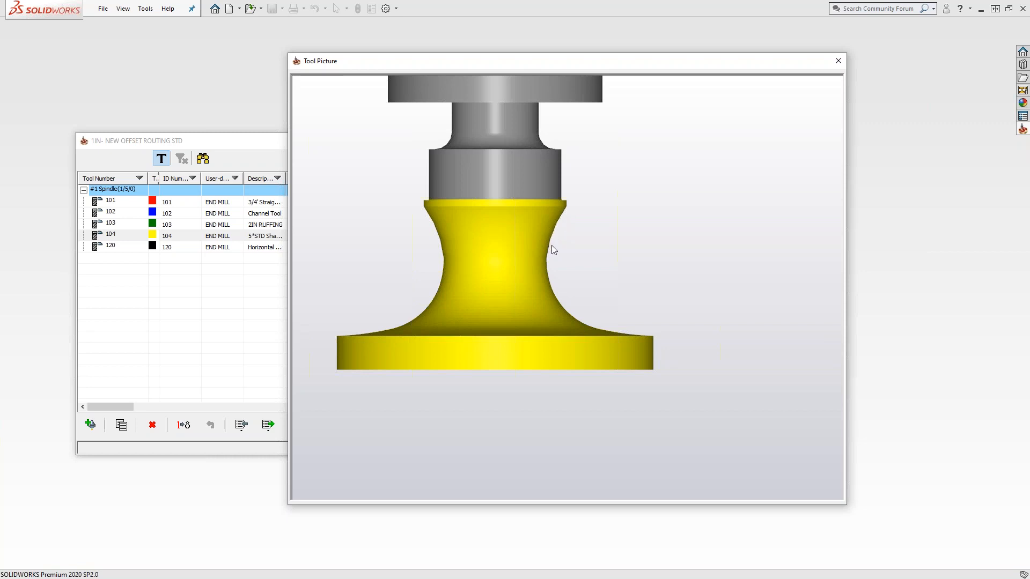
middle_click_drag(597, 310, 649, 325)
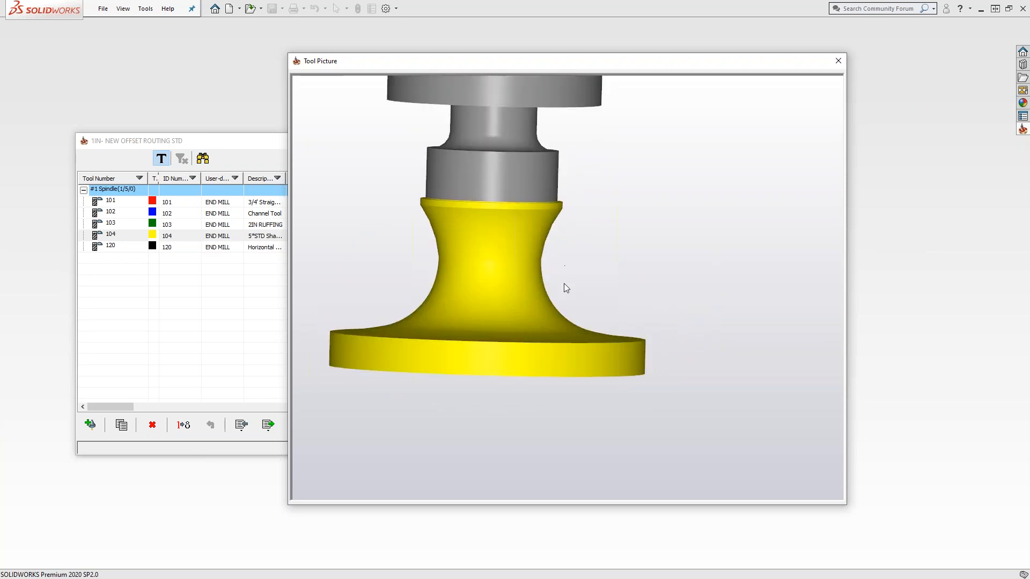
middle_click_drag(563, 311, 566, 234)
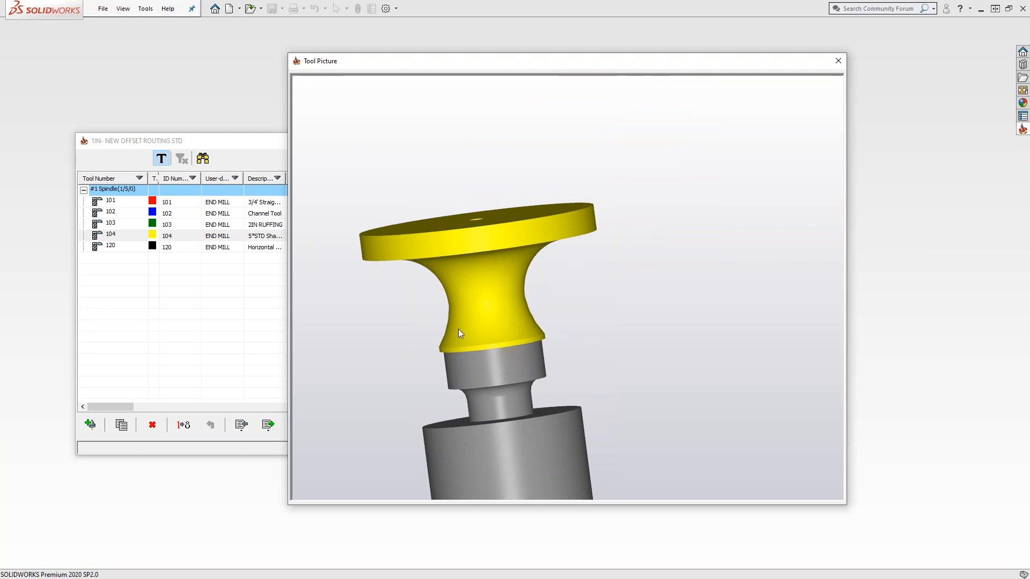
Step: Examine the shaped cutter and holder of tool 104 upright and tilted, and close its tool picture
middle_click_drag(561, 224, 513, 321)
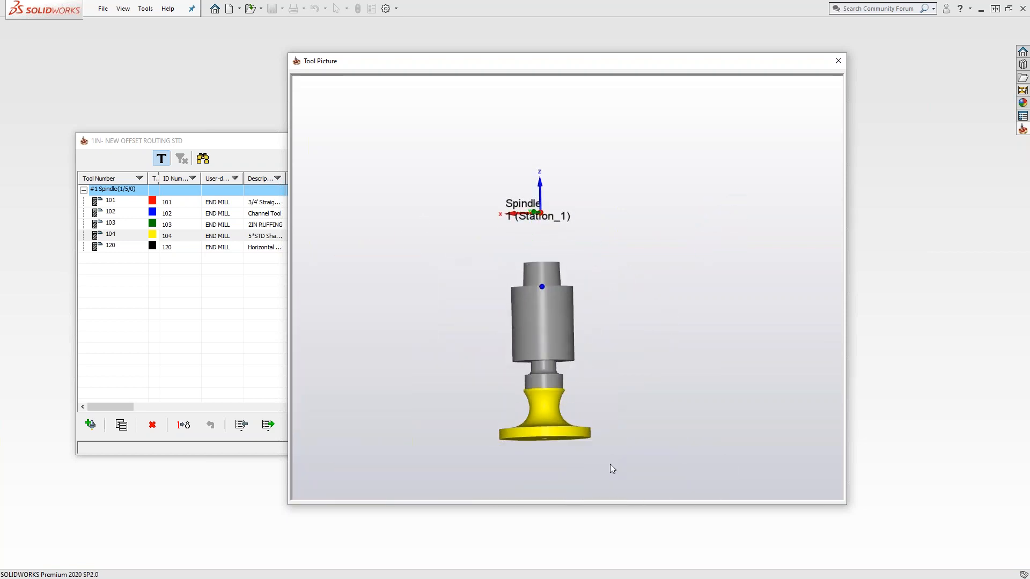
scroll(606, 456, "up", 2)
mouse_move(552, 361)
middle_mouse_down()
mouse_move(540, 366)
mouse_move(538, 356)
mouse_move(564, 347)
middle_mouse_up()
scroll(566, 341, "up", 2)
scroll(588, 326, "up", 1)
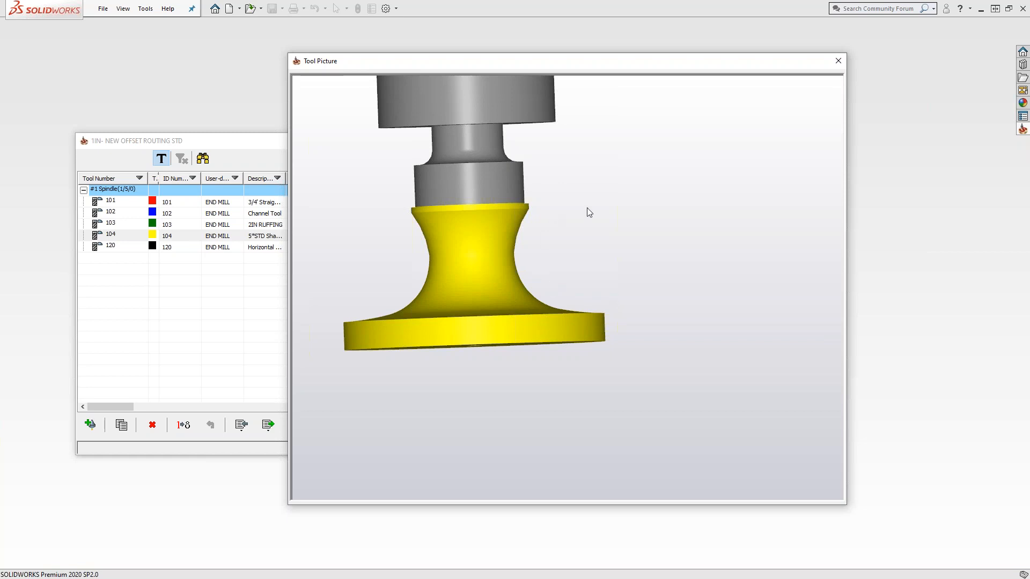
middle_click_drag(565, 223, 508, 229)
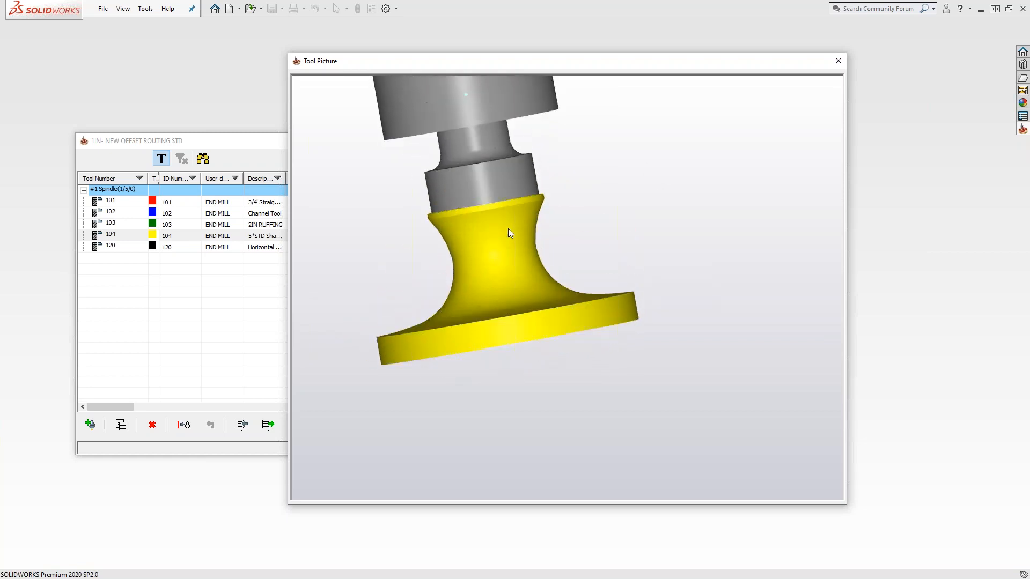
left_click(839, 62)
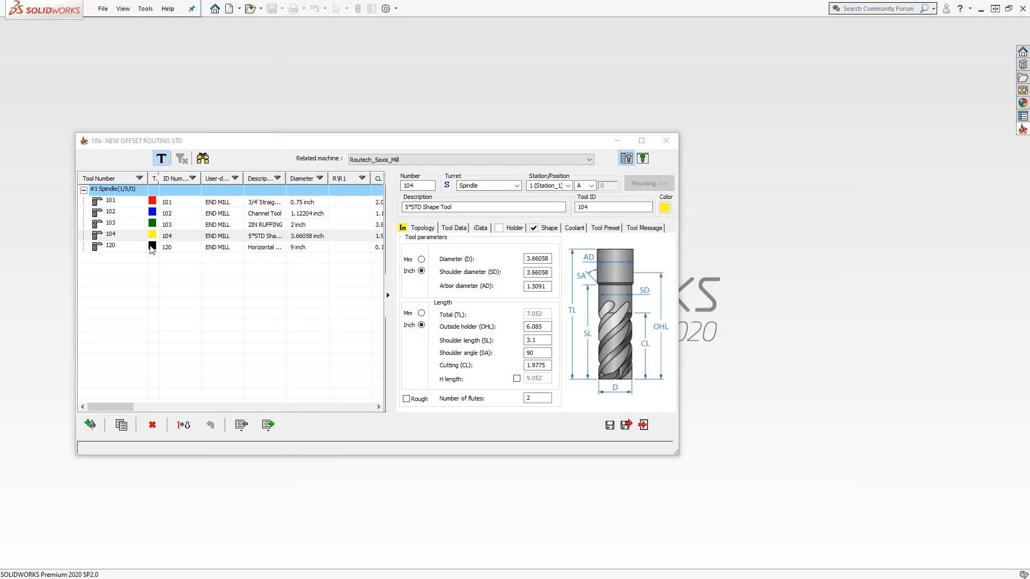
Step: View the tool picture of tool 120, Horizontal Saw Blade, and exit the tool library
left_click(123, 248)
left_click(642, 158)
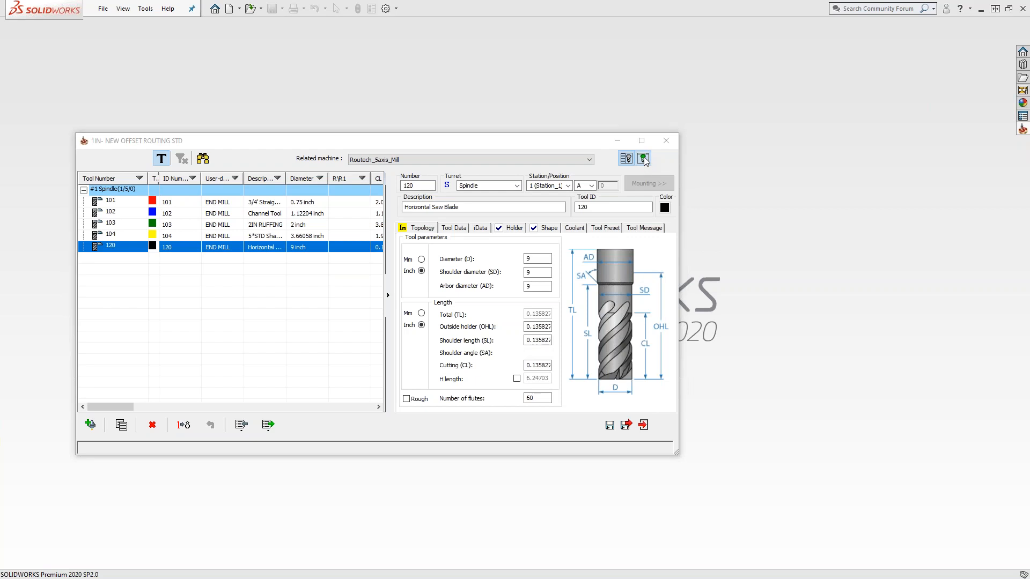
mouse_move(530, 366)
middle_mouse_down()
mouse_move(530, 396)
mouse_move(535, 327)
mouse_move(538, 372)
middle_mouse_up()
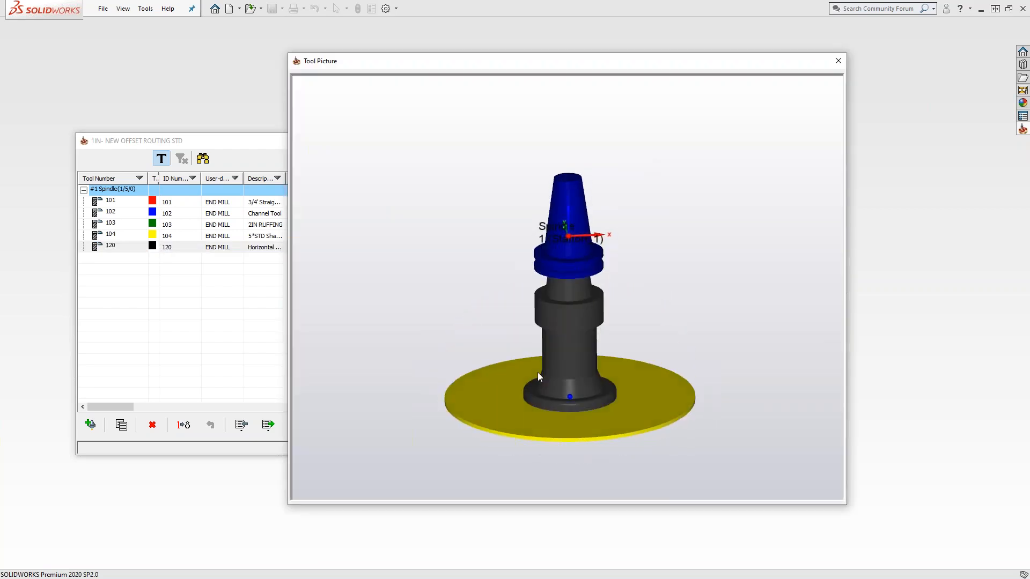
left_click(838, 61)
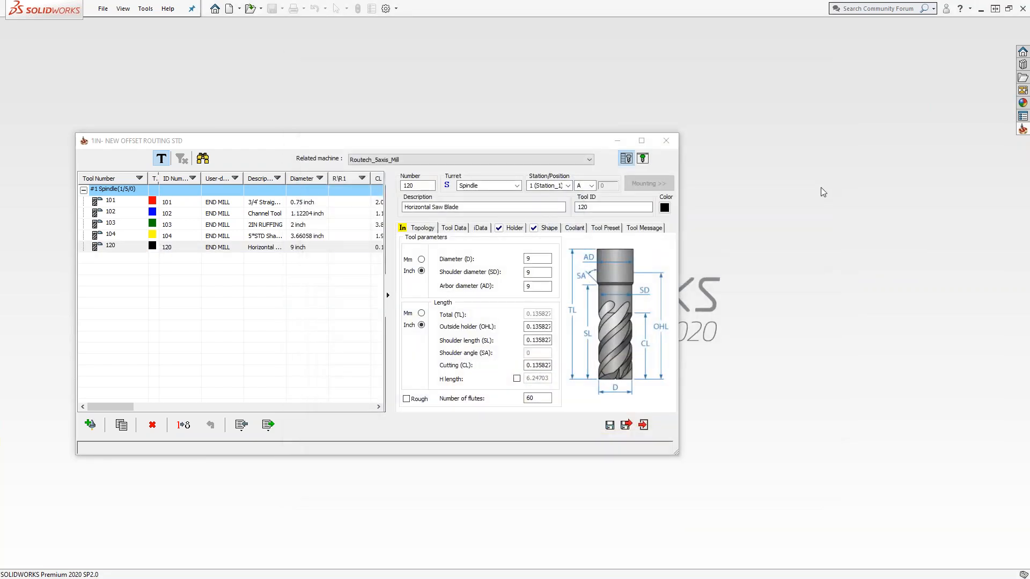
left_click(643, 425)
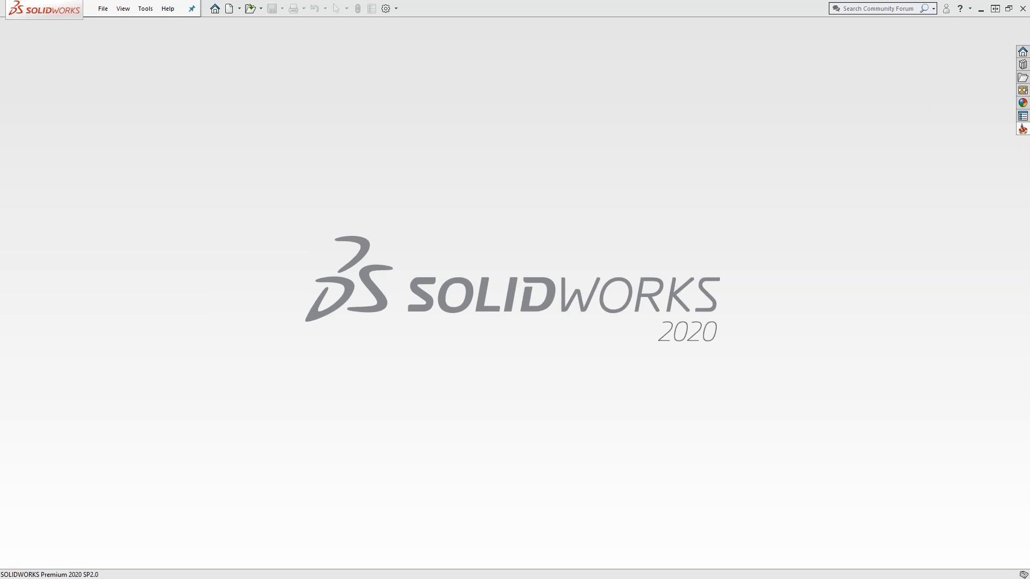
Step: Start editing a tool library of type CAM (*.PRT, *.PRZ) and open the browser for its source folder
left_click(148, 9)
mouse_move(174, 54)
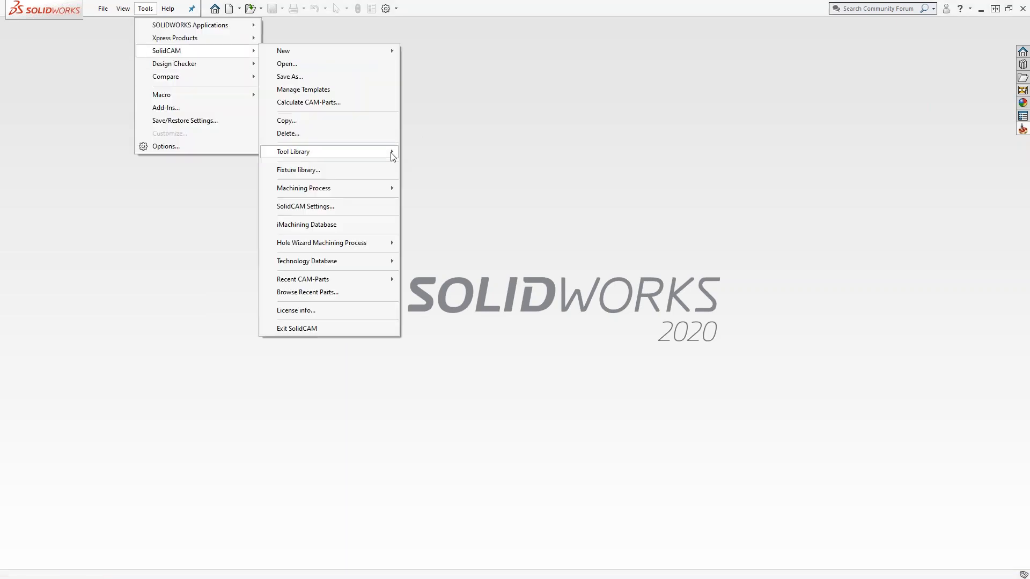
mouse_move(388, 154)
mouse_move(472, 171)
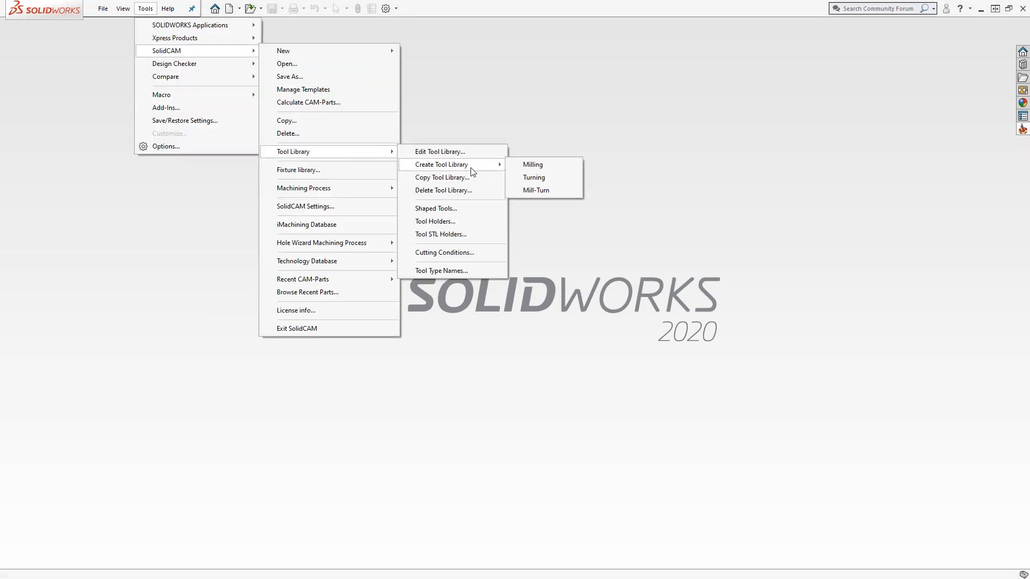
left_click(452, 152)
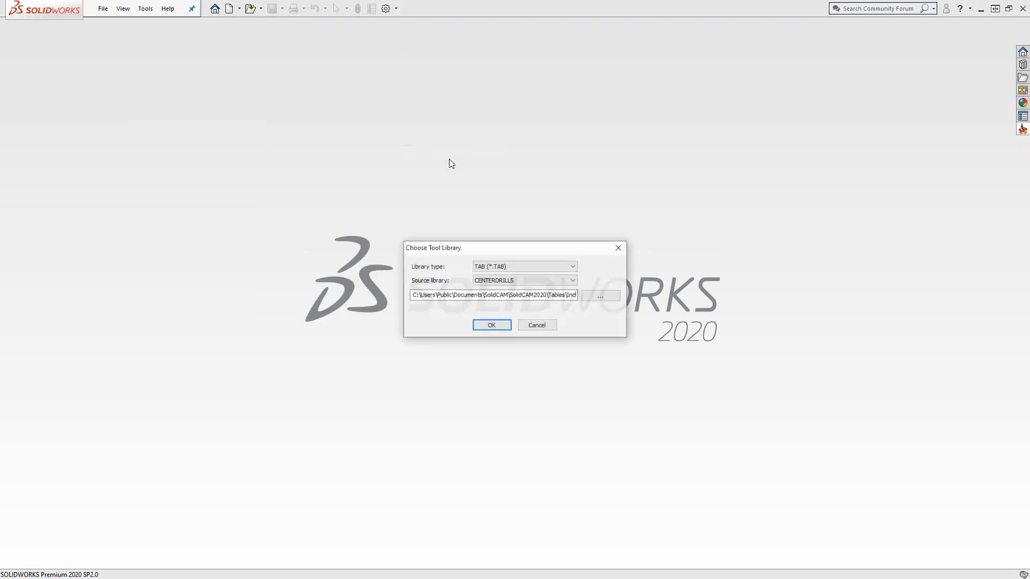
left_click(573, 266)
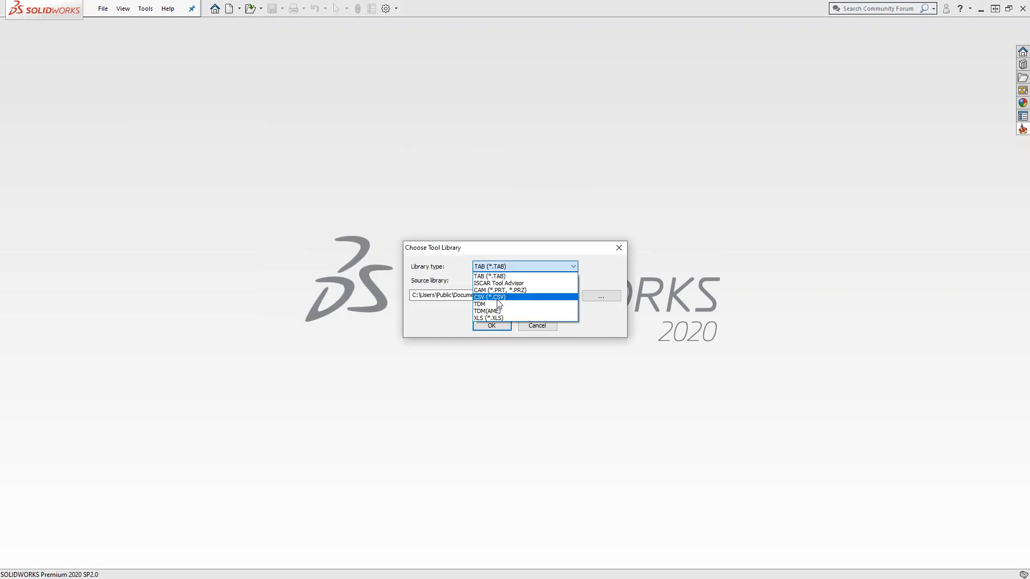
left_click(503, 290)
left_click(601, 296)
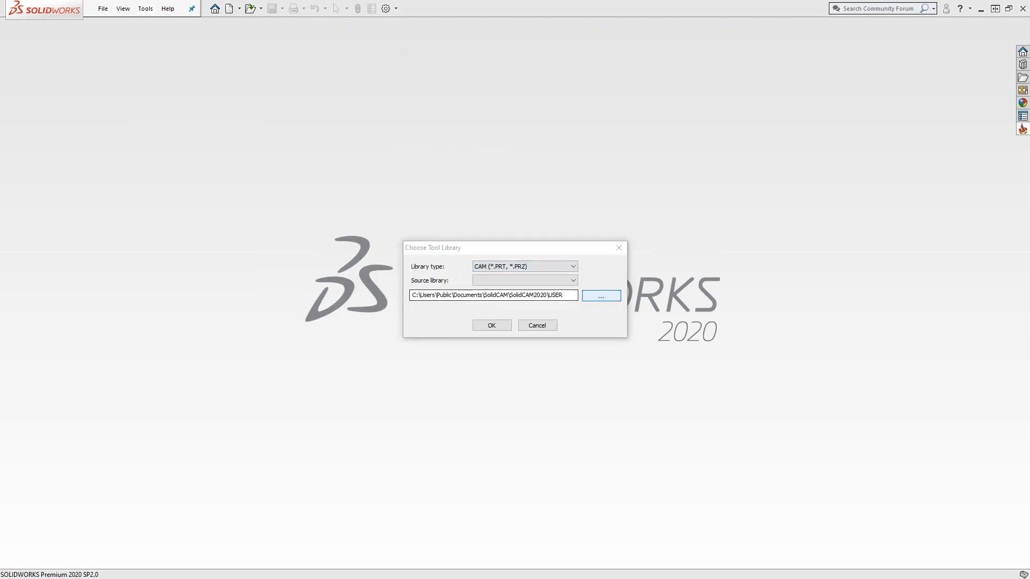
Step: Browse to the SolidCAM Parts folder in Training Materials, under Introductory Video Recordings and Part Files
scroll(525, 298, "down", 5)
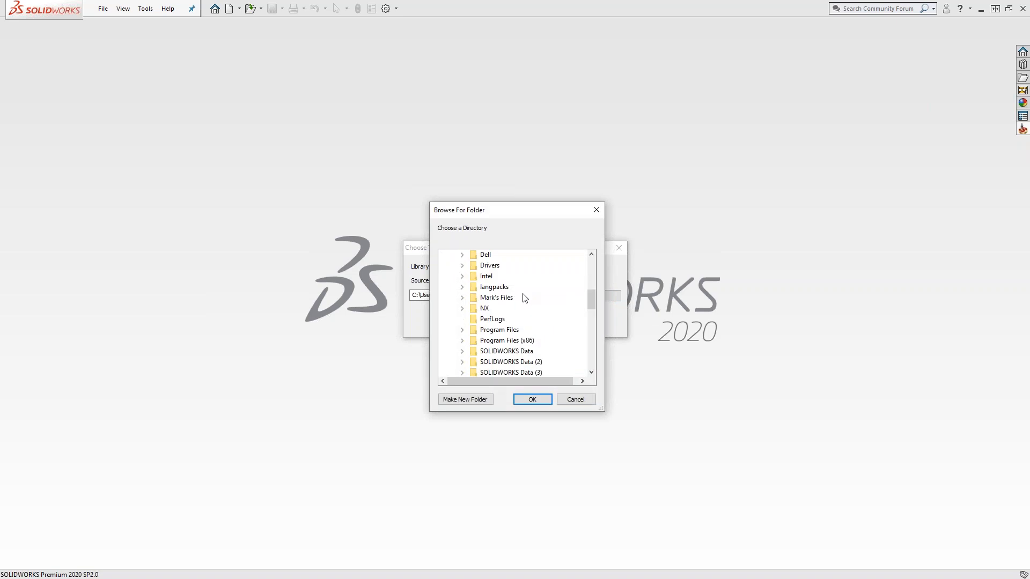
left_click(463, 298)
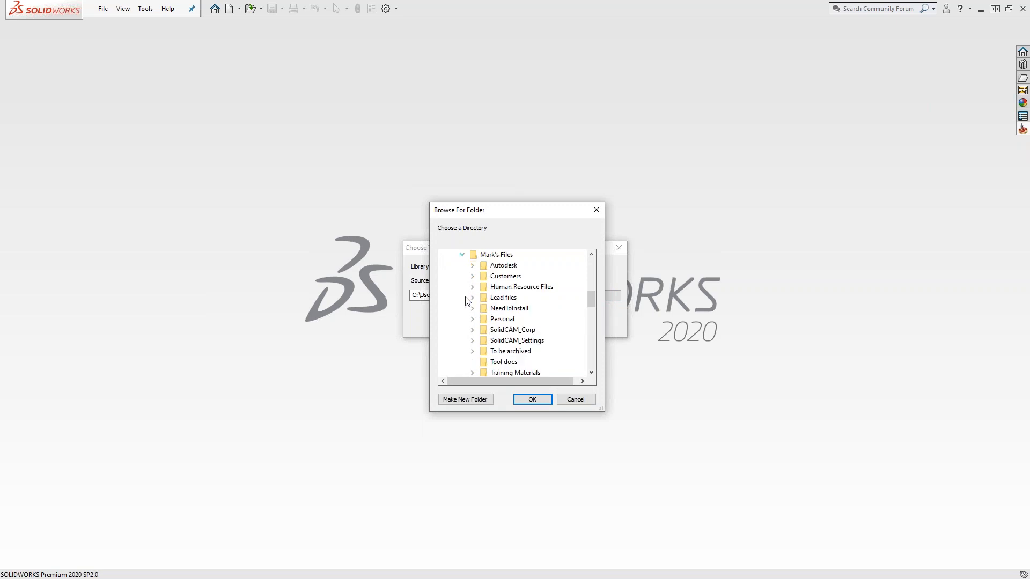
scroll(551, 322, "down", 2)
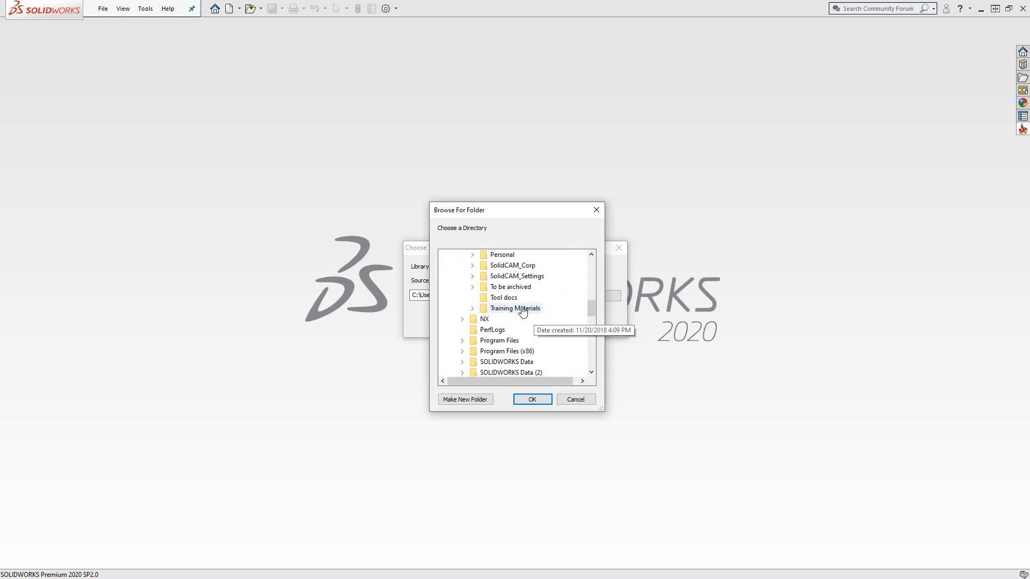
left_click(472, 308)
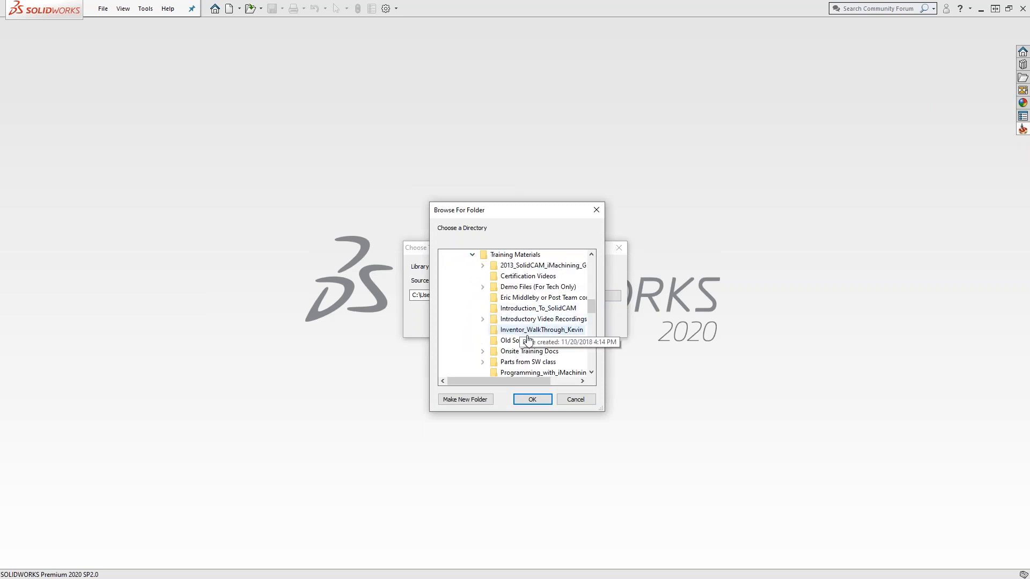
left_click(482, 319)
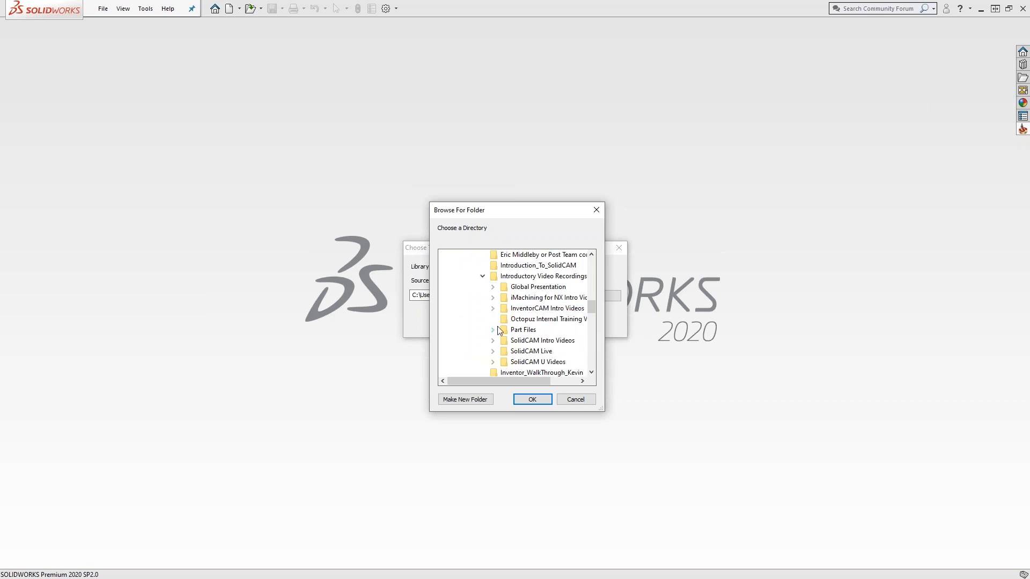
left_click(492, 330)
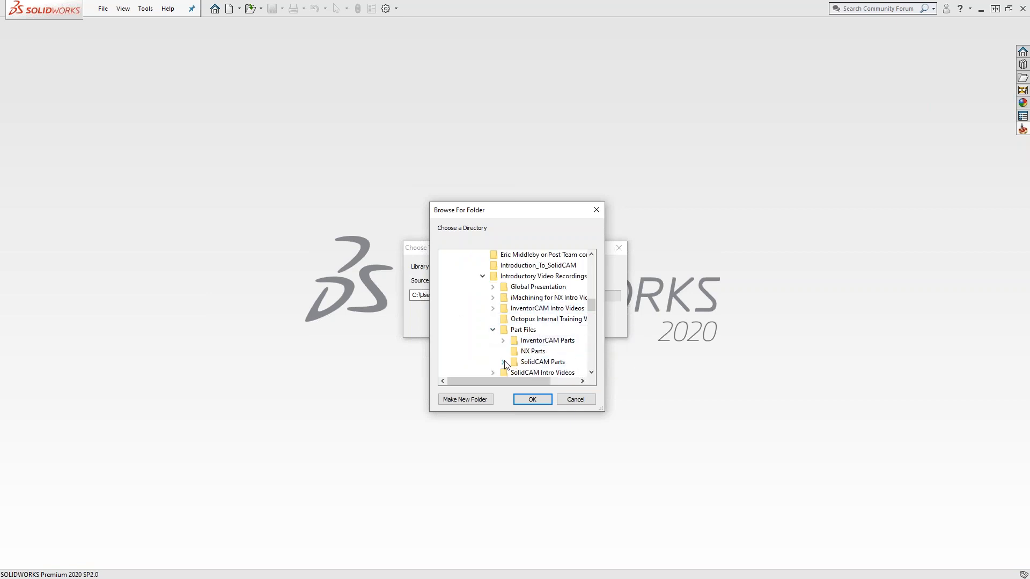
left_click(503, 362)
Step: Try to choose a subfolder of Port Machining as the tool library source, and cancel the library selection
scroll(554, 333, "down", 3)
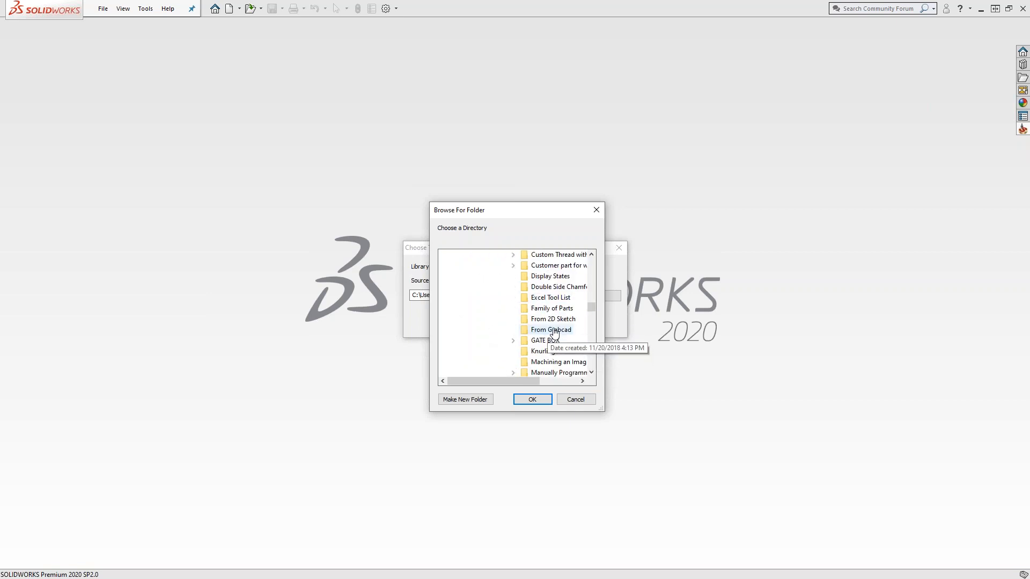
scroll(554, 322, "down", 1)
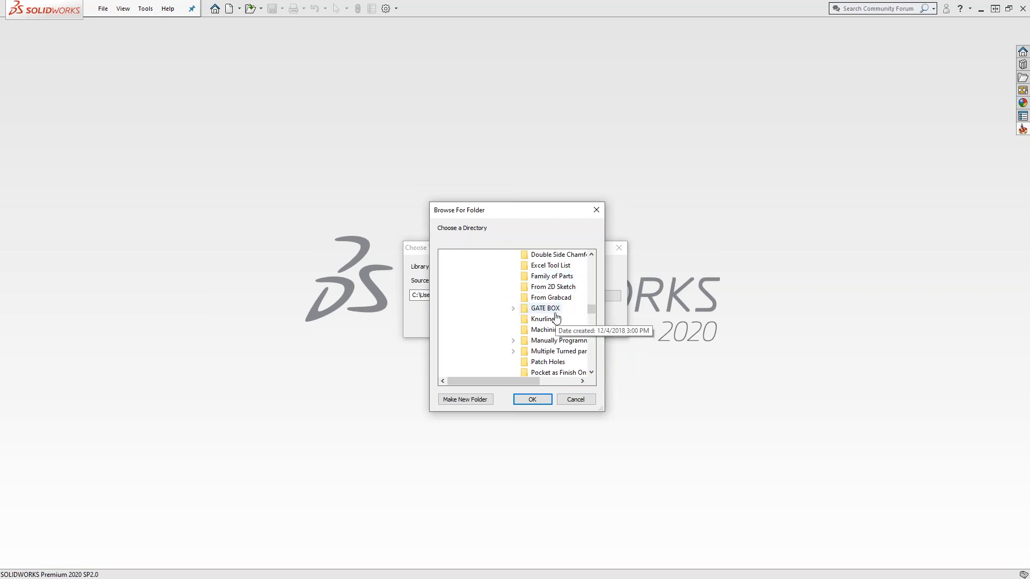
scroll(571, 321, "down", 1)
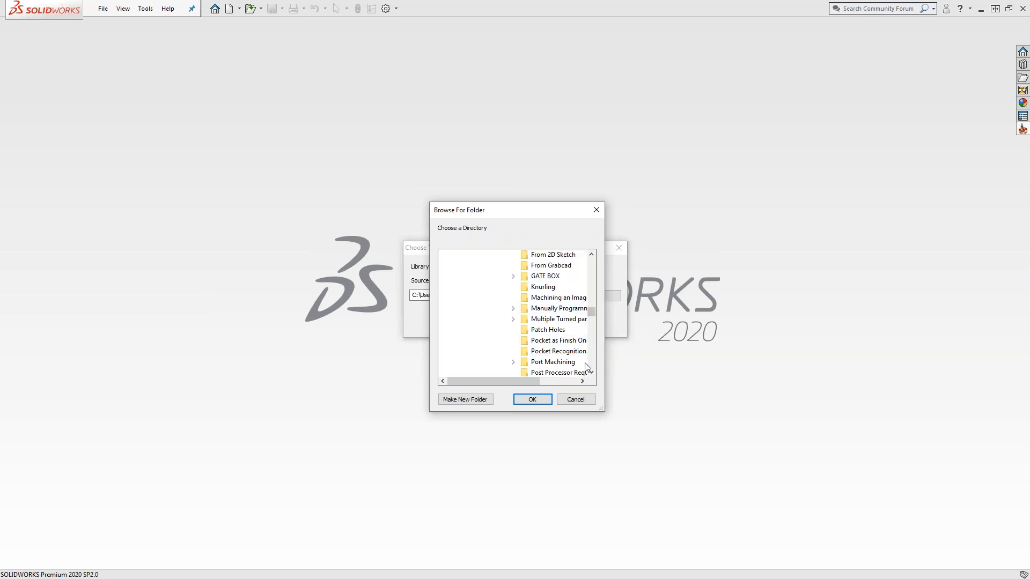
left_click(563, 362)
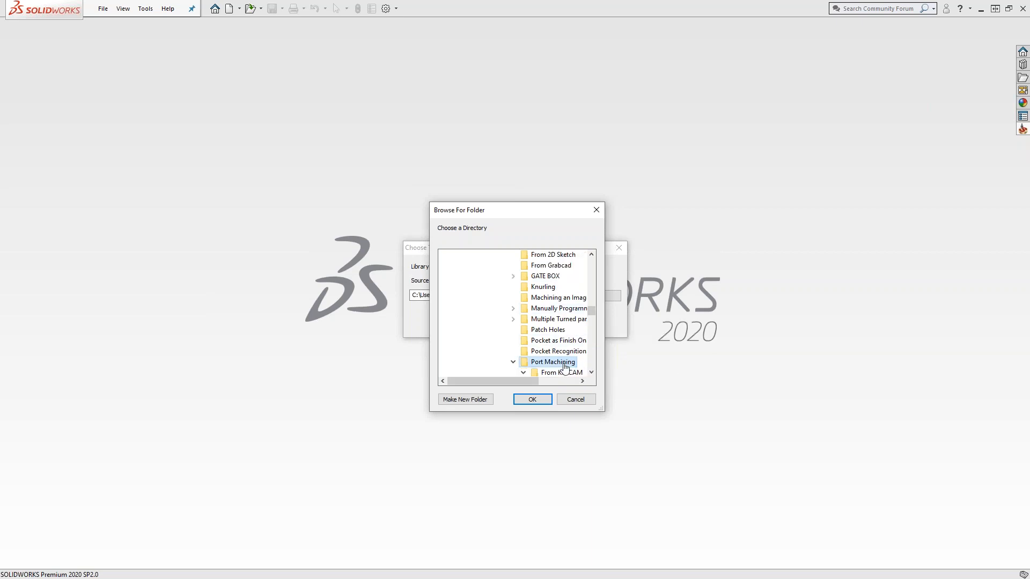
scroll(557, 341, "down", 2)
left_click(560, 309)
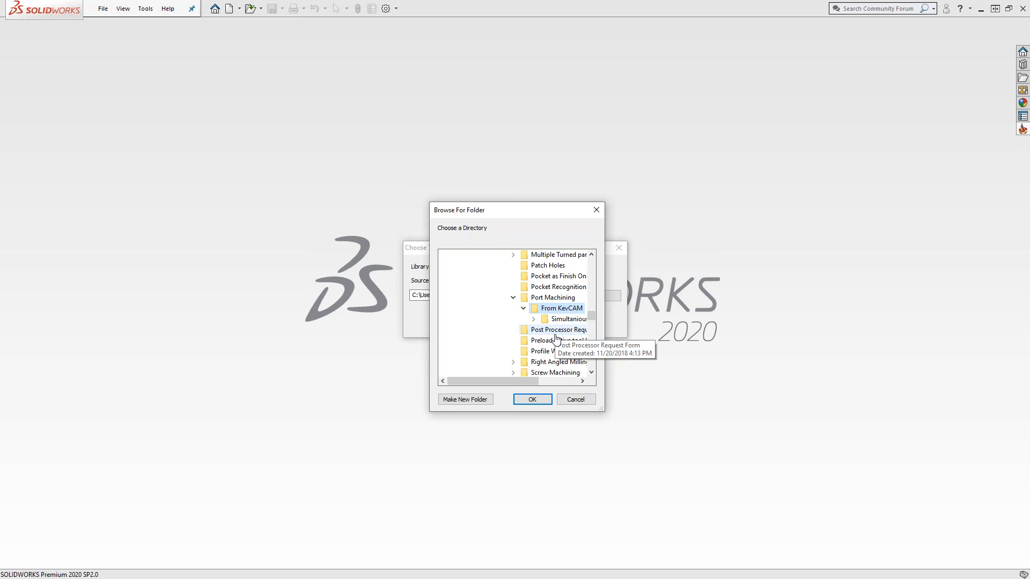
left_click(558, 319)
scroll(555, 326, "down", 2)
left_click(485, 287)
left_click(530, 399)
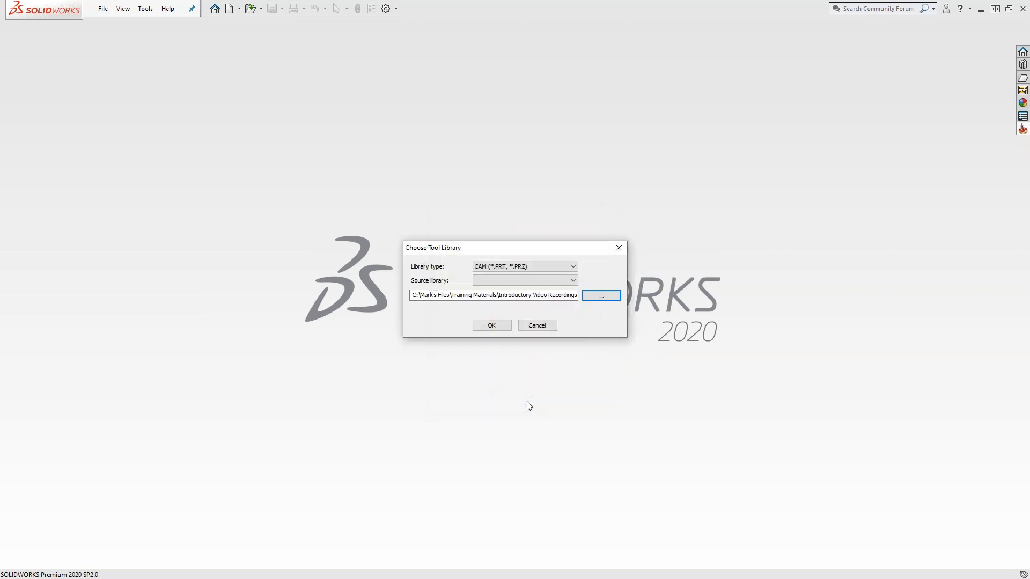
left_click(537, 326)
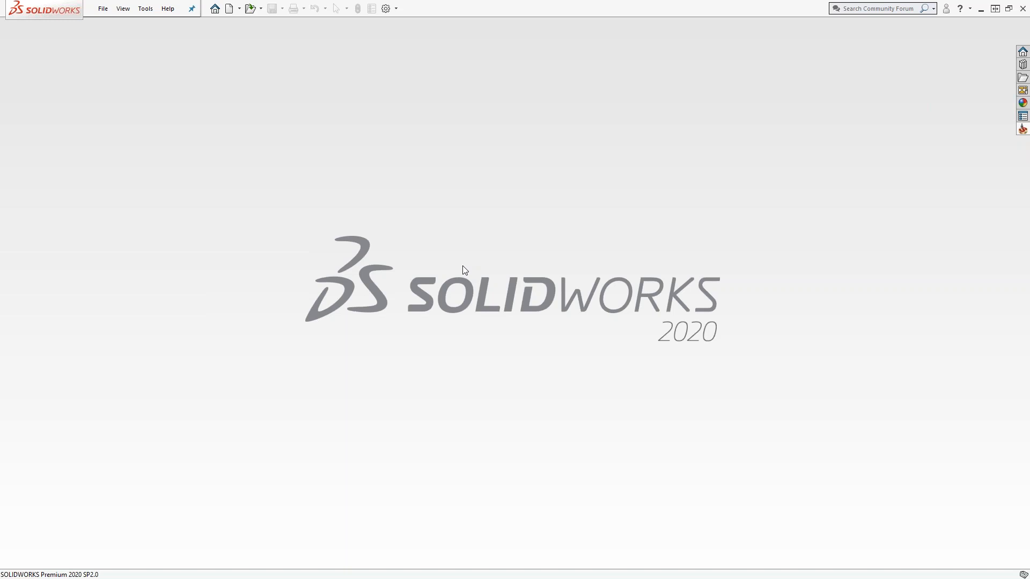
left_click(153, 14)
mouse_move(173, 50)
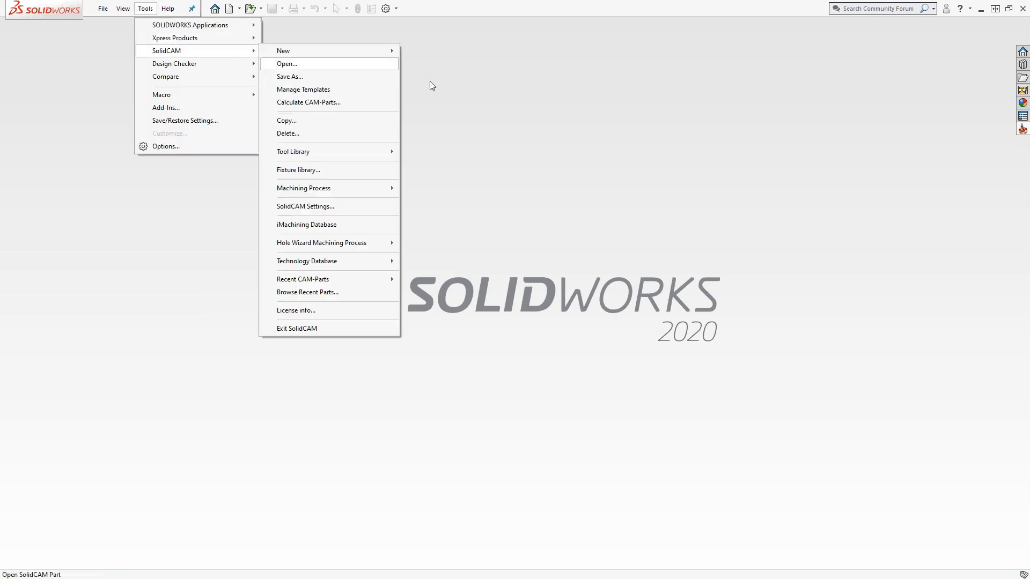
left_click(314, 64)
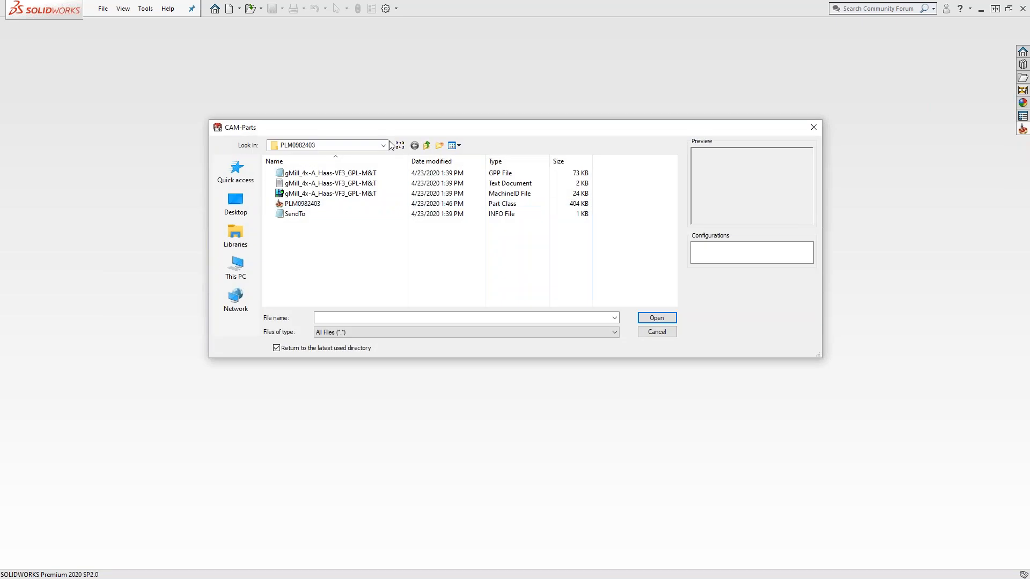
left_click(383, 146)
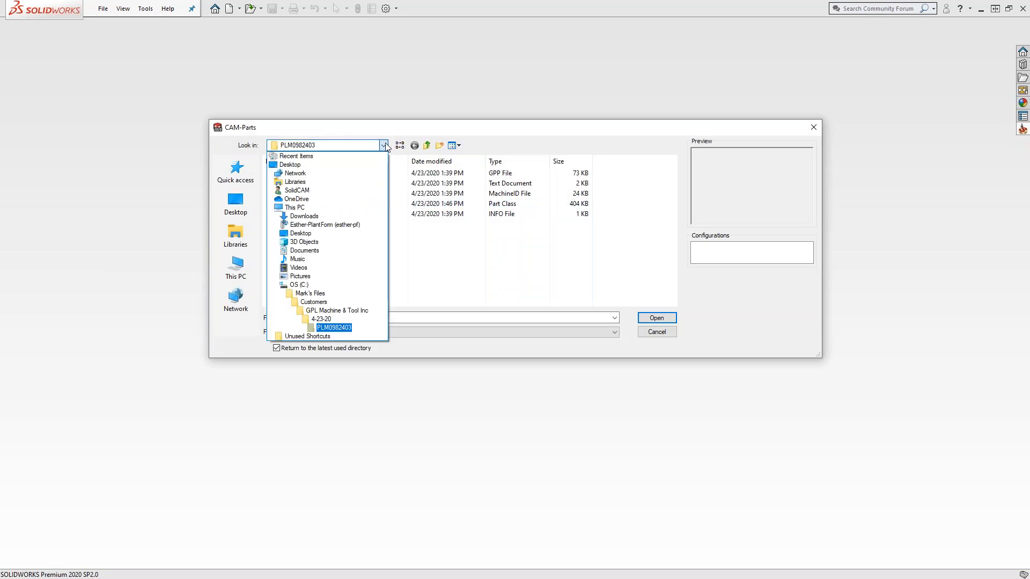
left_click(323, 302)
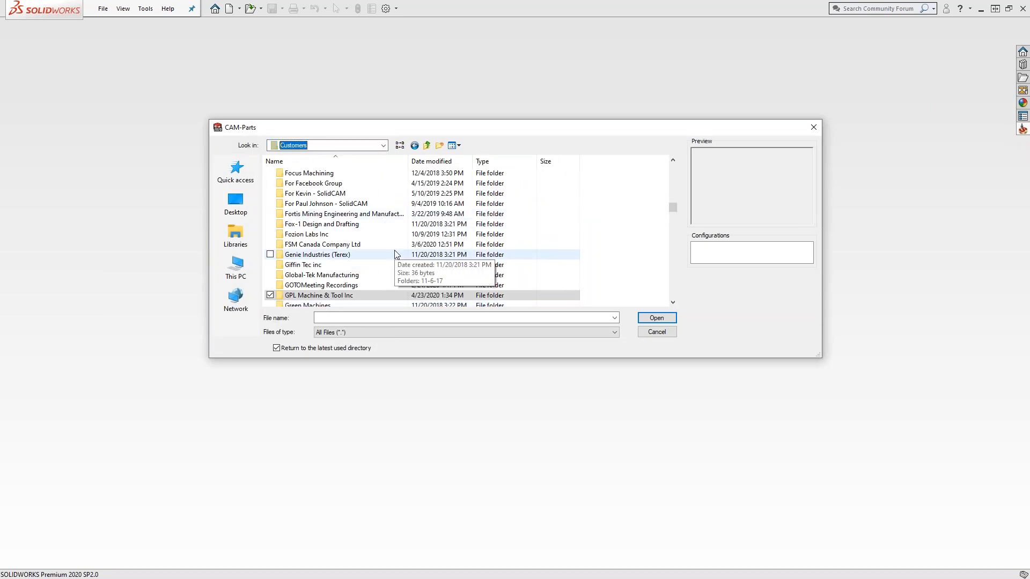
scroll(396, 254, "up", 4)
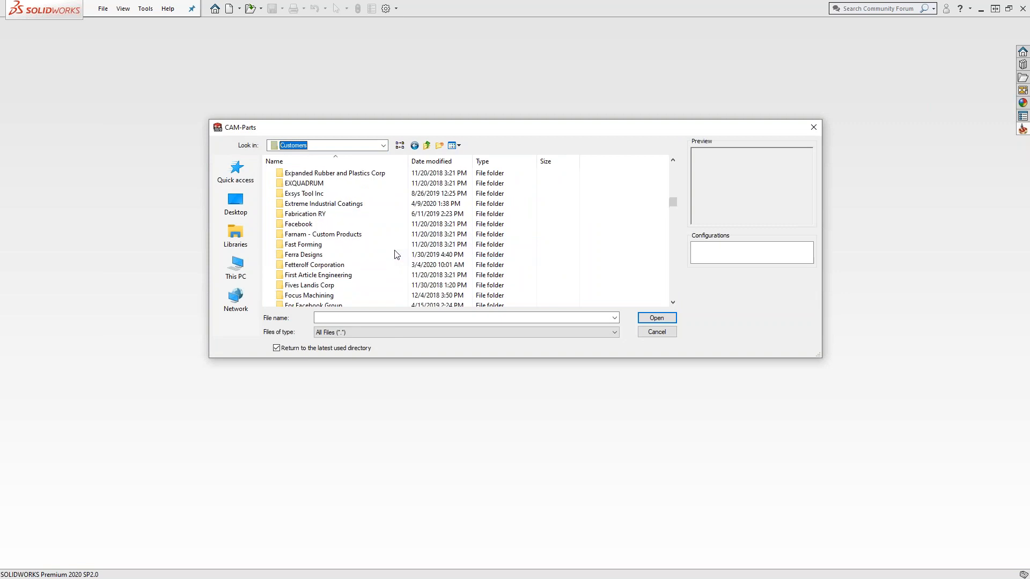
scroll(396, 254, "up", 6)
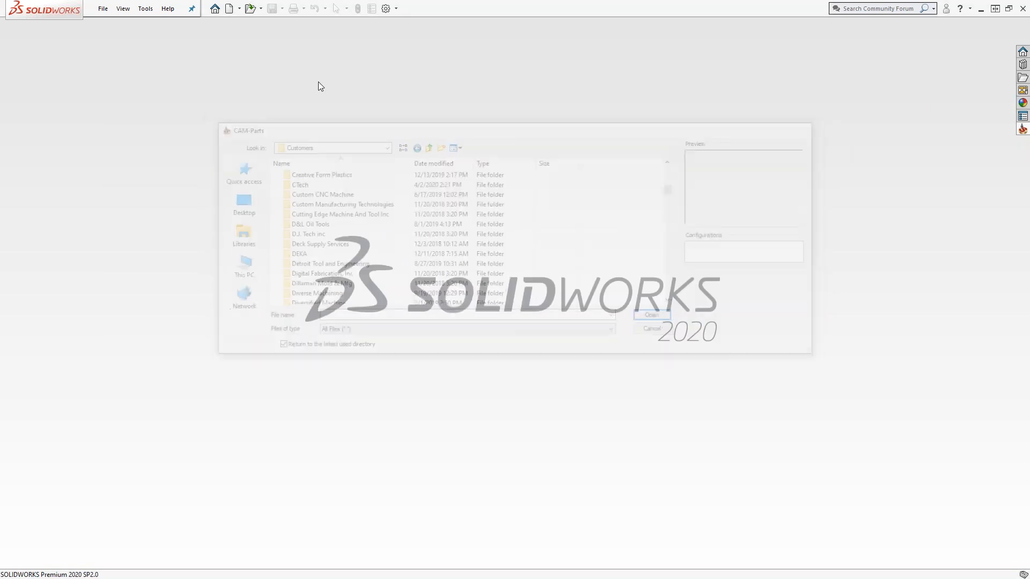
Step: Start opening an existing CAM-Part and browse to the Training Materials folder
left_click(145, 8)
mouse_move(171, 54)
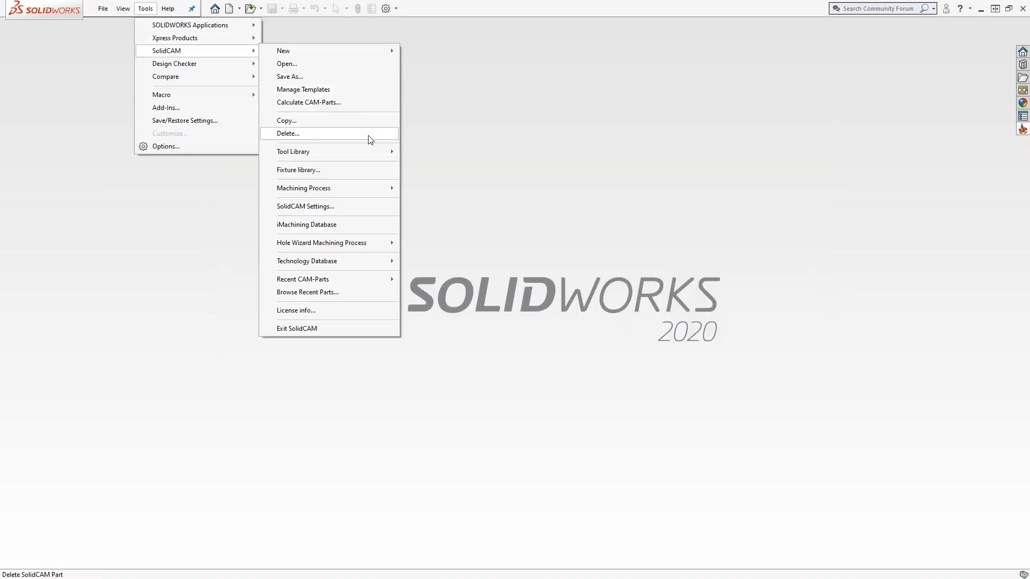
left_click(305, 64)
left_click(383, 145)
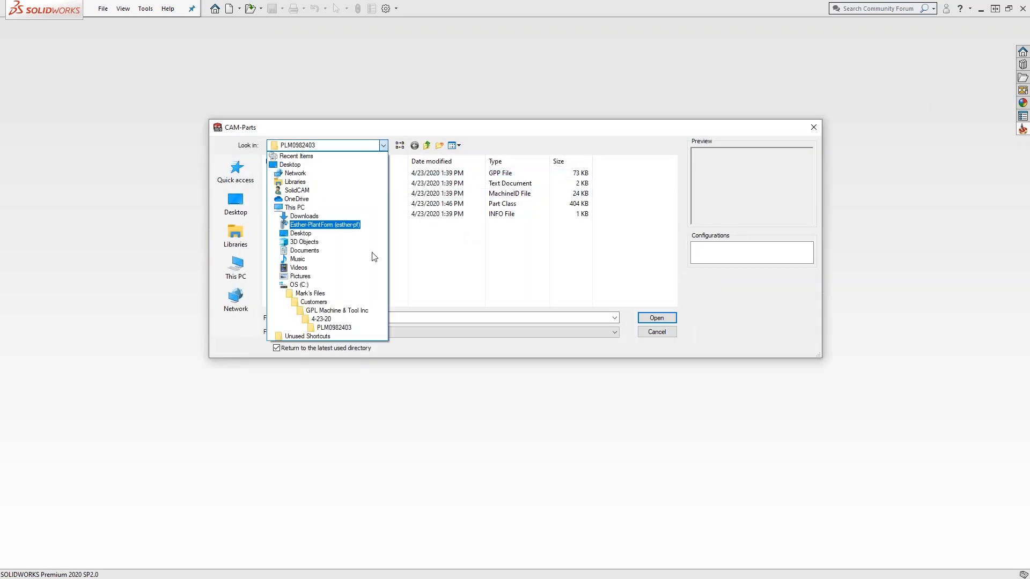
left_click(310, 293)
double_click(314, 276)
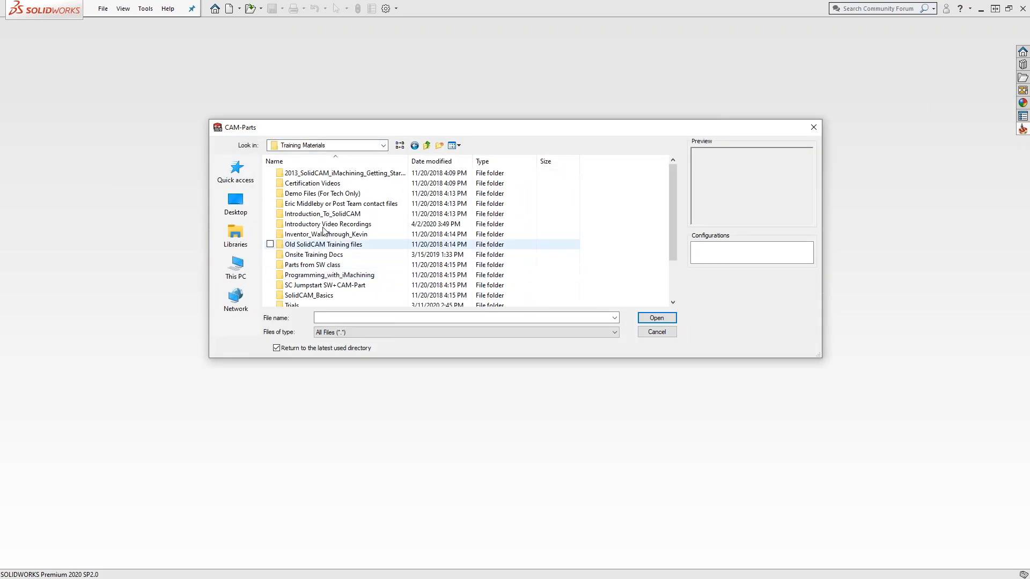
Step: Open the CAM-Part SENSOR HOUSING - DEMO - MP from the 2.5D folder of the SolidCAM files in Demo Files (For Tech Only)
double_click(316, 194)
double_click(309, 173)
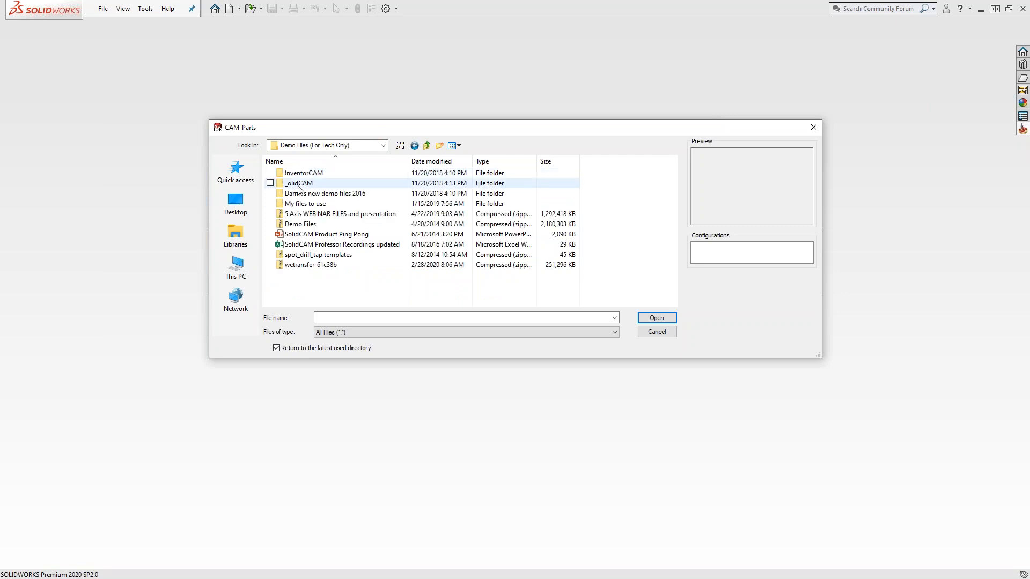
double_click(302, 204)
double_click(294, 182)
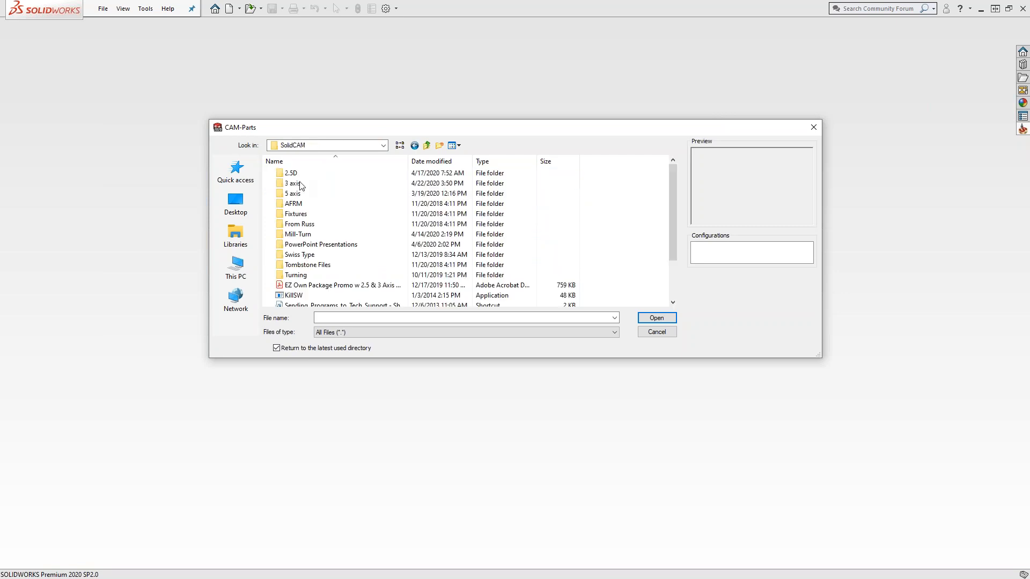
double_click(292, 174)
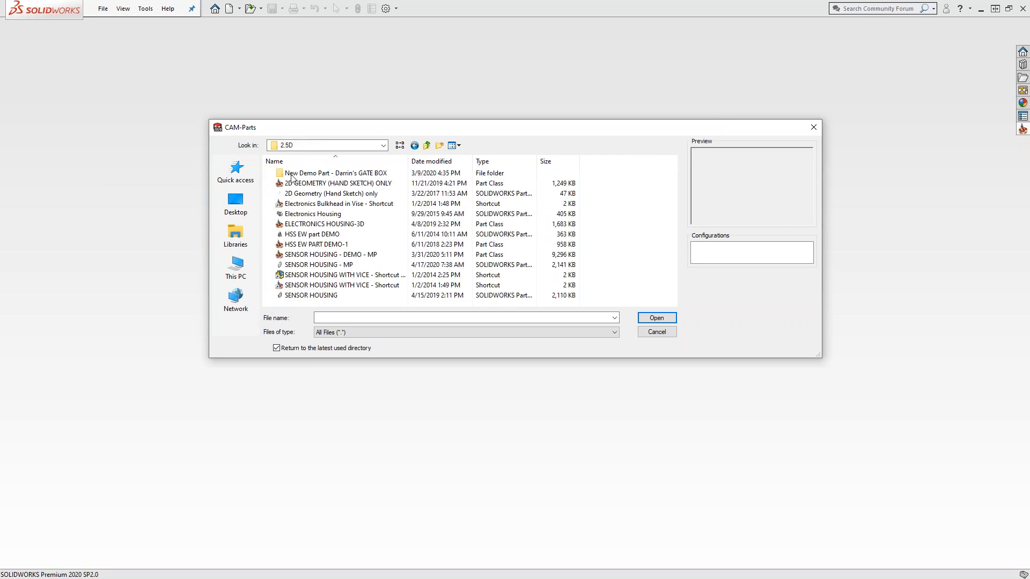
left_click(365, 254)
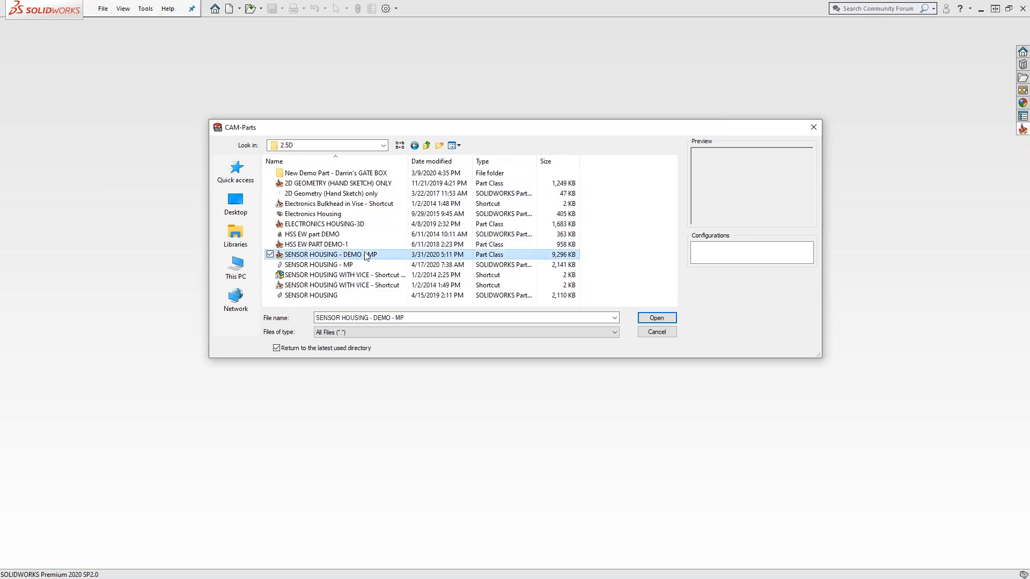
left_click(665, 318)
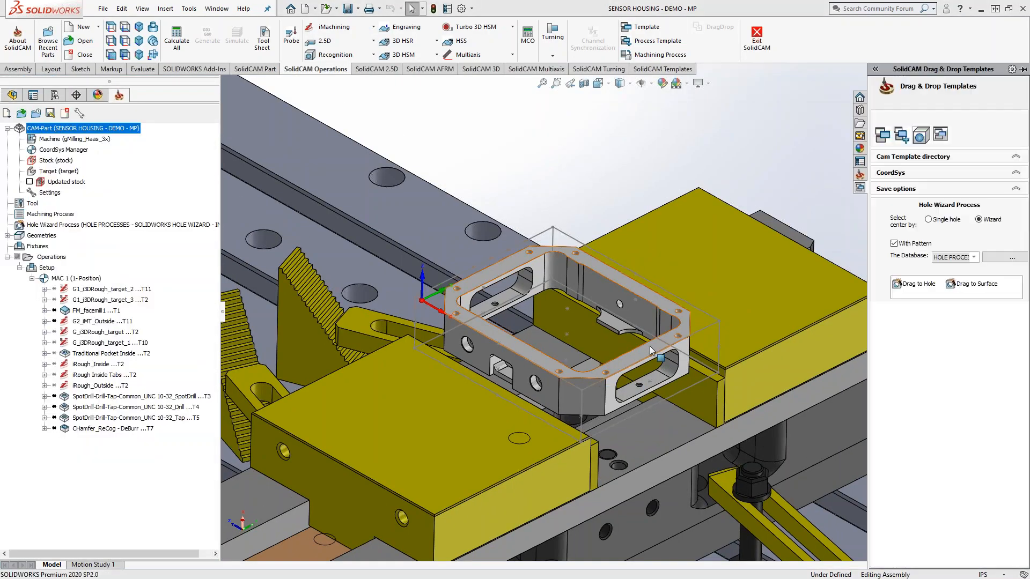
Step: Add a Profile milling operation to the Setup and start a new geometry for it
scroll(615, 412, "down", 6)
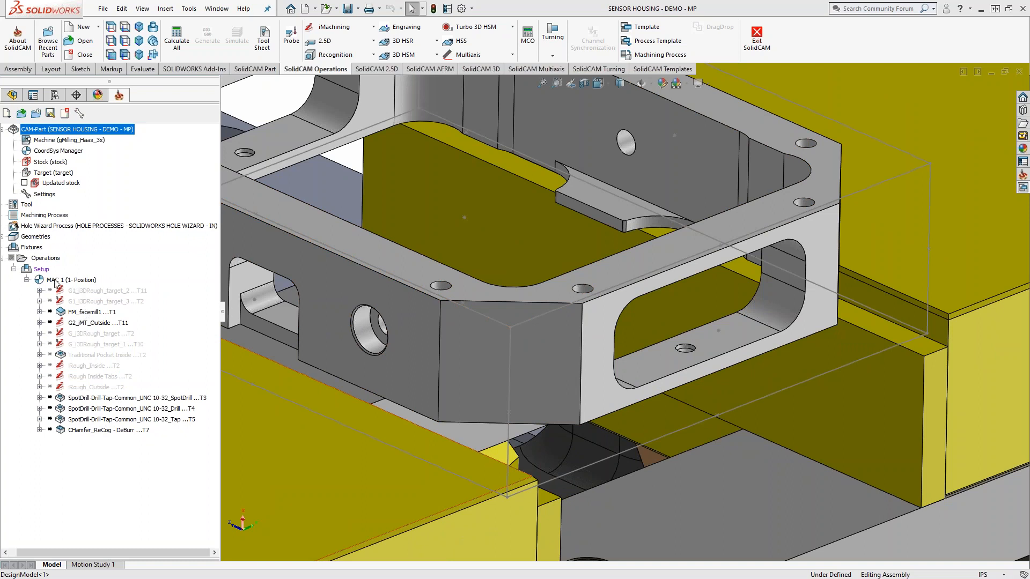
right_click(41, 269)
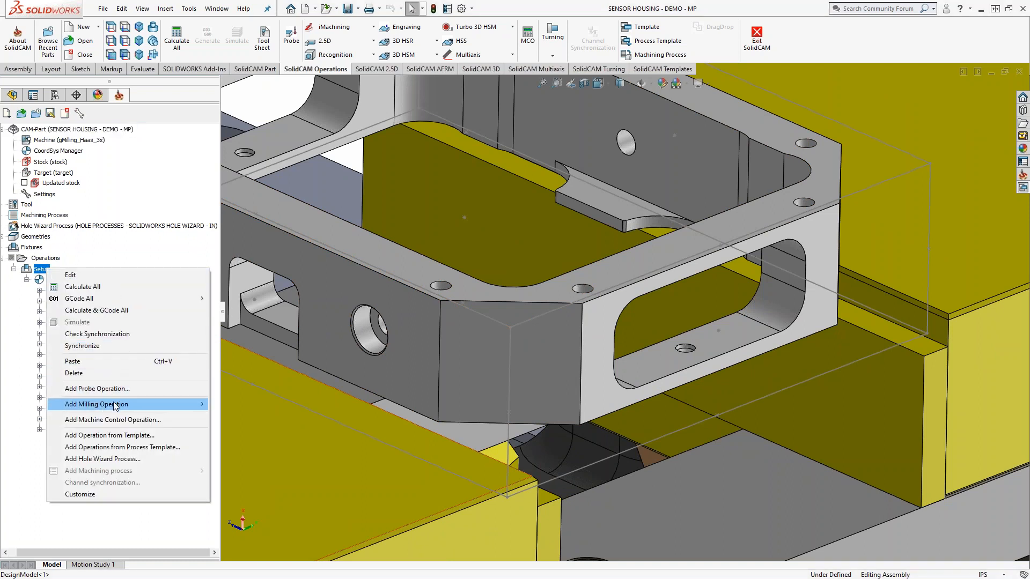
mouse_move(119, 410)
left_click(247, 174)
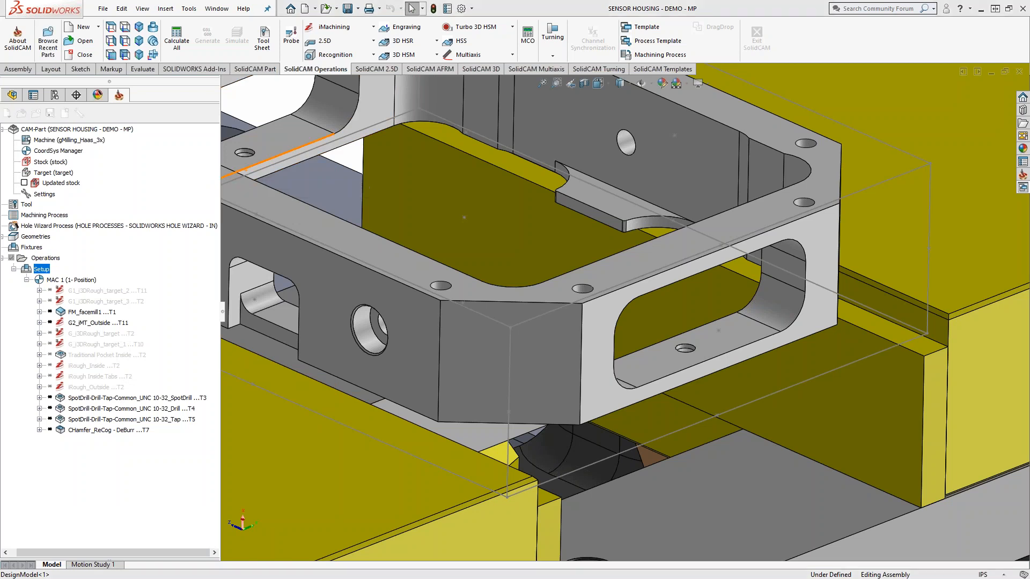
left_click(213, 176)
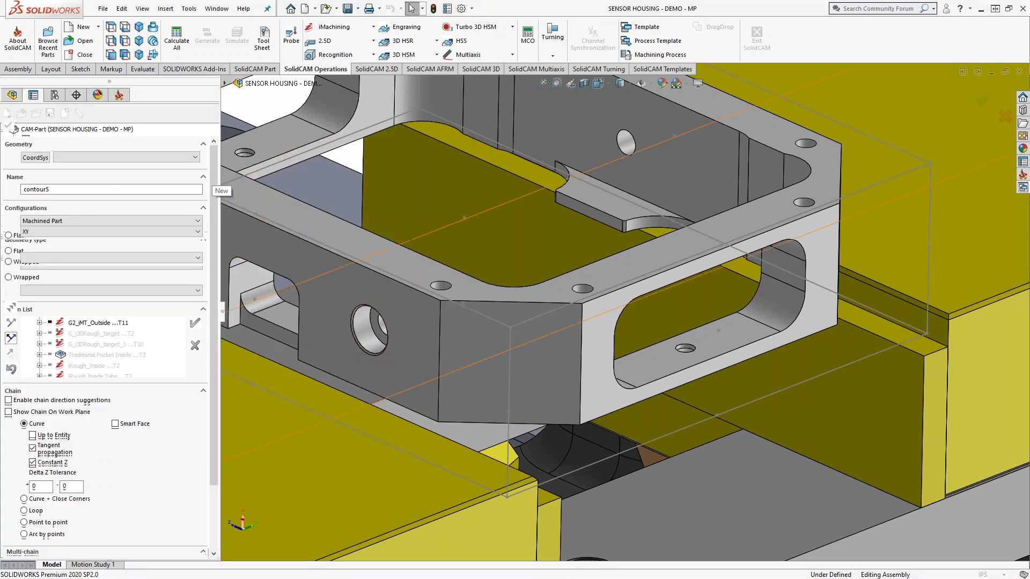
Step: Define the profile geometry as a chain on the top edge of the housing's angled front corner face
left_click(556, 304)
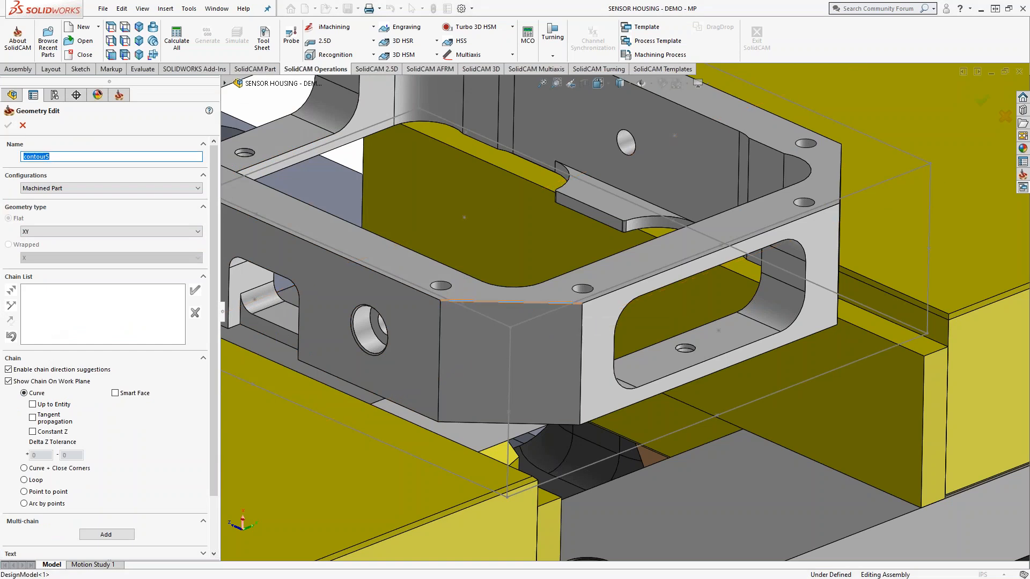
left_click(32, 432)
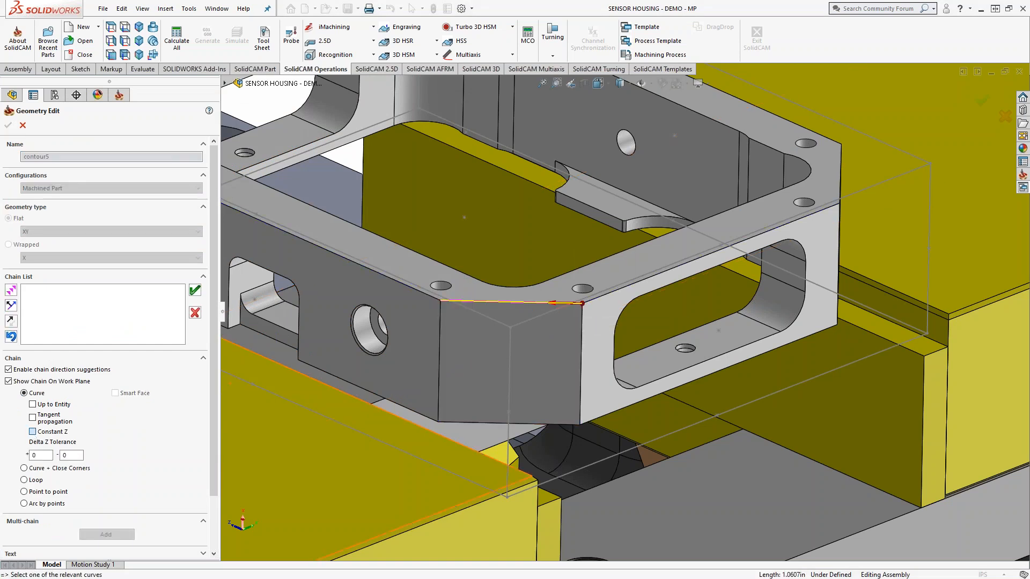
left_click(326, 250)
left_click(8, 125)
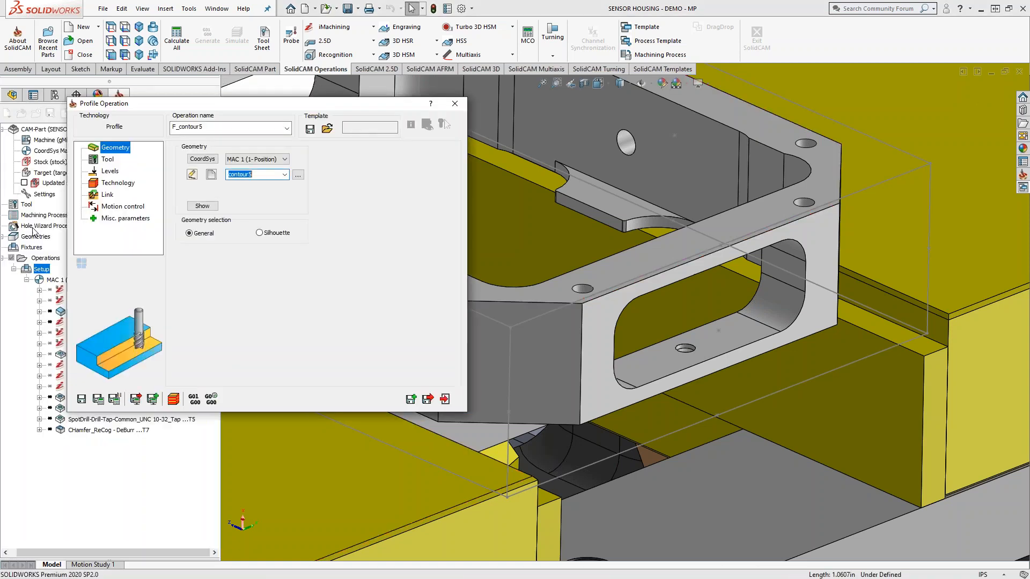
Step: Add a new end mill as tool 12 in the profile operation's tool selection
left_click(110, 160)
left_click(257, 314)
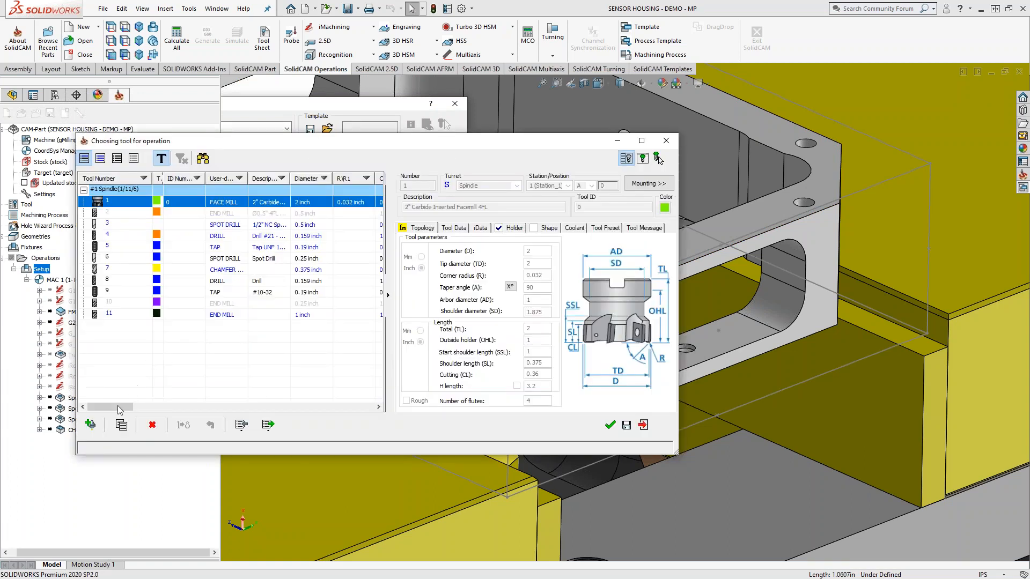
left_click(90, 424)
left_click(407, 213)
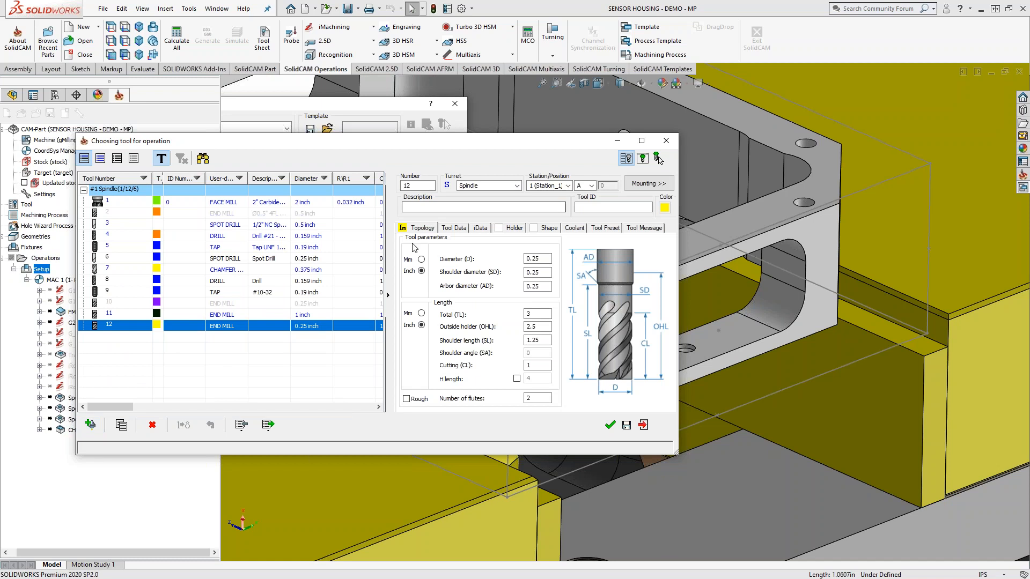
Step: Assign the global shape named Shape from the SC Live group to tool 12
left_click(548, 228)
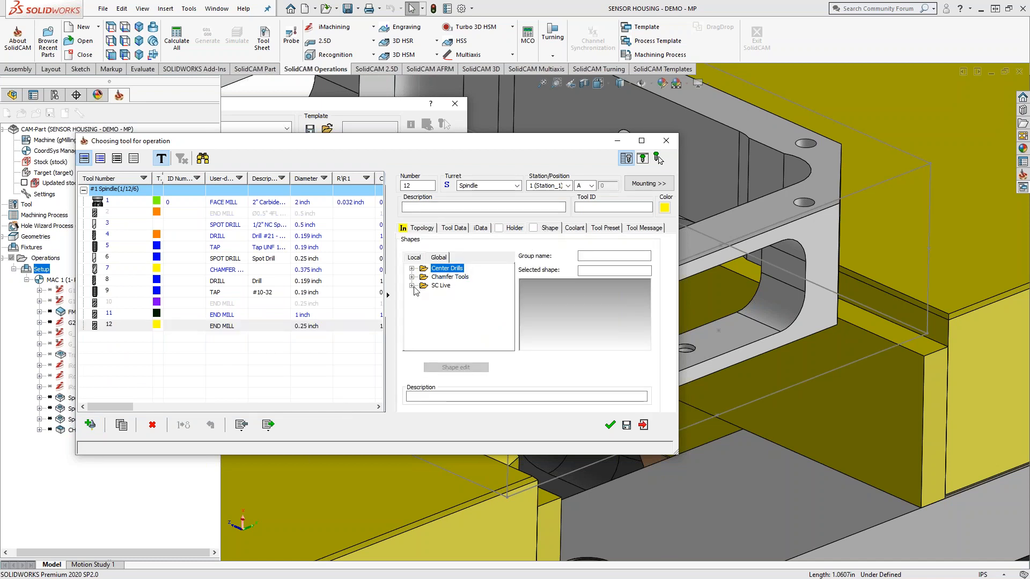
left_click(411, 285)
left_click(434, 295)
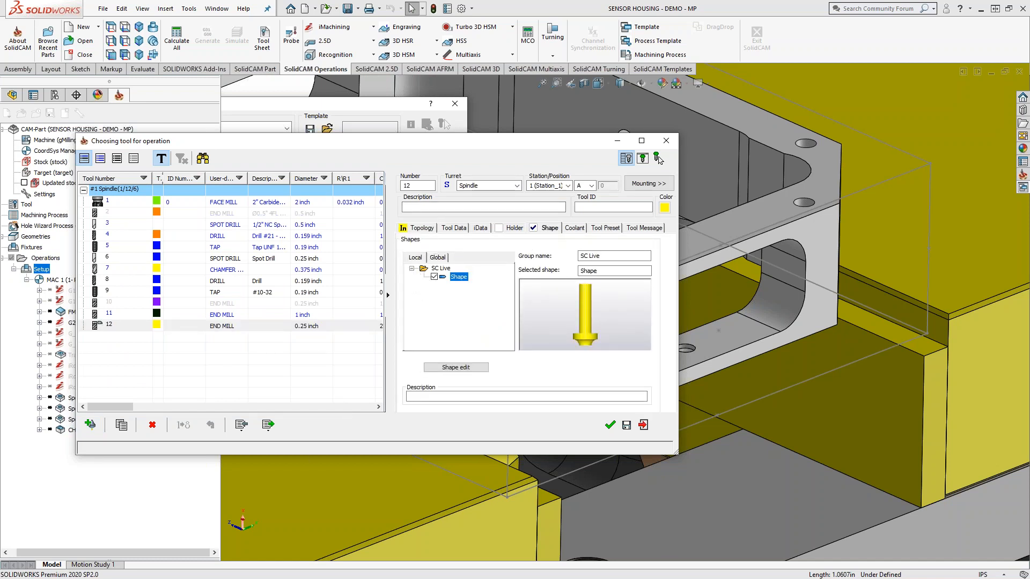
Step: Set tool 12's diameter to 1 inch and cutting length to 0.5 inch, check its picture, and select it for the operation
left_click(423, 228)
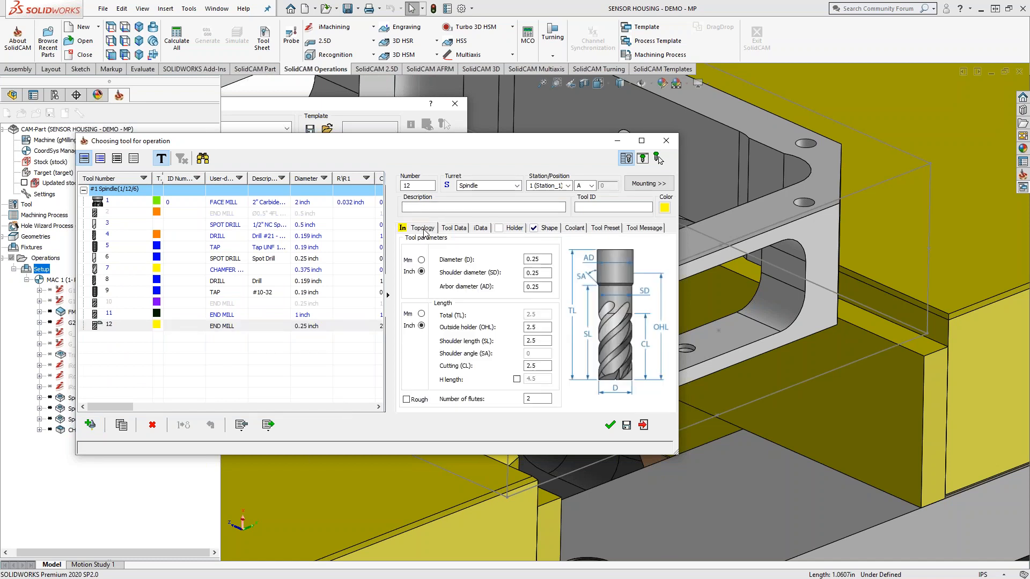
left_click(545, 261)
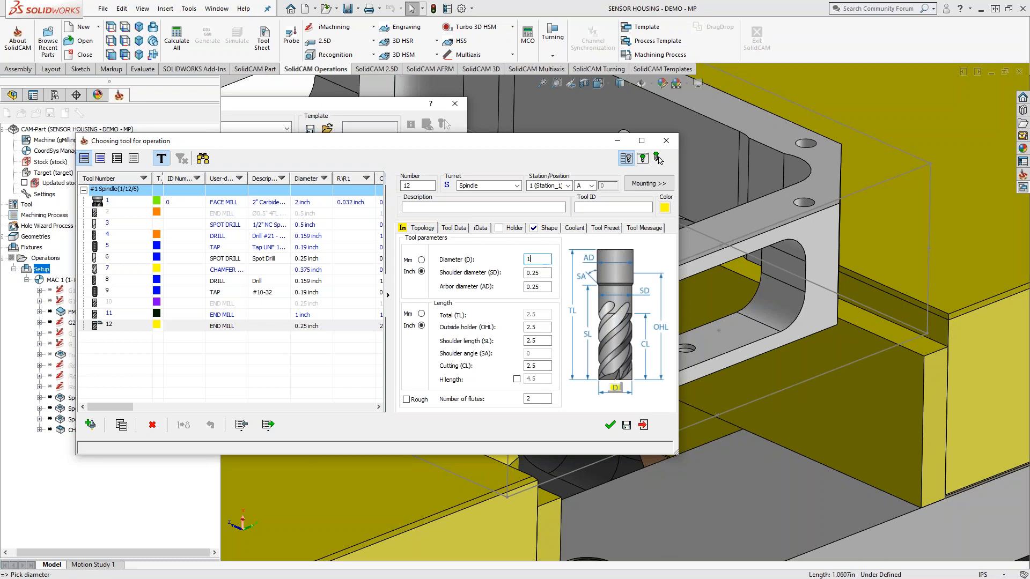
left_click(545, 367)
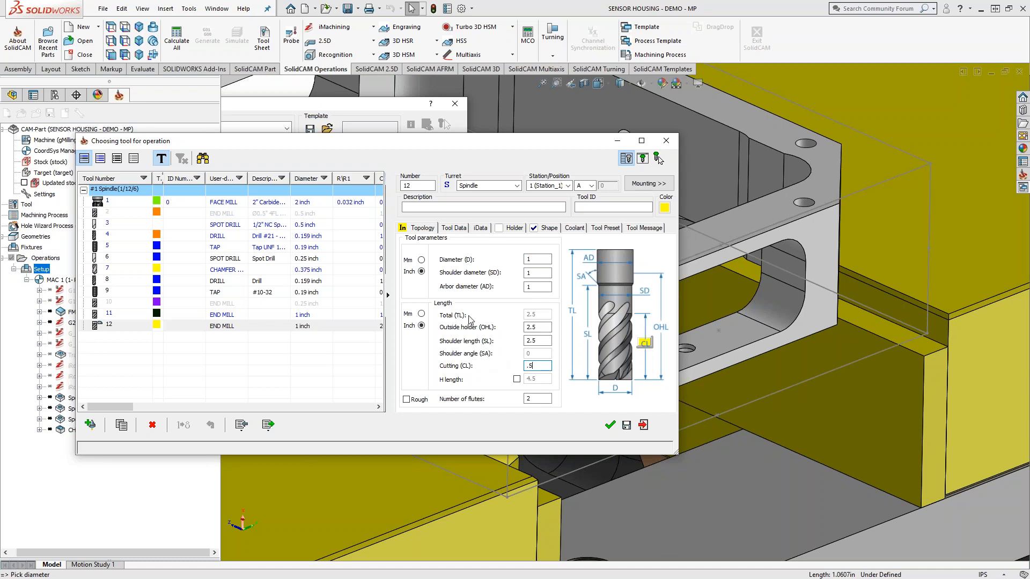
left_click(635, 182)
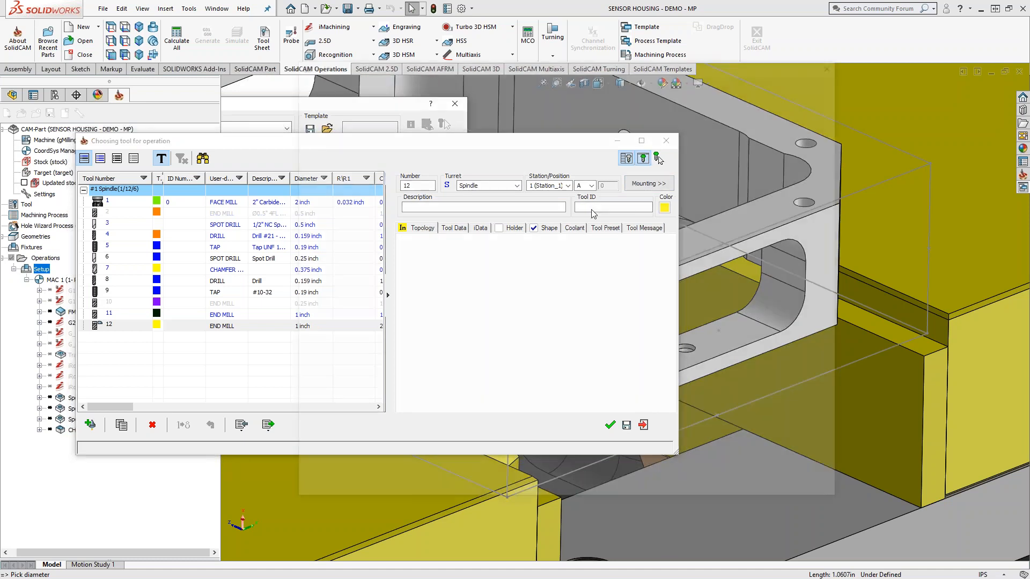
left_click(837, 63)
left_click(610, 425)
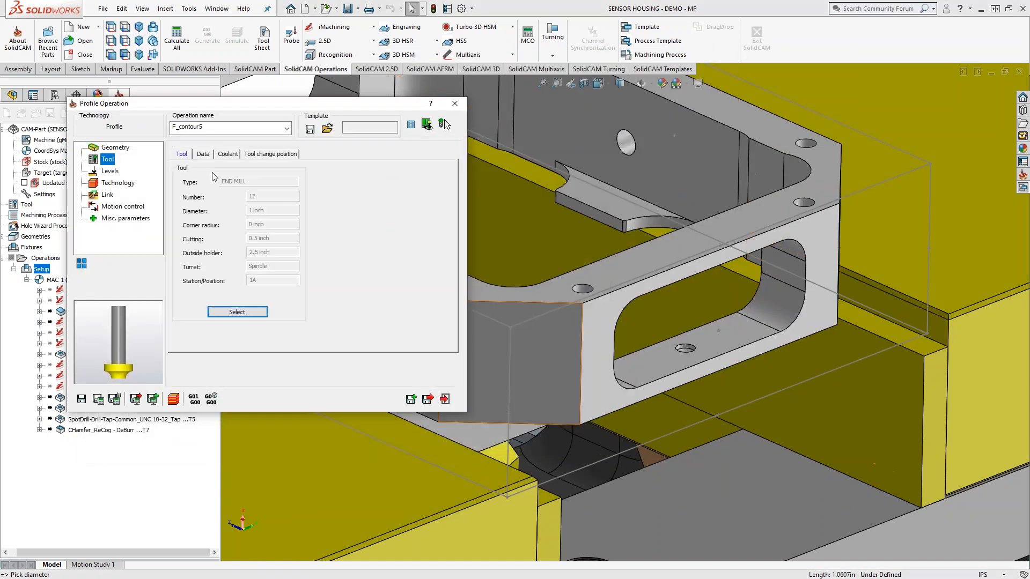
Step: Pick the operation's upper level on the housing's top face and set the profile depth to 0.25
left_click(110, 171)
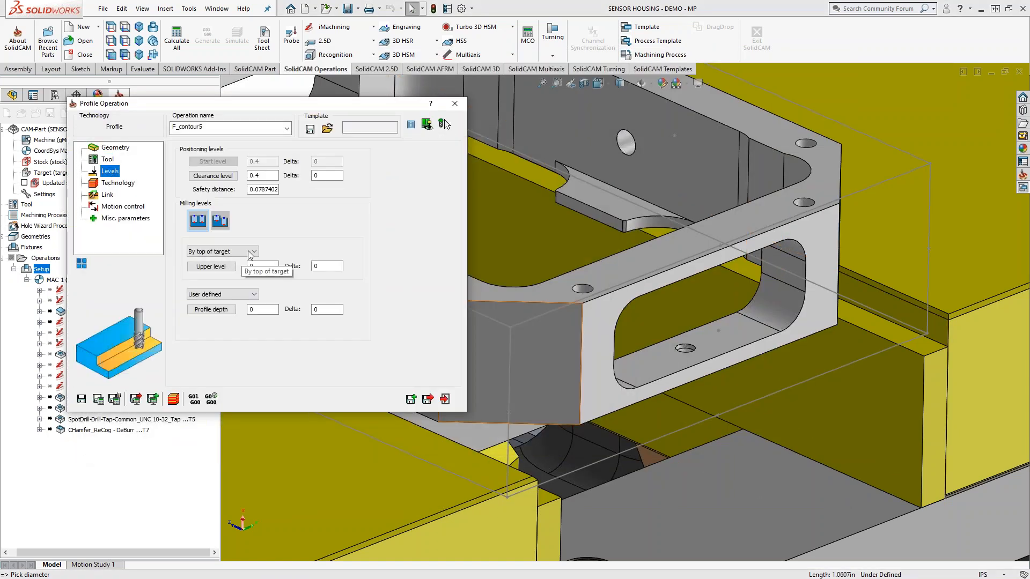
left_click(264, 266)
left_click(556, 290)
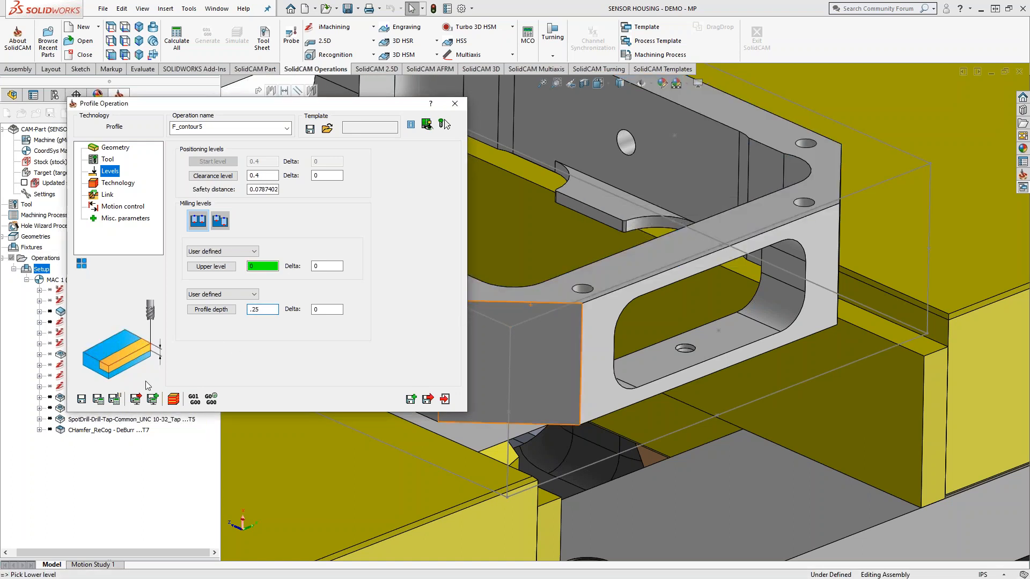
Step: Set the lead-in to Normal with a length of 0.6, then save and calculate the profile operation
left_click(115, 183)
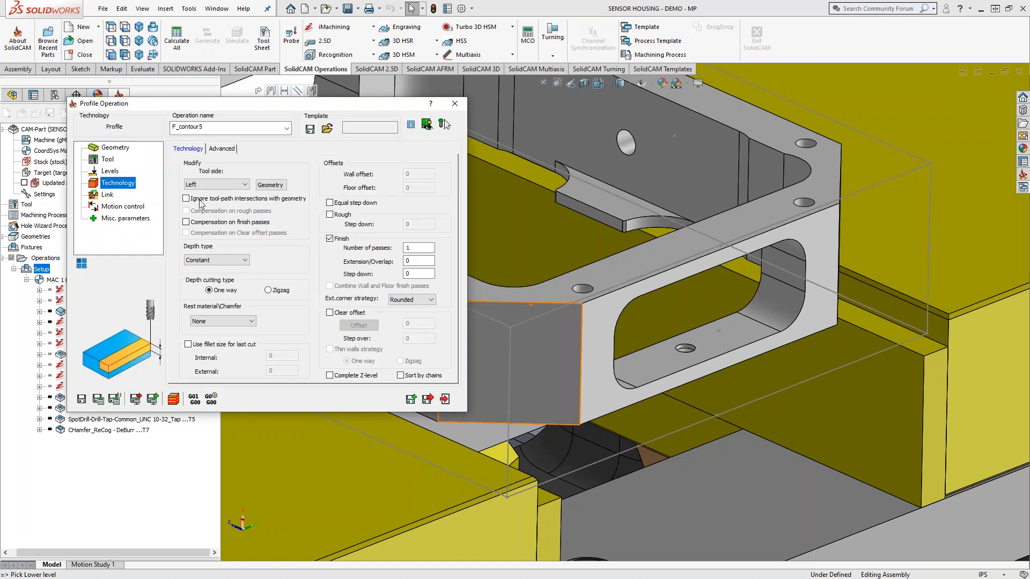
left_click(107, 194)
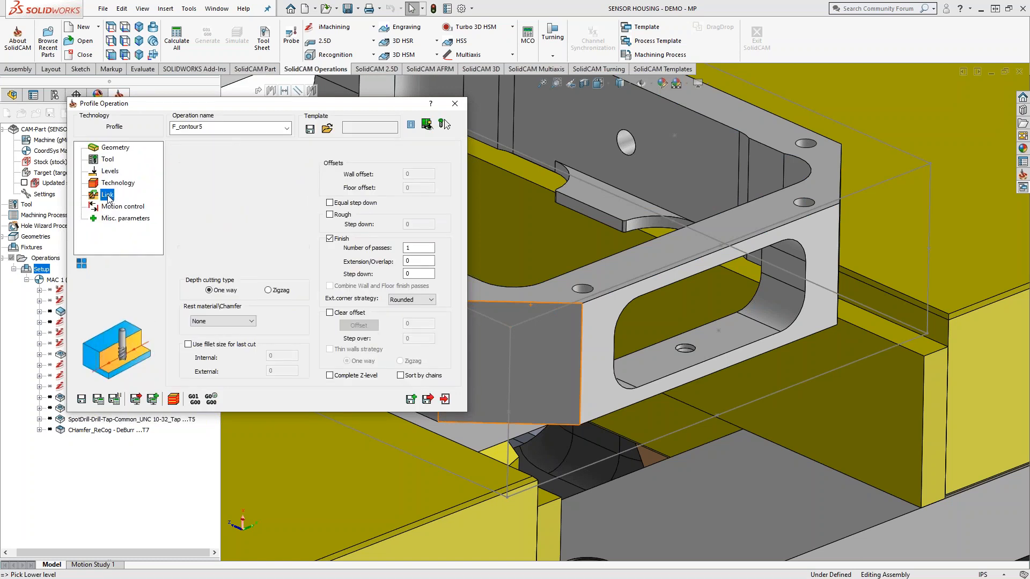
left_click(261, 236)
left_click(226, 246)
left_click(258, 280)
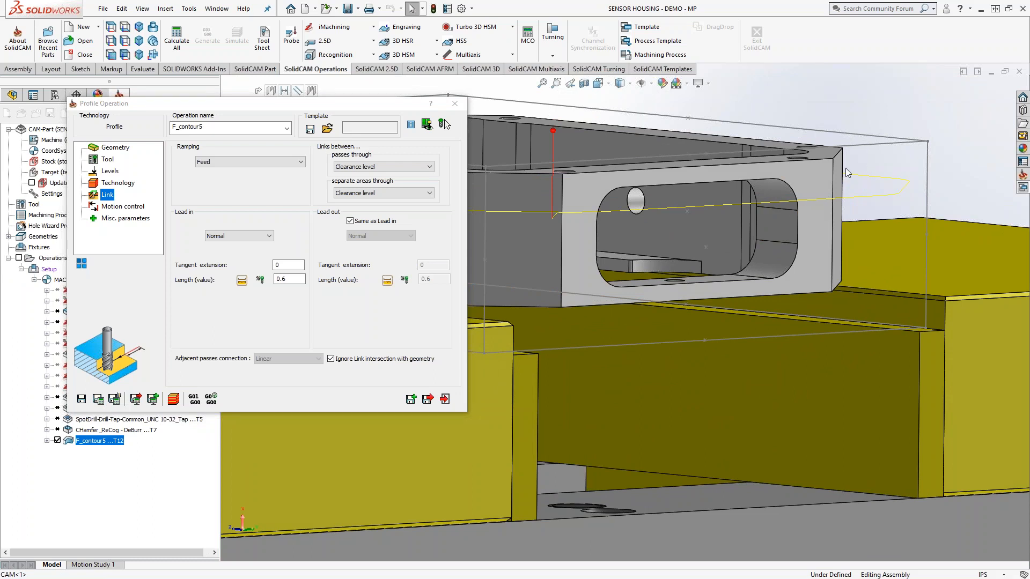
Step: Start the Host CAD simulation of the profile operation and look at the shaped tool square to the housing's side face
left_click(174, 399)
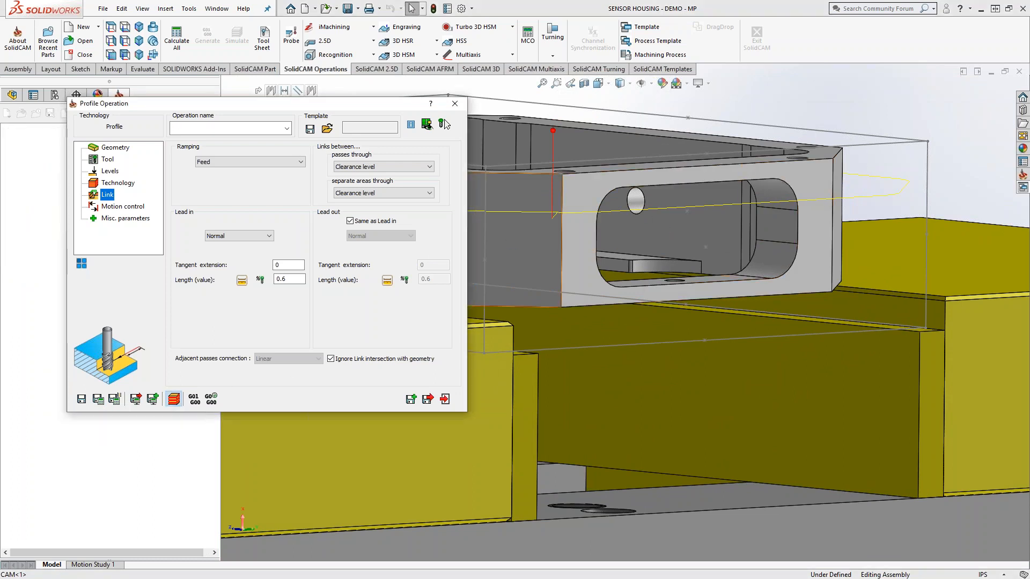
left_click(230, 526)
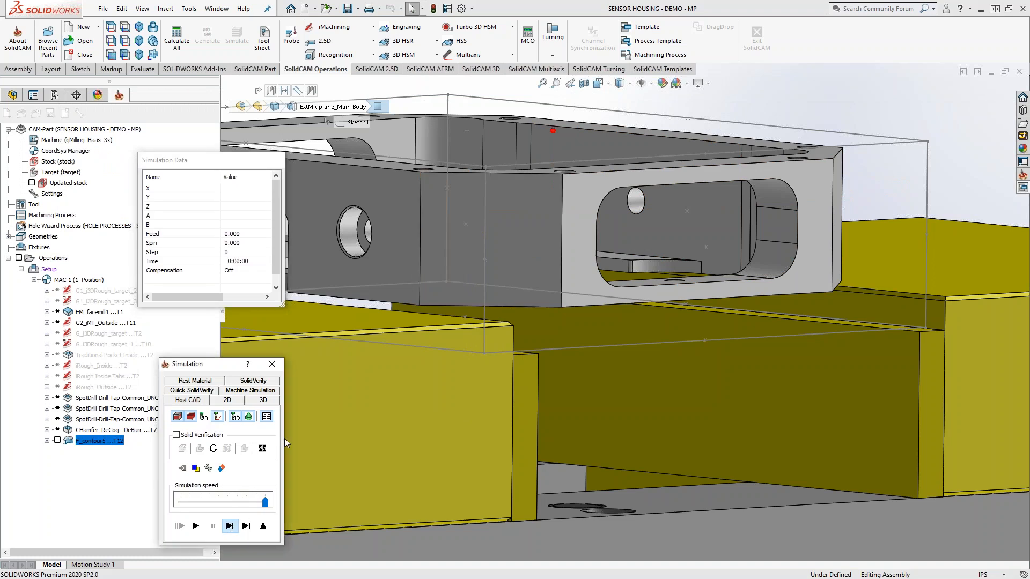
right_click(395, 211)
left_click(469, 191)
scroll(681, 332, "down", 1)
scroll(681, 336, "down", 6)
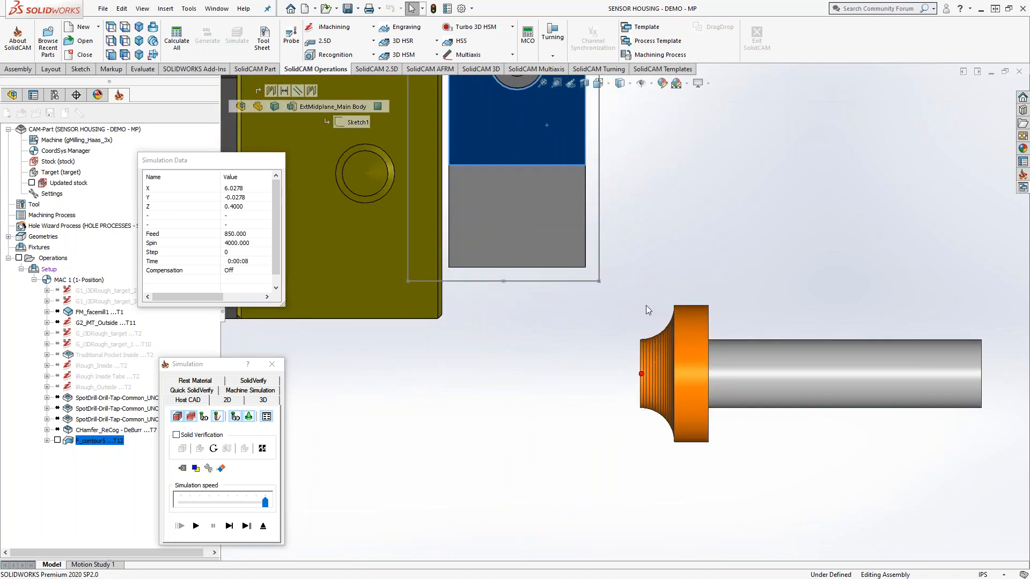
Step: Step the simulation through the approach and cut to examine how the shaped tool meets the housing's corner edge
left_click(230, 525)
left_click(230, 525)
left_click(229, 526)
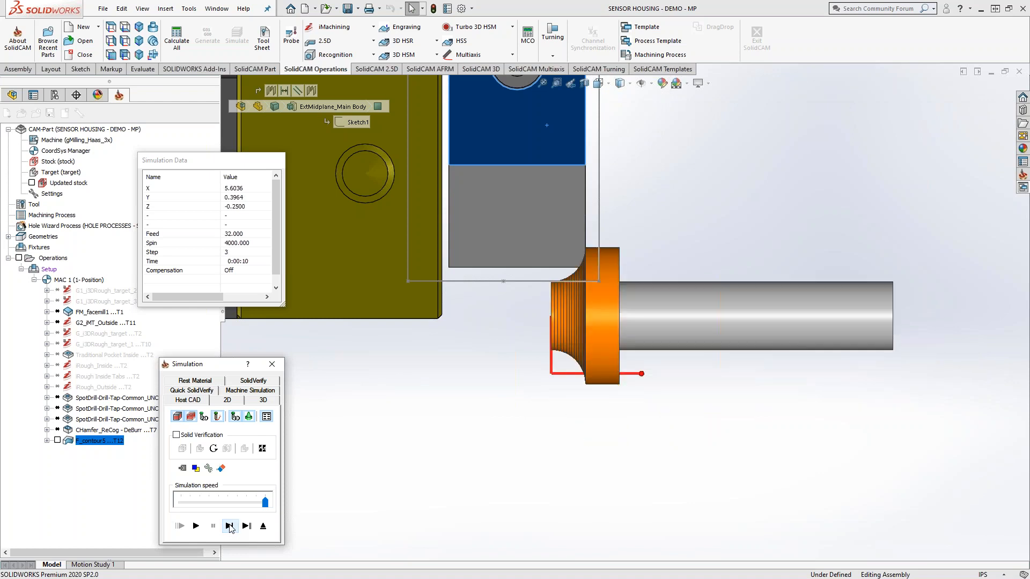
left_click(229, 525)
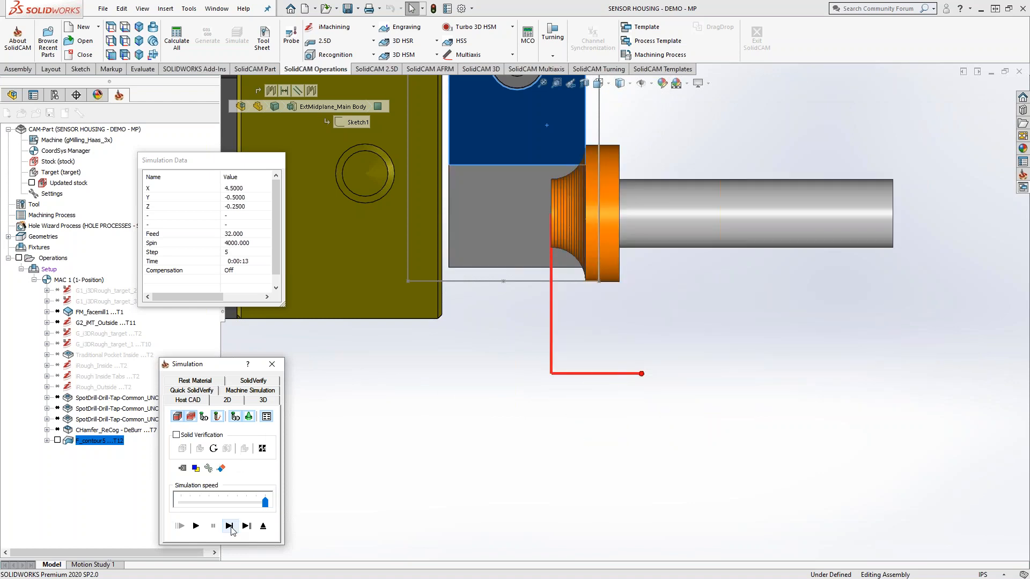
scroll(535, 295, "up", 8)
middle_click_drag(535, 295, 556, 299)
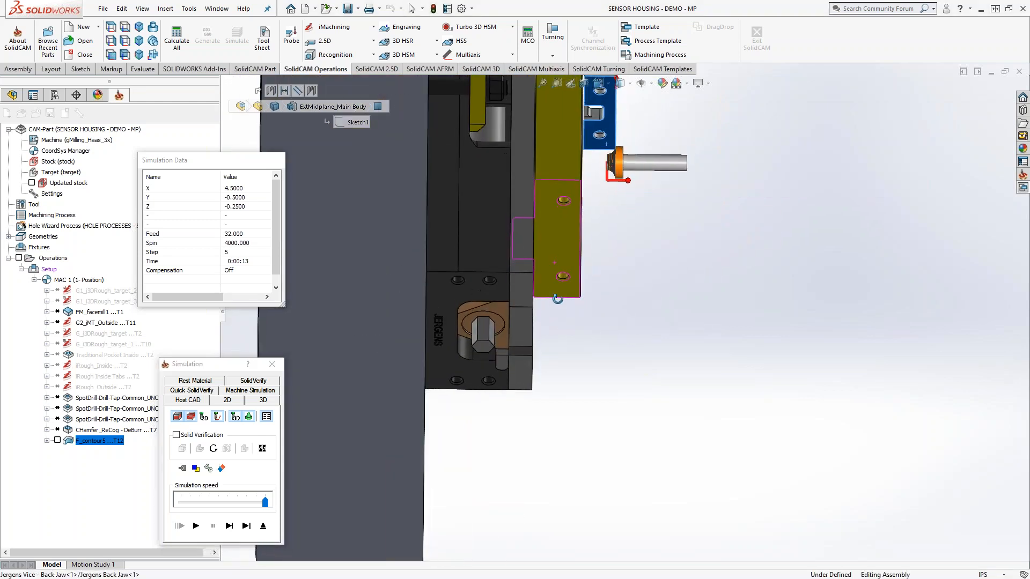
Step: Advance the simulation by one step and examine, square to the housing's side face, how the shaped tool meets the lower corner edge
left_click(229, 526)
middle_click_drag(594, 292, 644, 305)
scroll(652, 230, "down", 11)
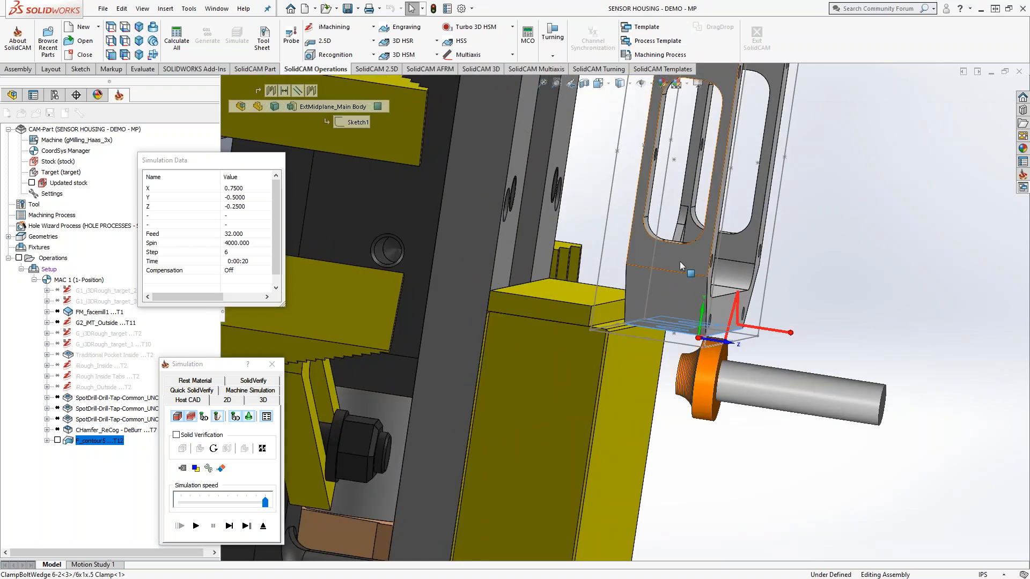
right_click(680, 266)
left_click(757, 235)
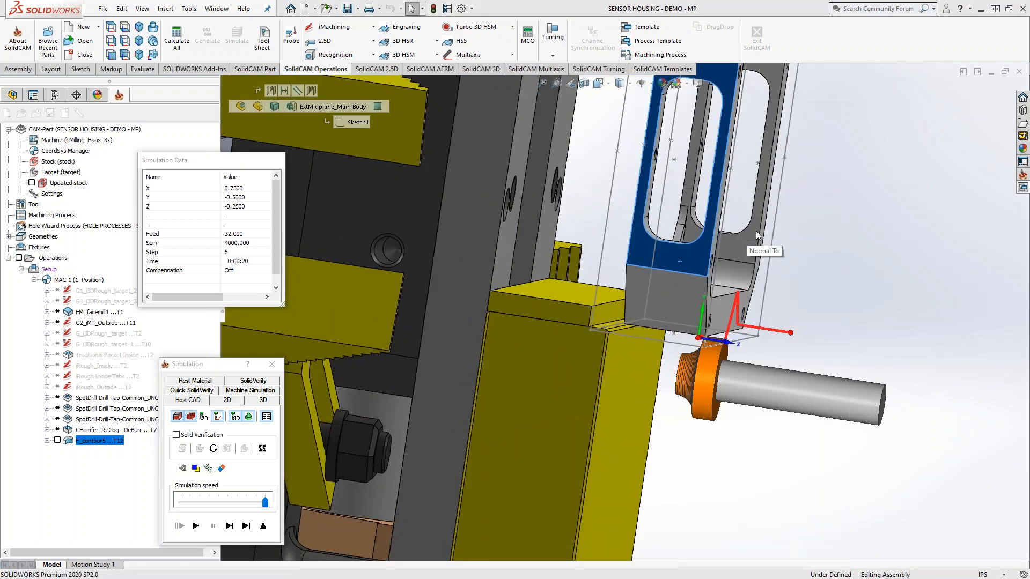
scroll(689, 327, "down", 10)
scroll(689, 328, "down", 2)
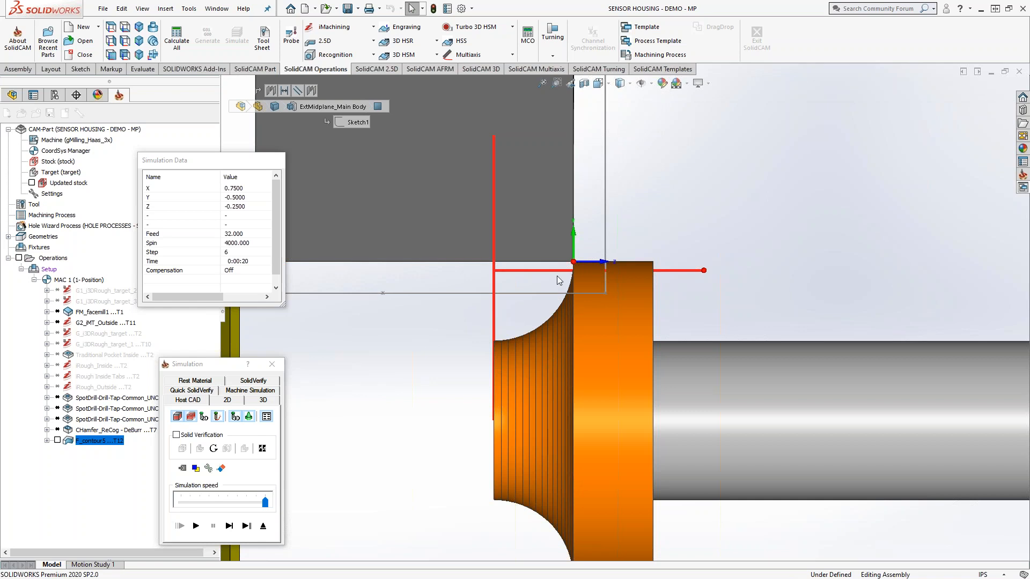
left_click(261, 523)
Step: Set the diameter of end mill tool 12 to 0.5 inch in the profile operation
left_click(118, 183)
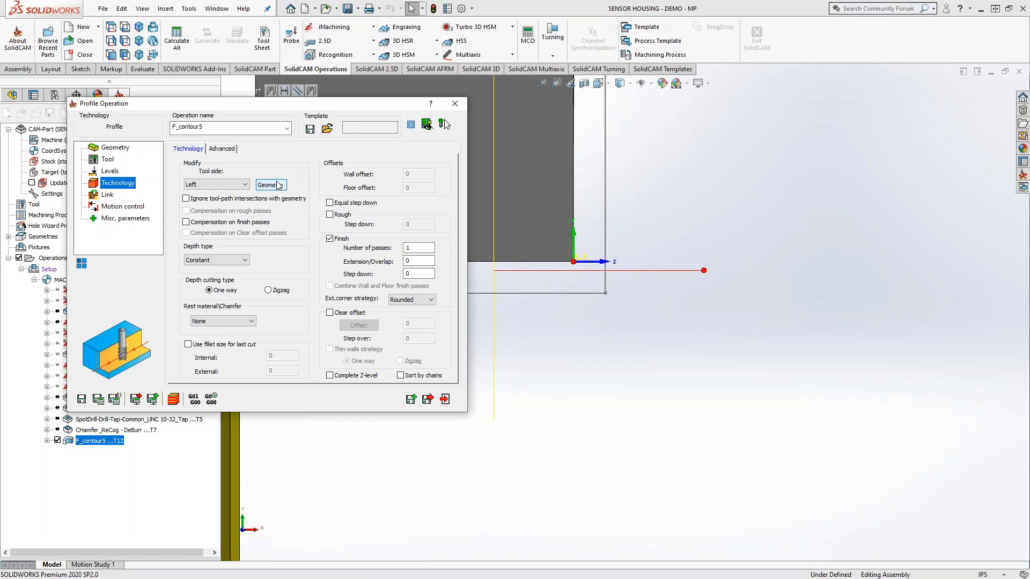
left_click(107, 159)
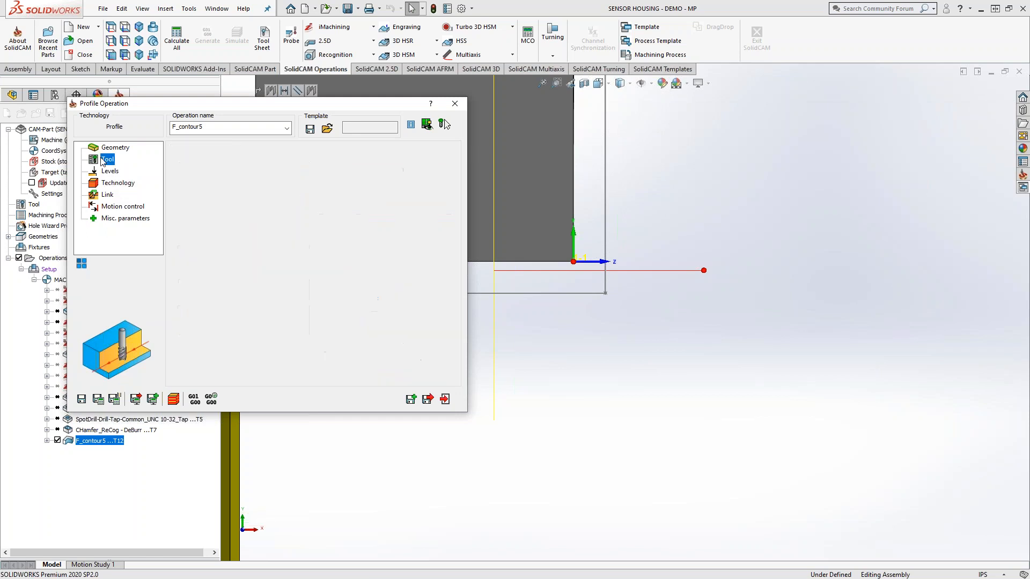
left_click(246, 312)
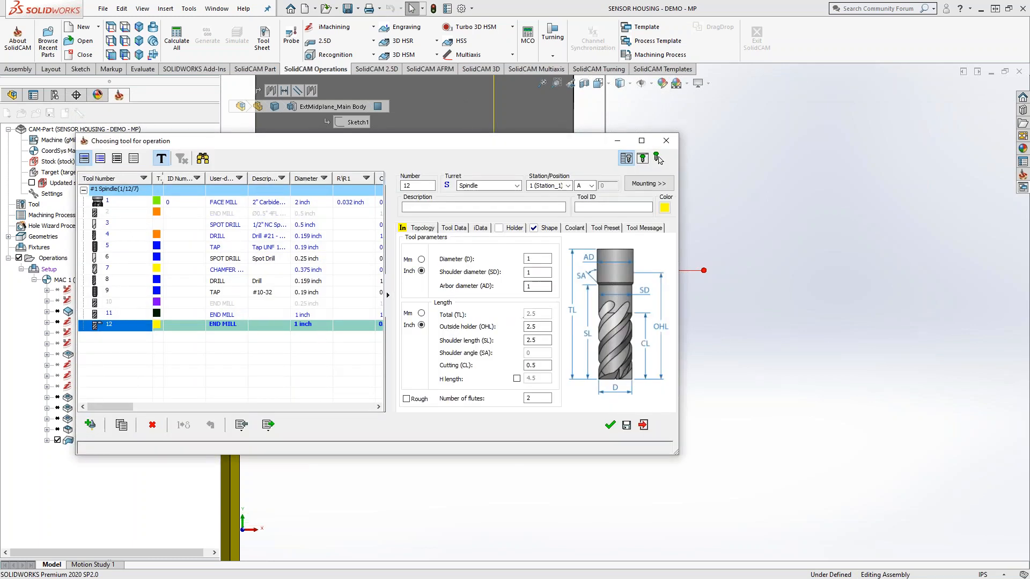
left_click(482, 261)
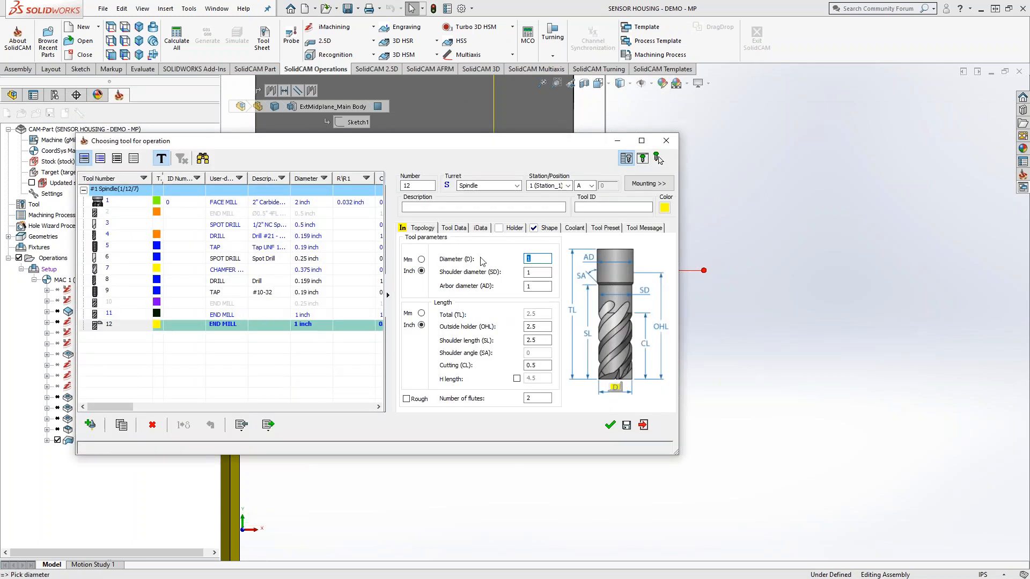
type(".5")
key("Tab")
key("Tab")
left_click(609, 425)
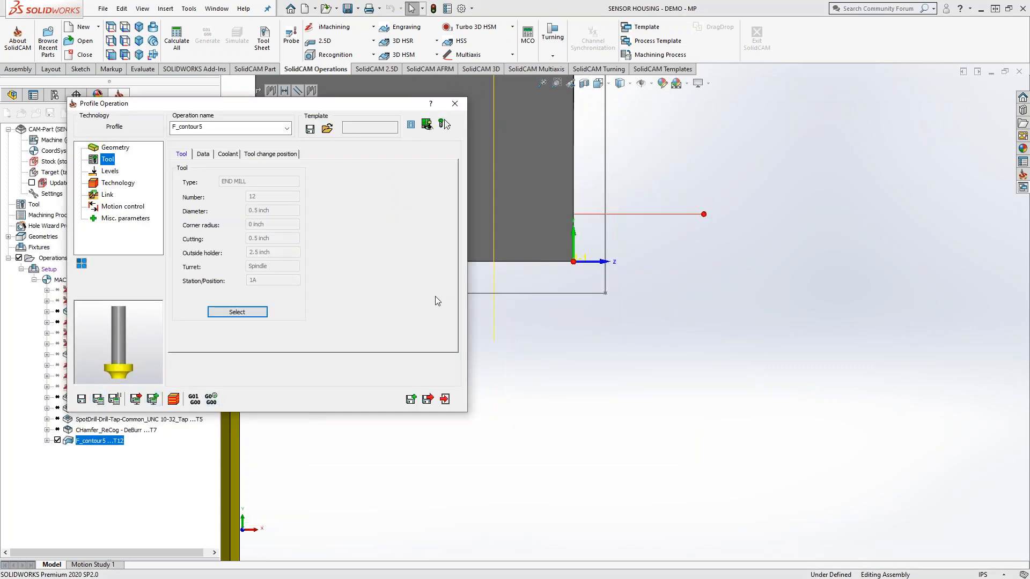
Step: Simulate the profile operation step by step to examine where the 0.5 inch diameter setting positions the shaped tool against the housing
left_click(173, 399)
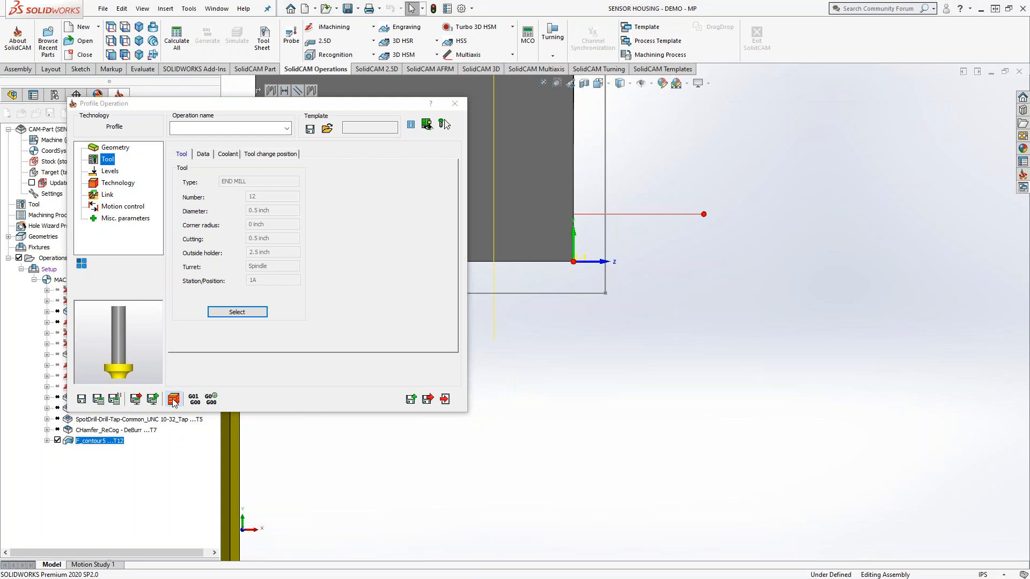
left_click(229, 525)
left_click(229, 525)
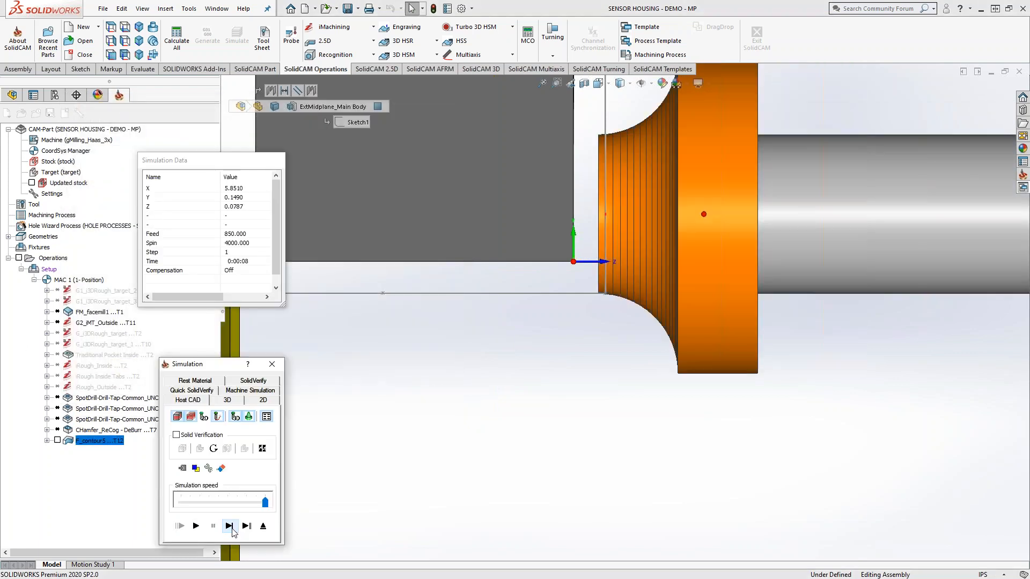
left_click(229, 526)
left_click(229, 526)
left_click(229, 525)
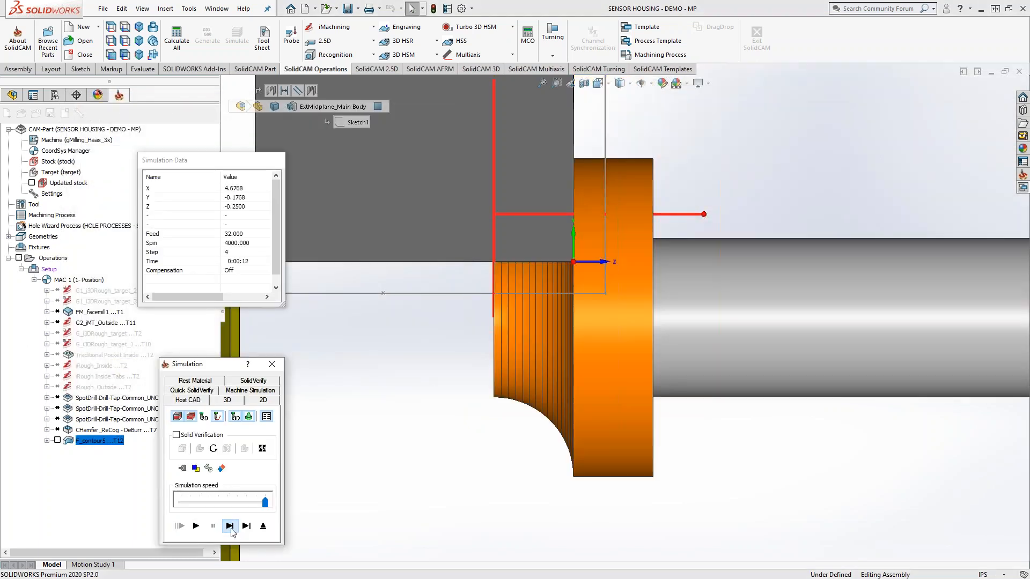
left_click(229, 525)
left_click(229, 525)
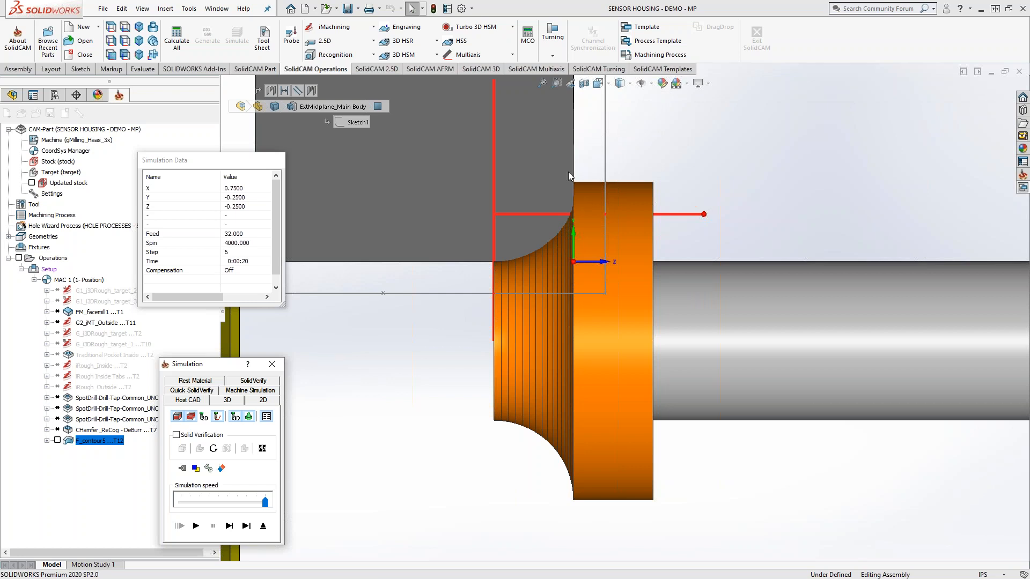
left_click(263, 525)
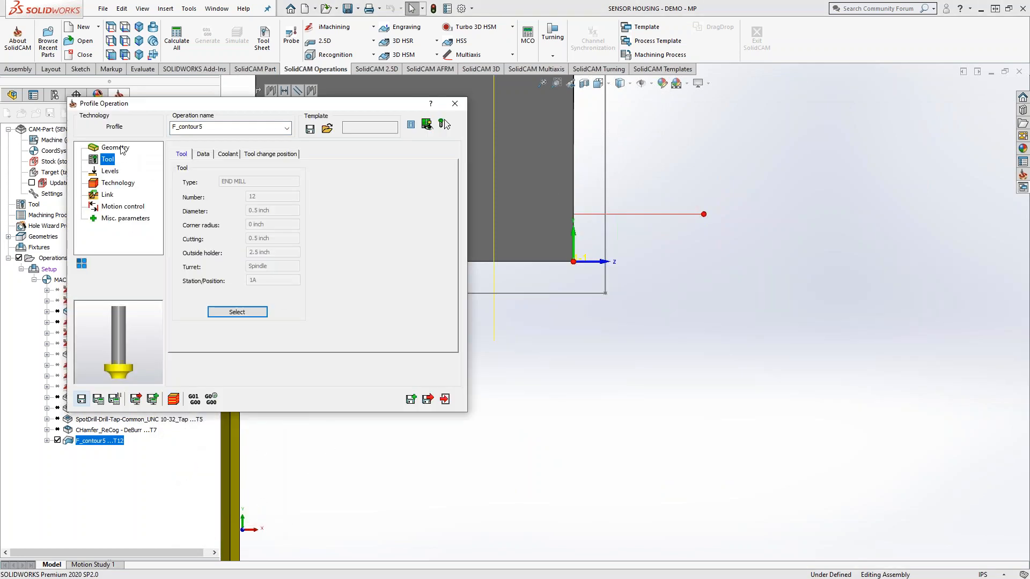
Step: Set the diameter of end mill tool 12 back to 1 inch
left_click(121, 148)
left_click(106, 160)
left_click(238, 313)
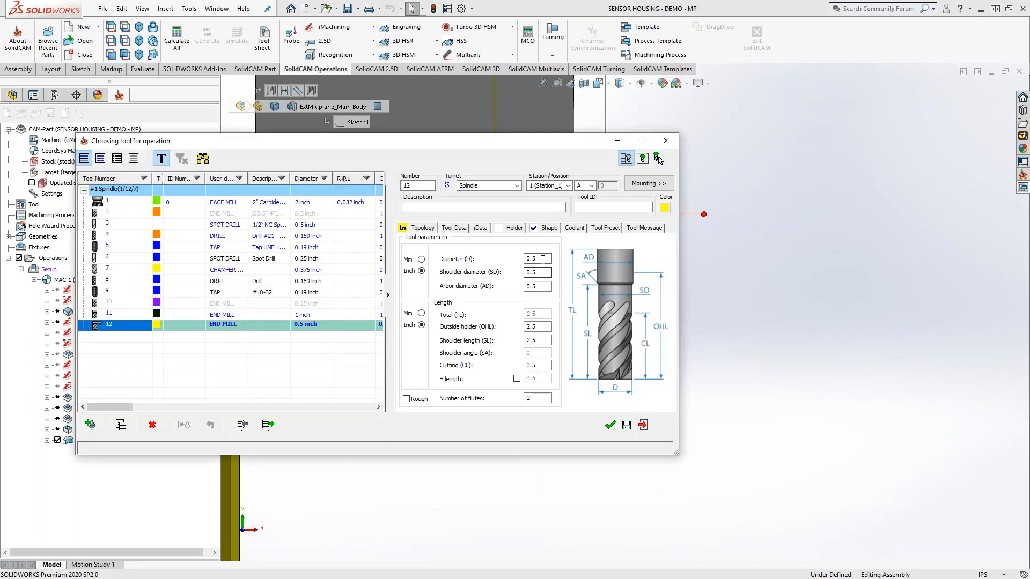
left_click(545, 258)
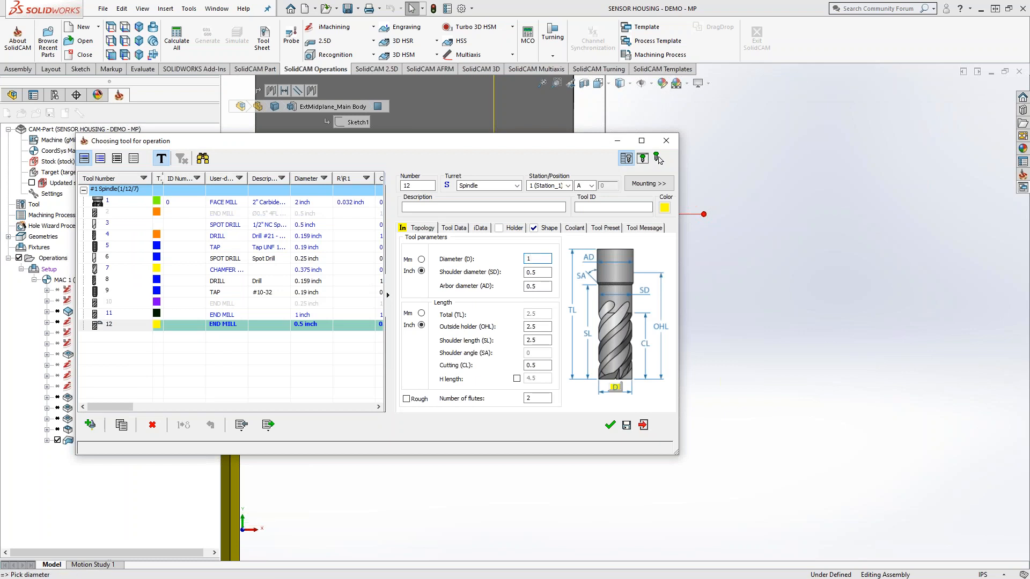
left_click(608, 424)
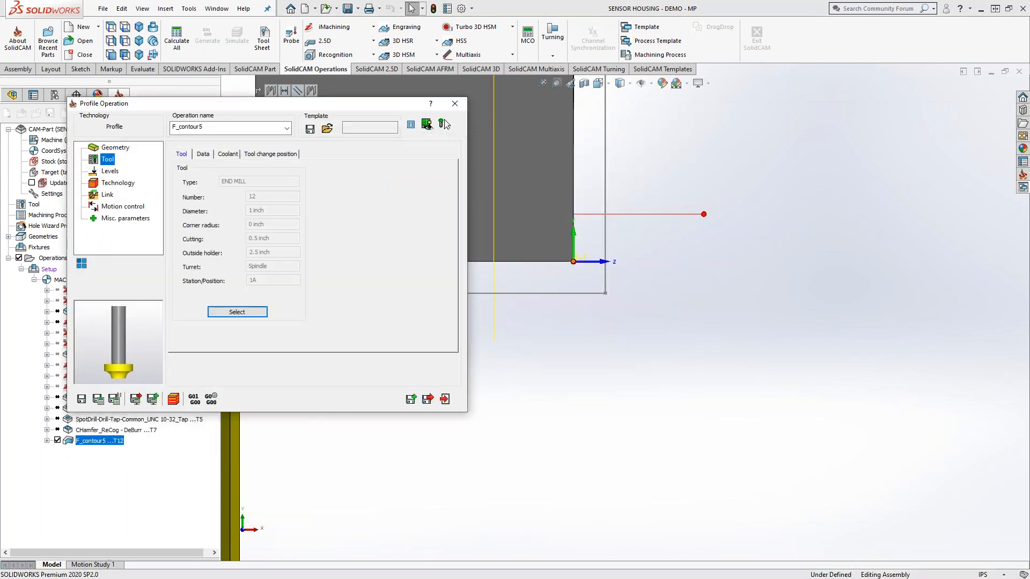
Step: Modify the profile operation's geometry with an offset of -0.25 for the chain
left_click(115, 183)
left_click(272, 185)
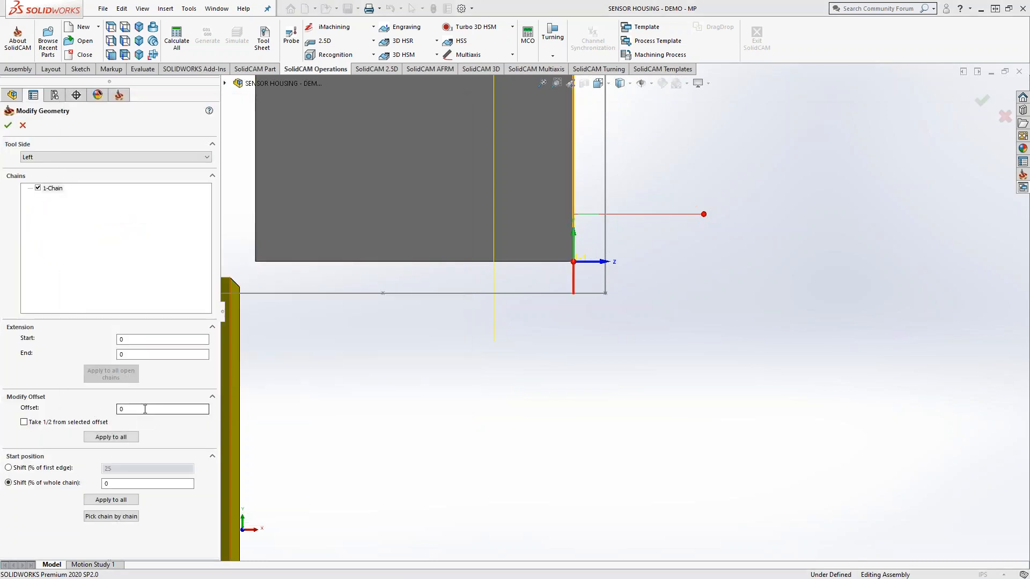
left_click(145, 409)
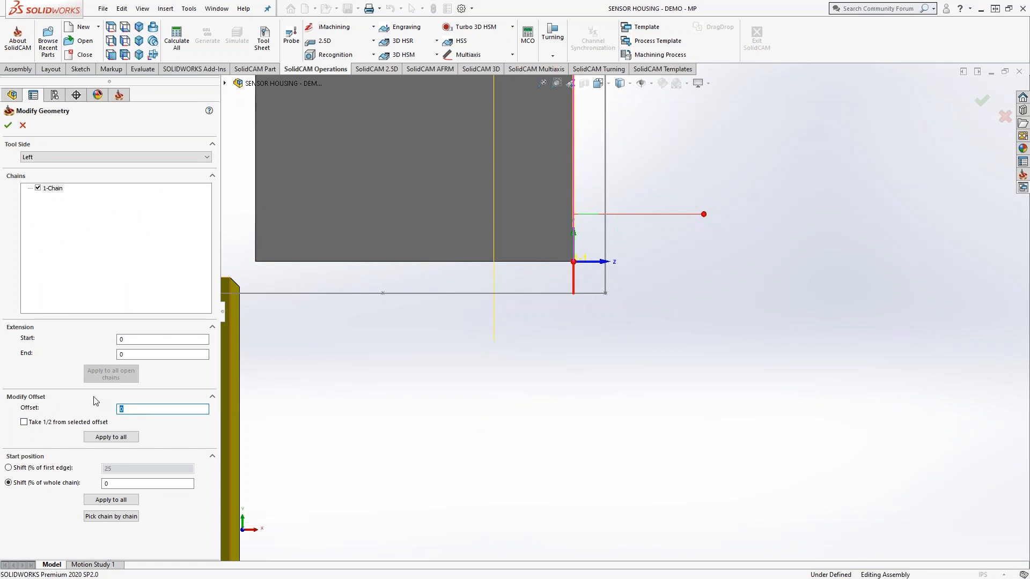
type("-.25")
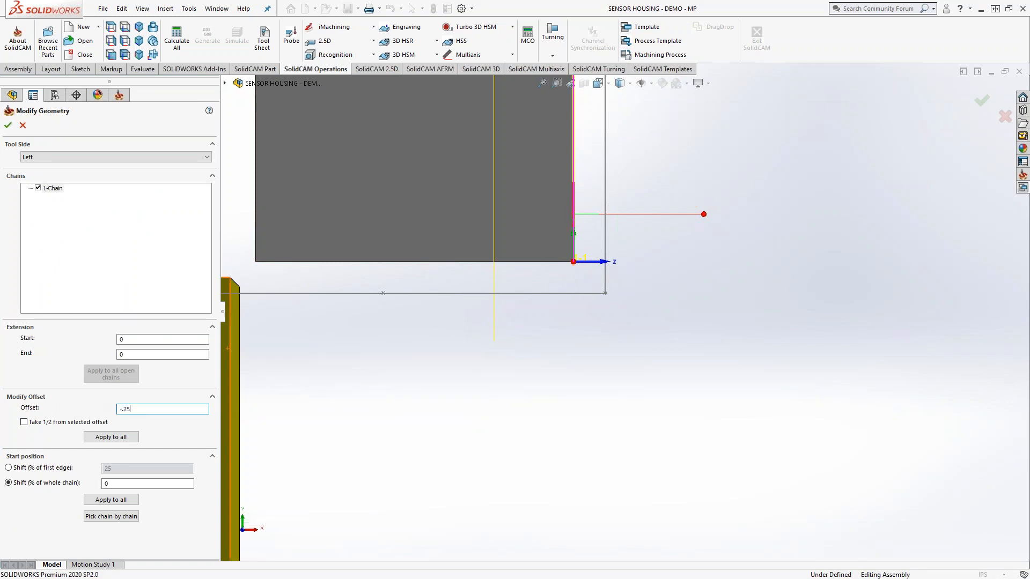
scroll(473, 410, "up", 6)
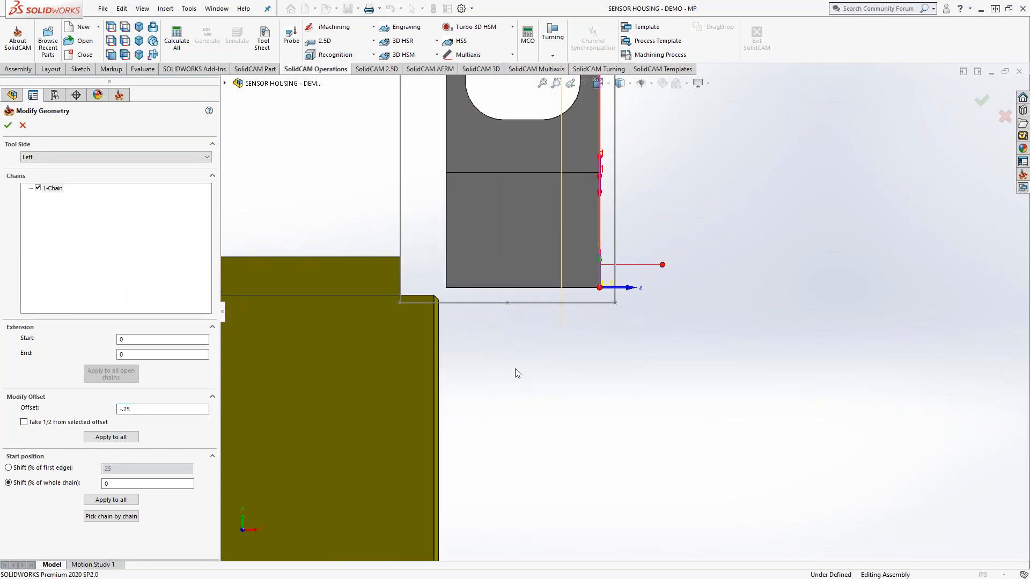
middle_click_drag(551, 359, 462, 356)
left_click(146, 354)
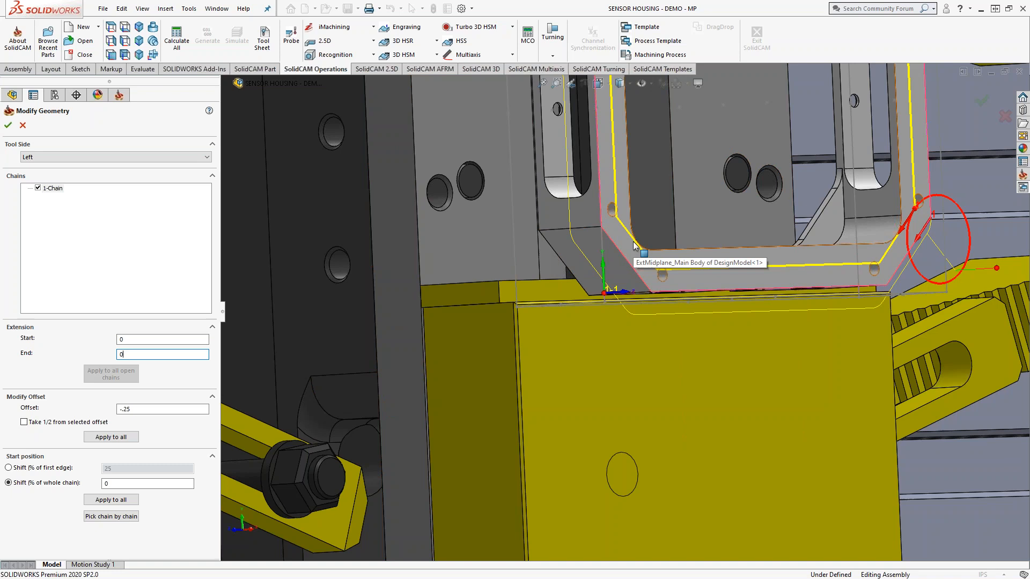
left_click(8, 125)
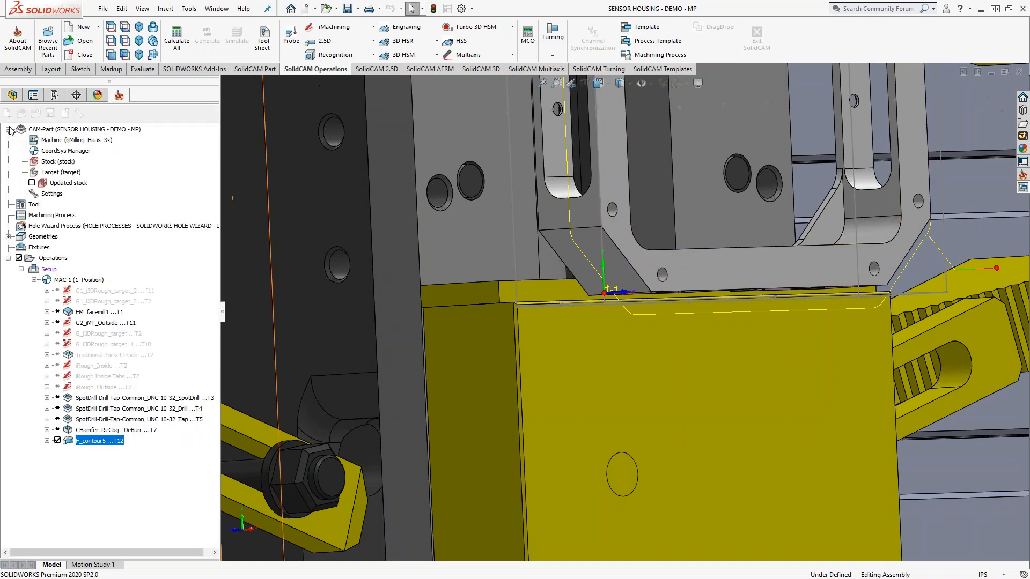
Step: Orient the view square to the housing's side face, and save and calculate the profile operation
right_click(586, 207)
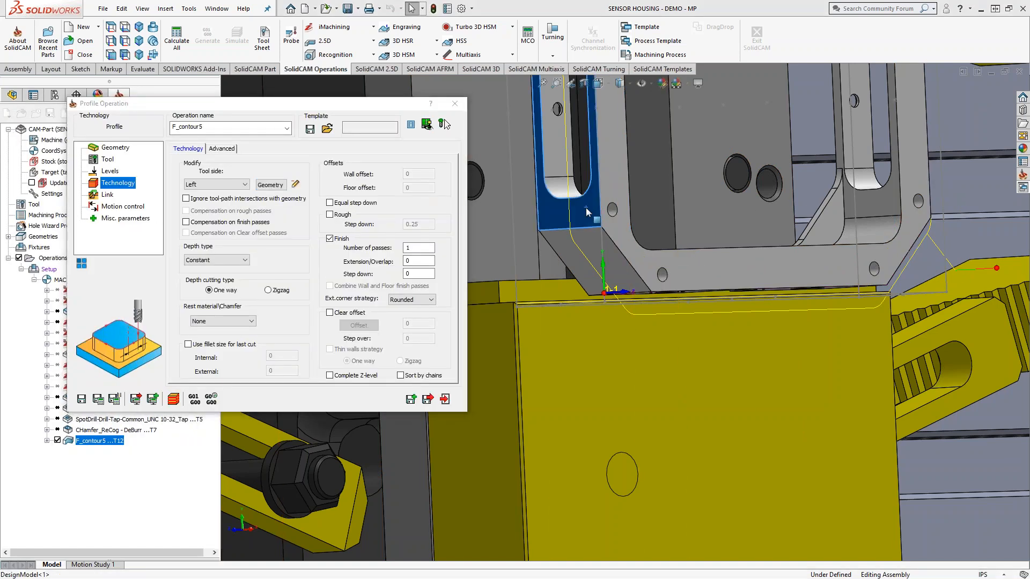
left_click(661, 192)
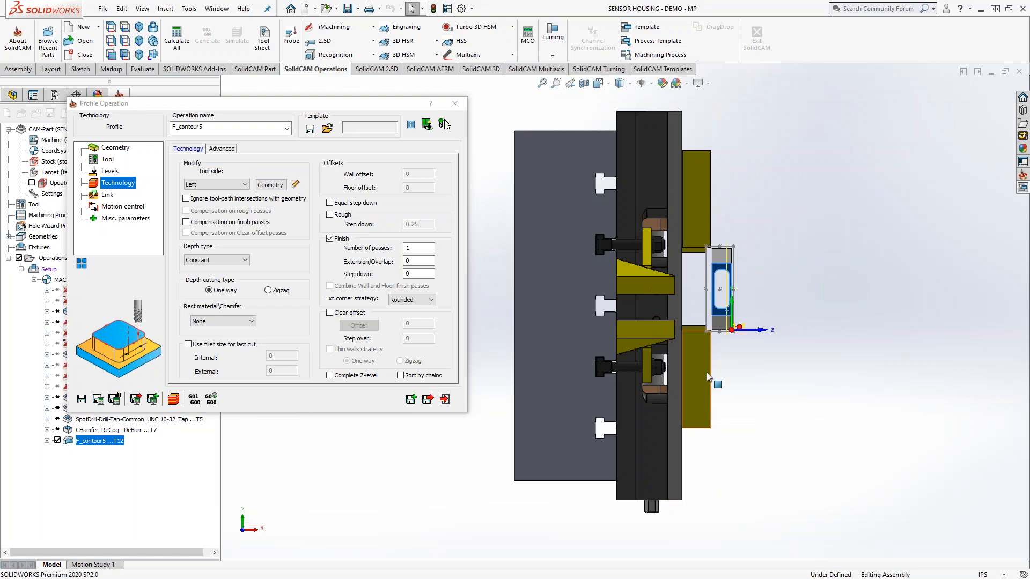
left_click(99, 399)
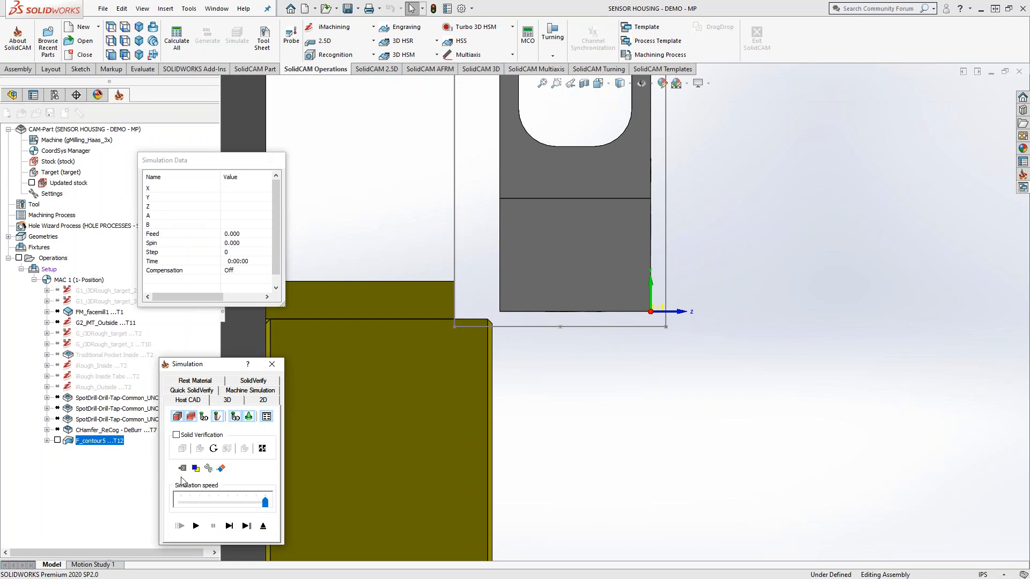
Step: Step the Host CAD simulation through the offset toolpath and examine closely how the tool's radius fits the housing's corner edge
left_click(229, 528)
left_click(229, 528)
left_click(229, 528)
left_click(229, 528)
left_click(229, 526)
left_click(229, 527)
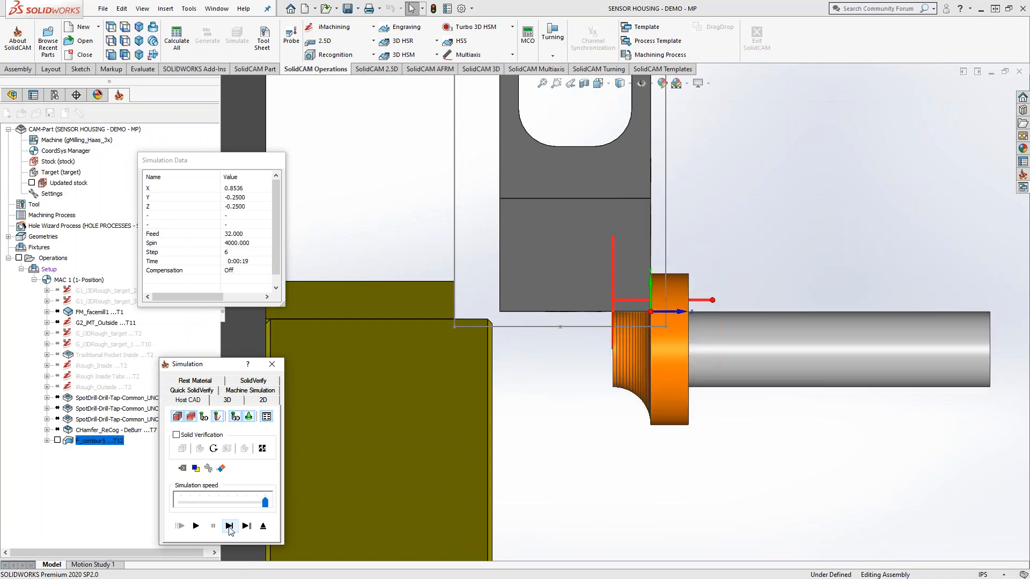
scroll(649, 338, "down", 5)
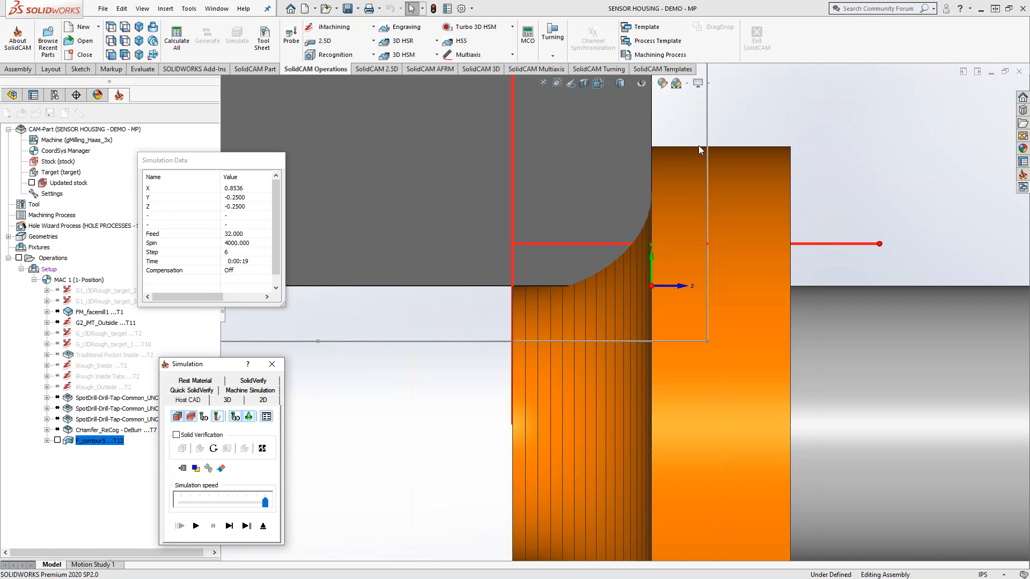
Step: Run the profile operation in SolidVerify and inspect the rounded edge cut around the housing from several angles
left_click(254, 380)
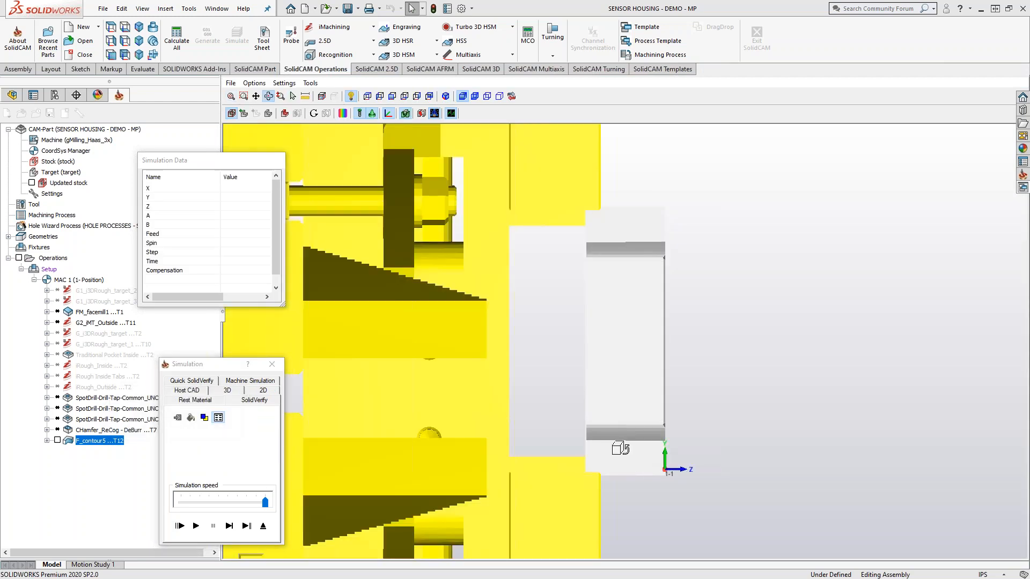
middle_click_drag(619, 449, 598, 420)
scroll(598, 419, "down", 5)
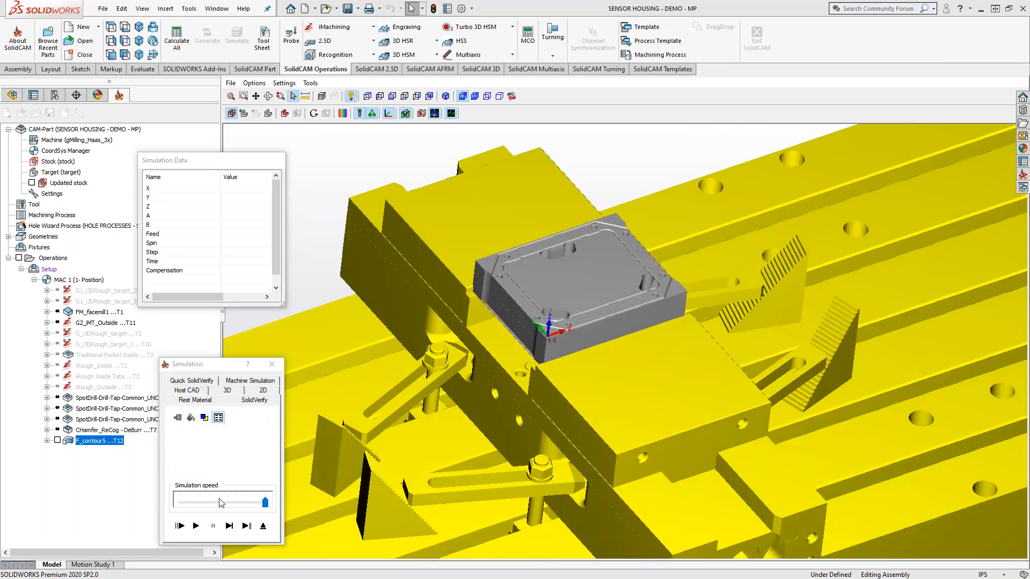
left_click(197, 527)
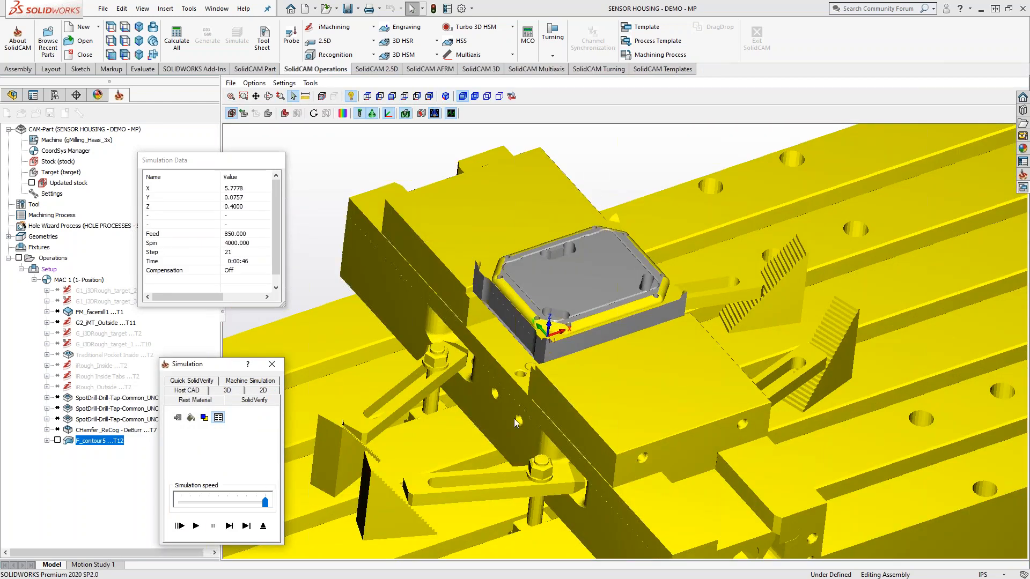
scroll(632, 346, "up", 5)
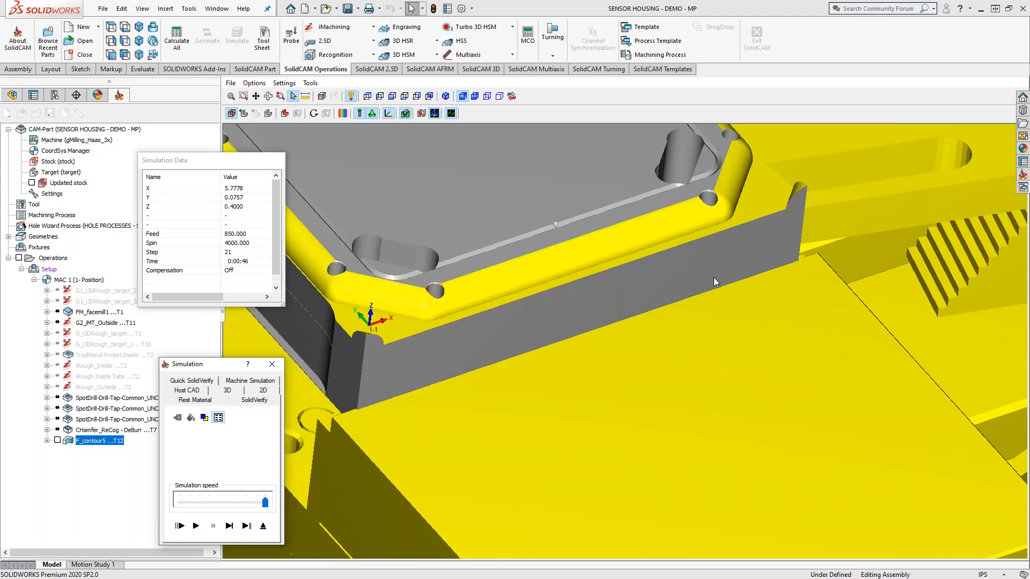
scroll(722, 214, "down", 5)
scroll(718, 222, "up", 3)
middle_click_drag(696, 288, 633, 278)
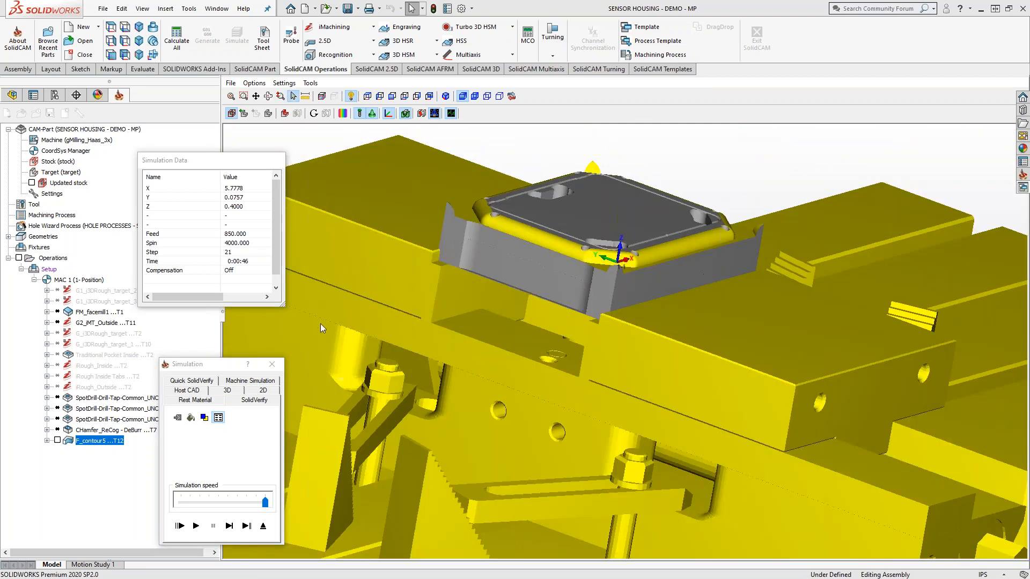
Step: Exit the simulation and close the profile operation
left_click(263, 525)
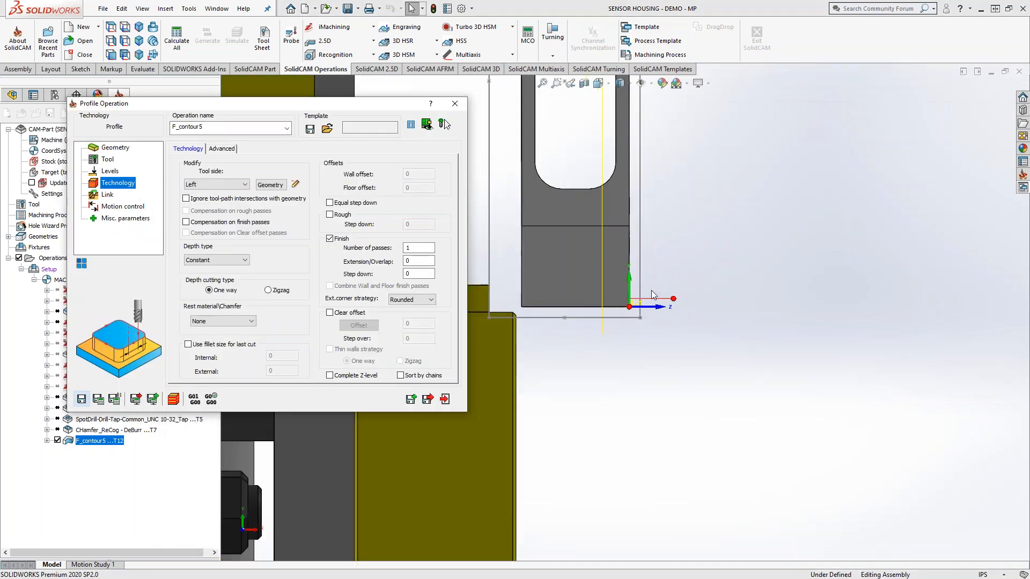
middle_click_drag(577, 302, 639, 290)
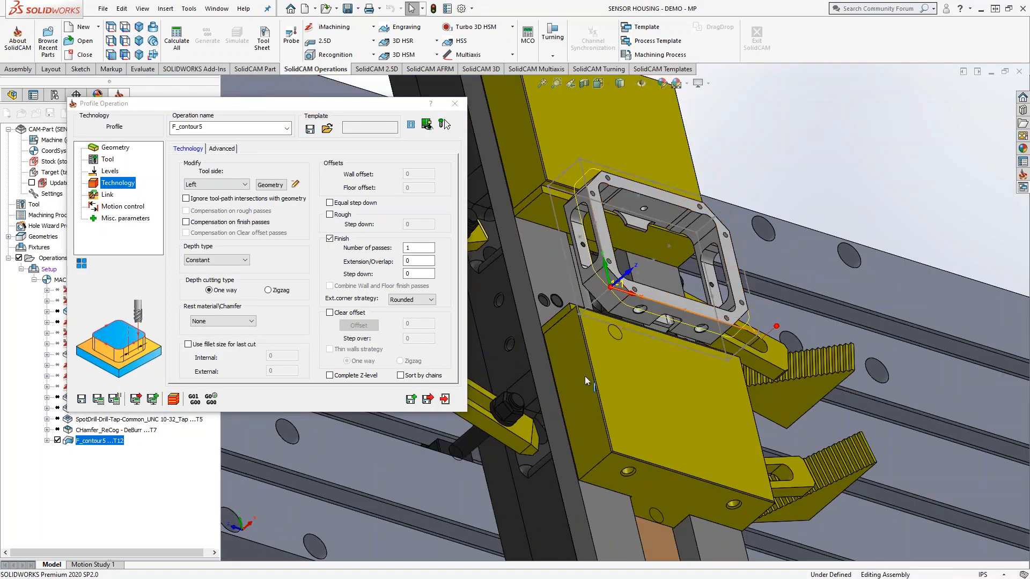
left_click(448, 401)
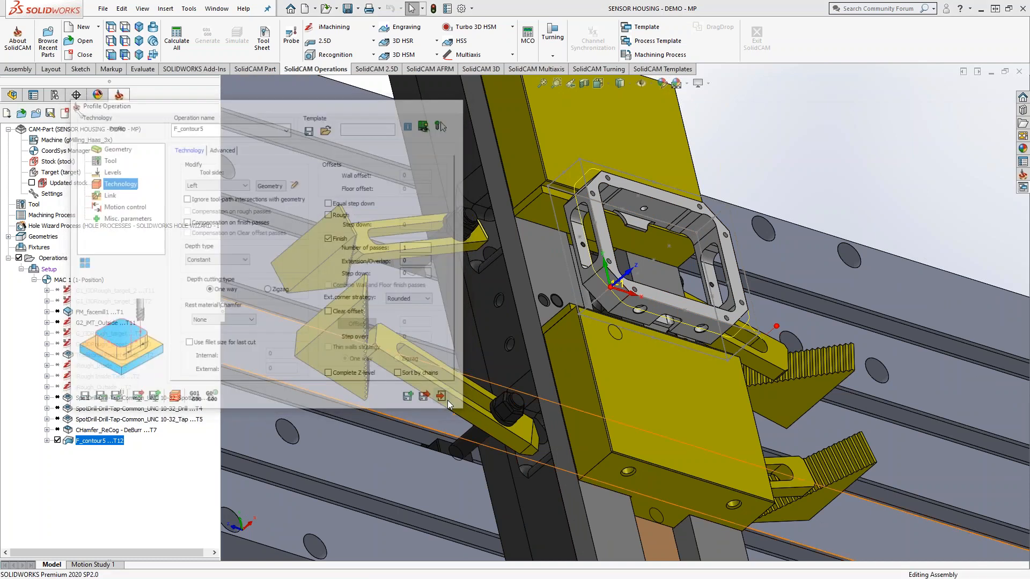
Step: Close the sensor housing CAM-part and open SolidCAM's tool holder library with no part loaded
middle_click_drag(761, 168, 713, 266)
left_click(65, 113)
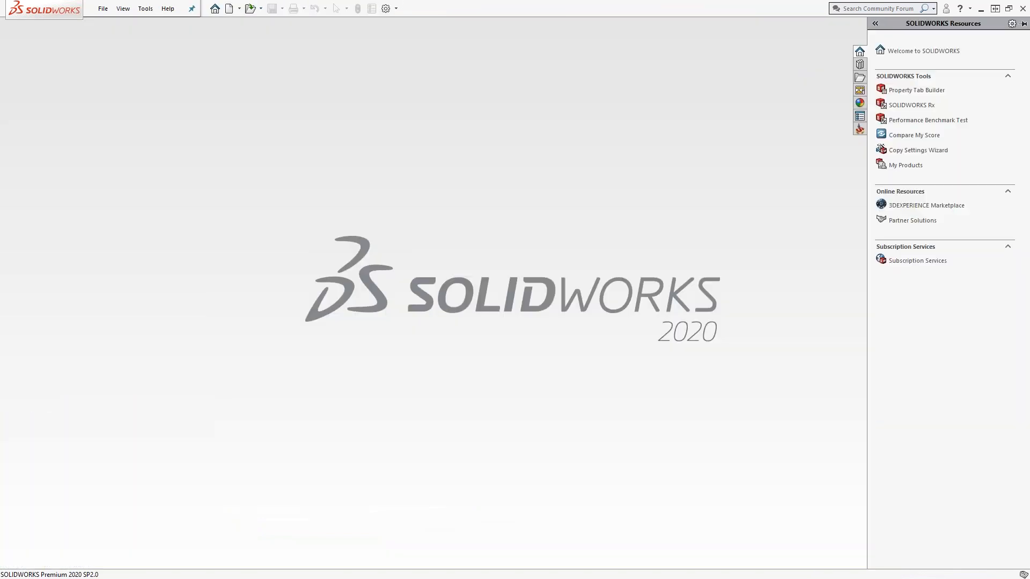
left_click(146, 9)
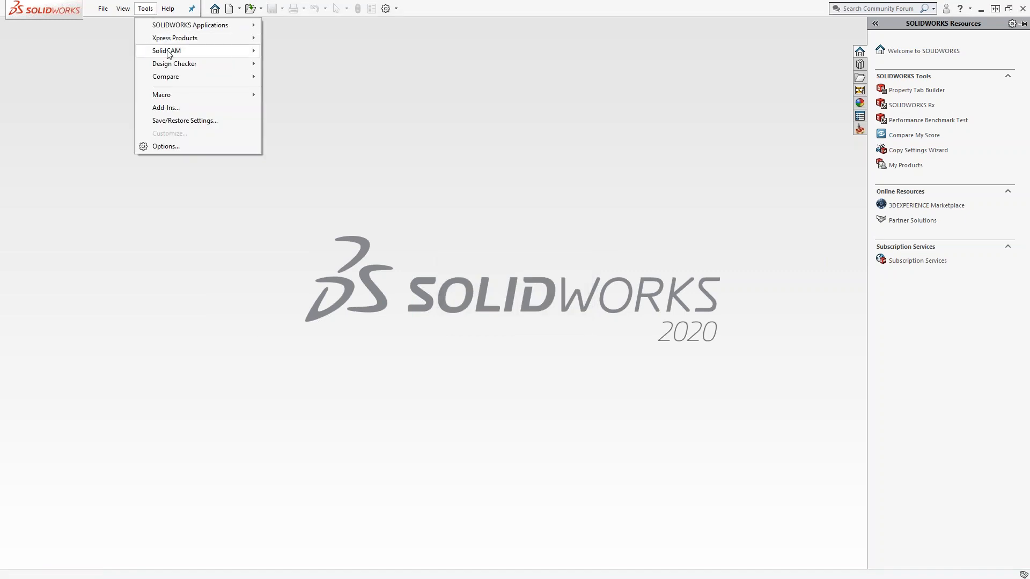
mouse_move(203, 51)
mouse_move(338, 158)
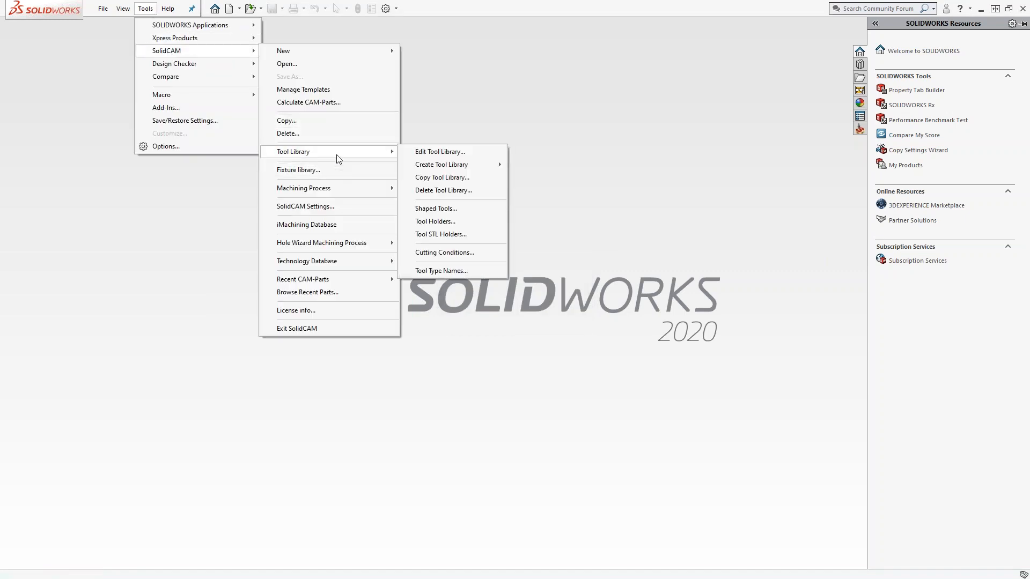
left_click(429, 222)
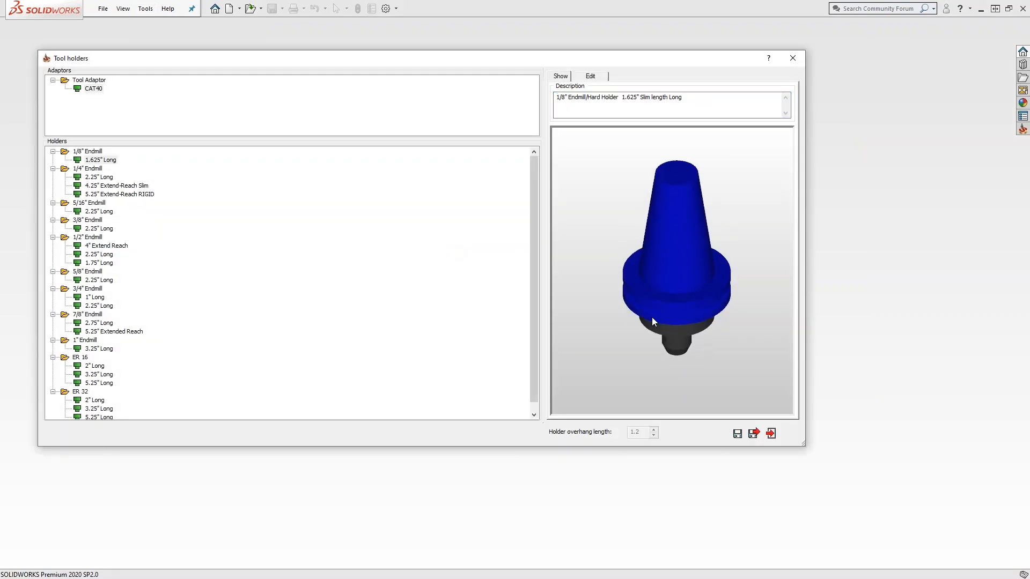
Step: Add a holder group named "SC LIve" at the end of the tool holder list
middle_click_drag(652, 281, 642, 292)
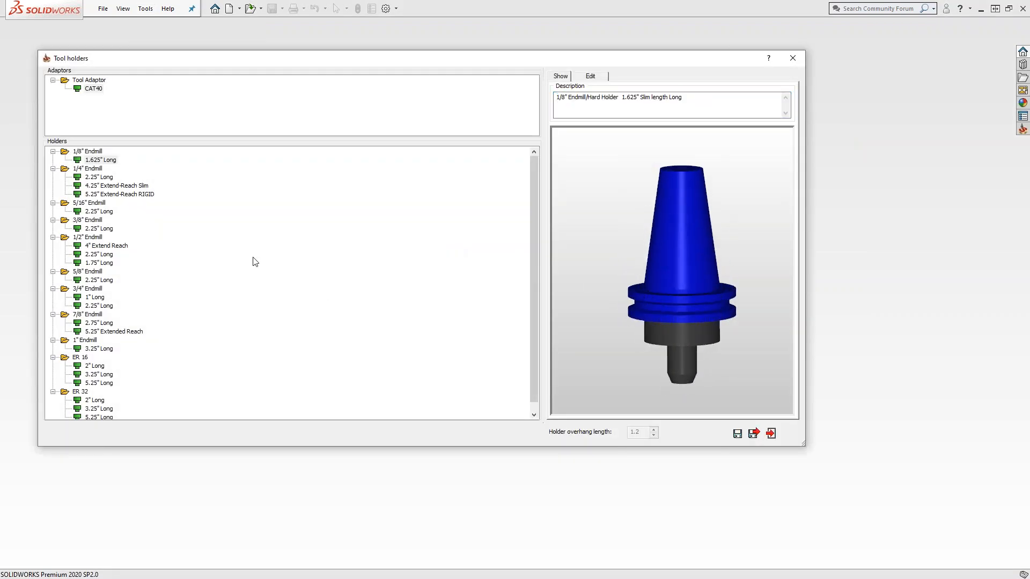
scroll(251, 258, "down", 1)
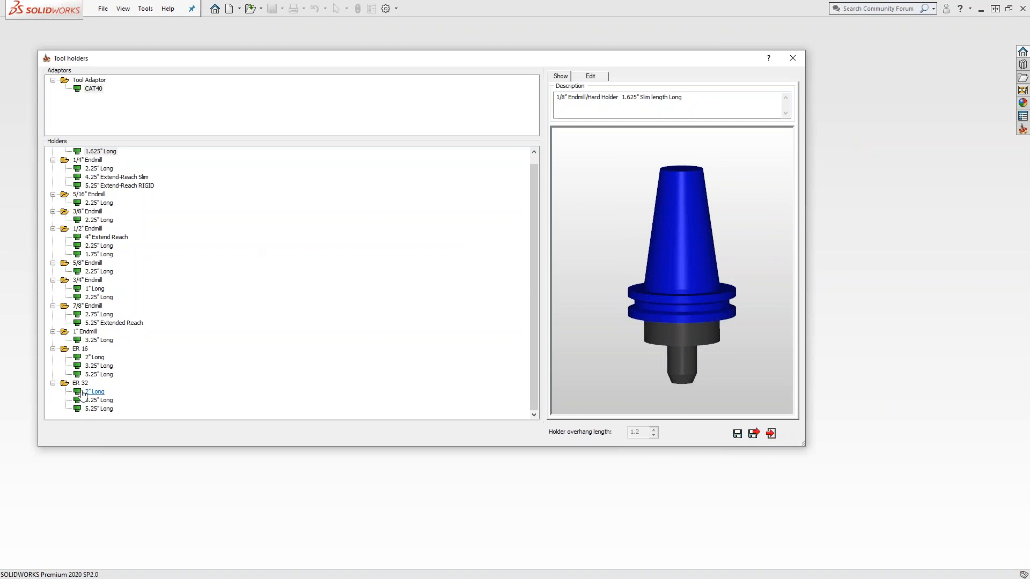
right_click(263, 324)
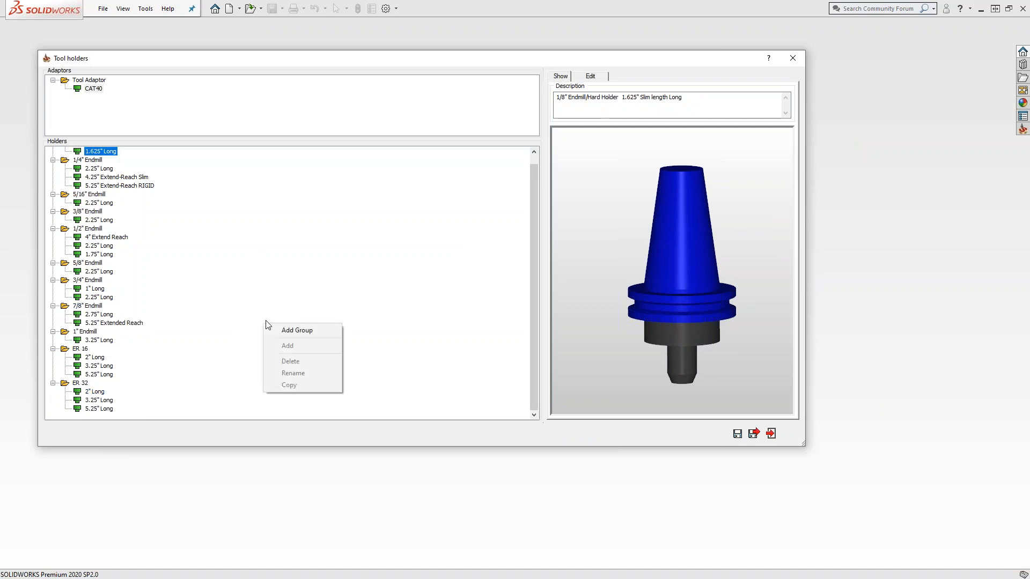
left_click(289, 331)
type("S")
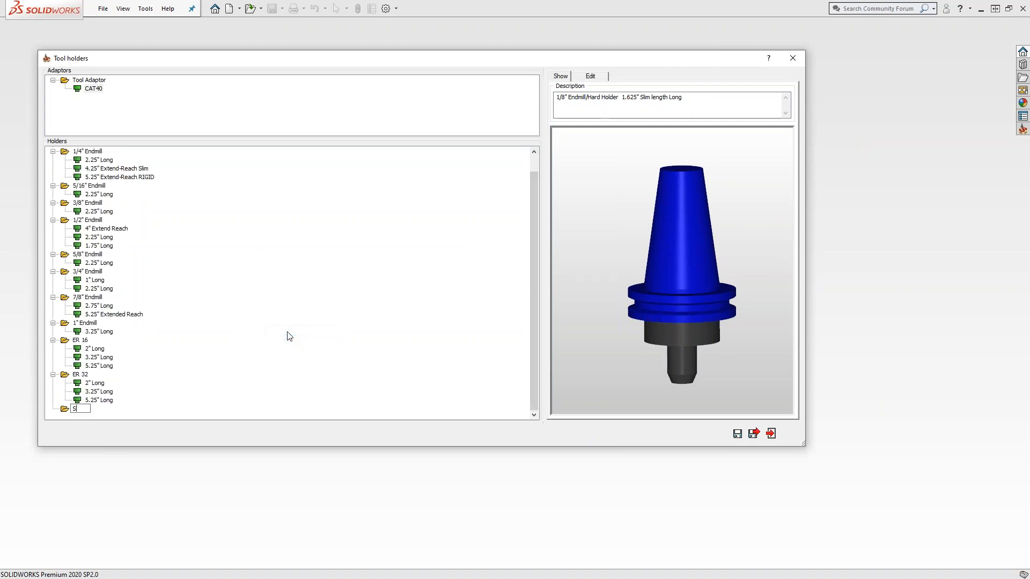
type("C LIve")
Step: Try a holder in the SC LIve group built from a cone, a cylinder and a second cone narrowing upward
right_click(90, 410)
left_click(114, 428)
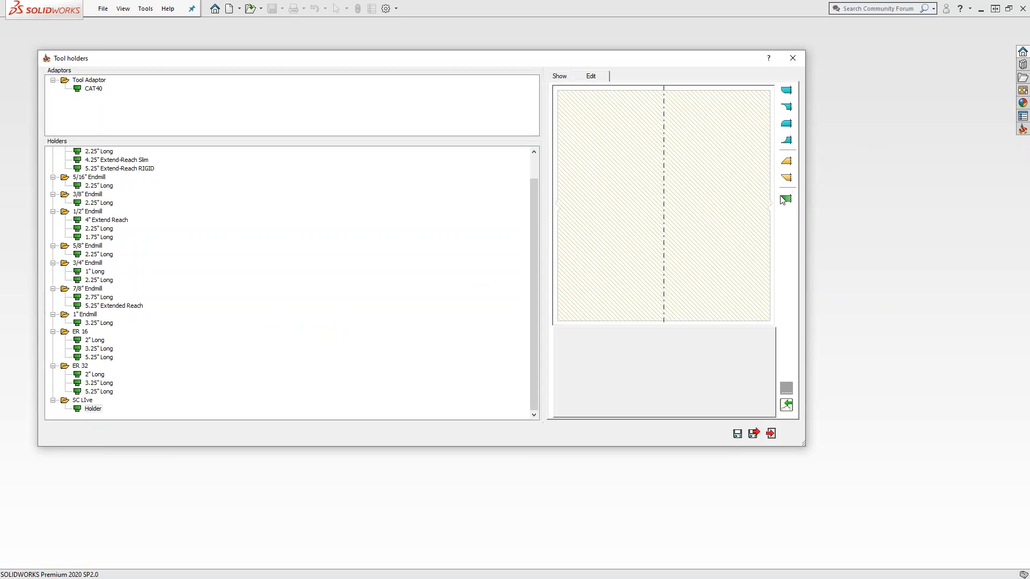
left_click(785, 200)
left_click(786, 199)
left_click(786, 162)
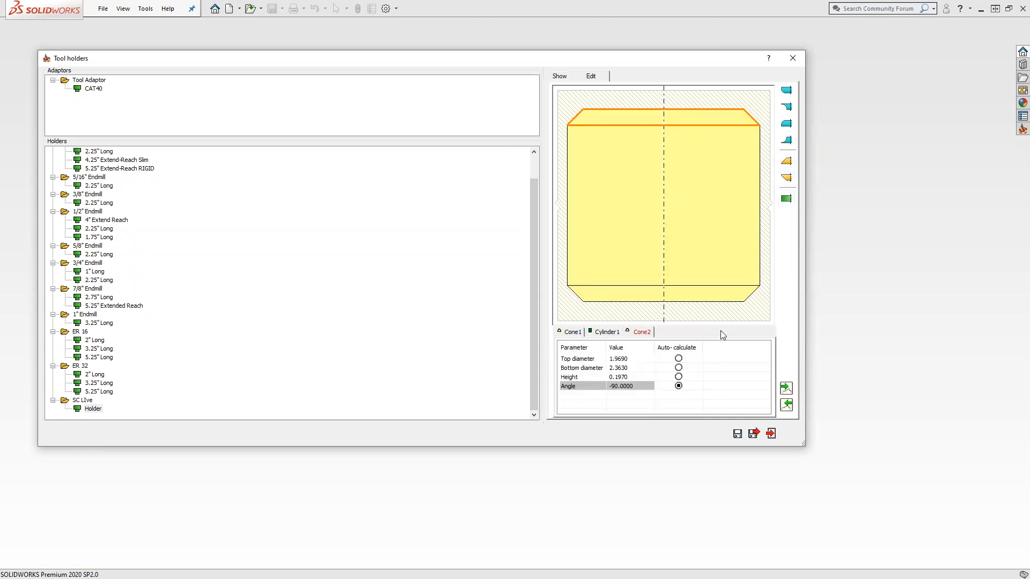
left_click(608, 333)
left_click(638, 332)
Step: Delete the trial holder from the SC LIve group
right_click(96, 410)
left_click(121, 445)
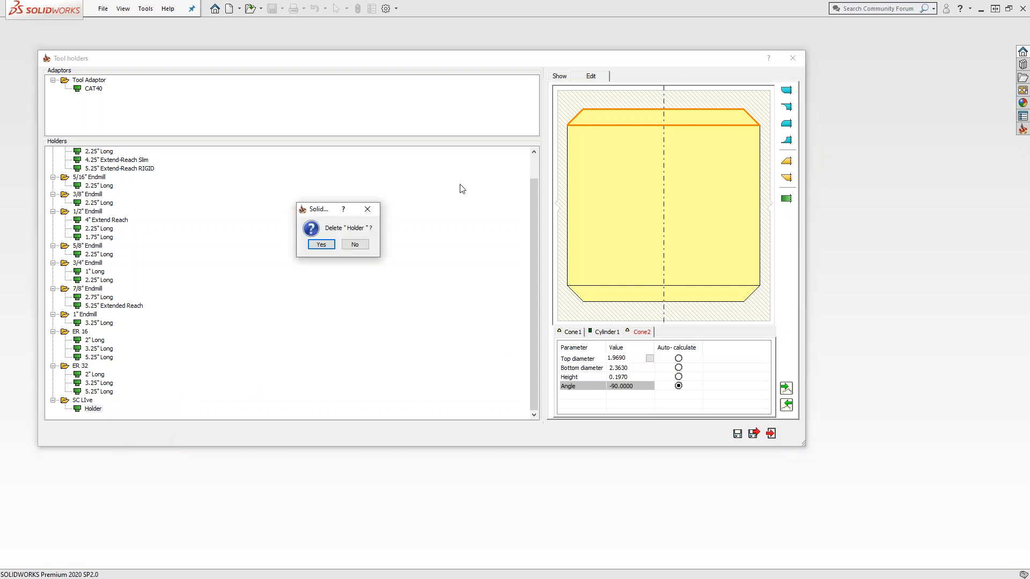
left_click(322, 245)
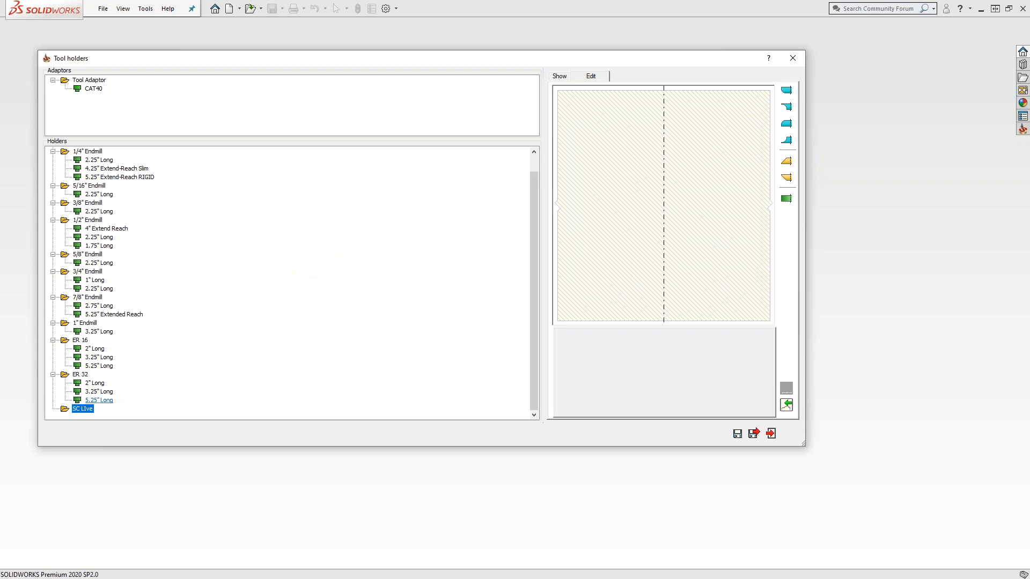
Step: Add a holder to the SC LIve group, stacking a cone, a cylinder, an upward-widening cone and a second cylinder
right_click(86, 415)
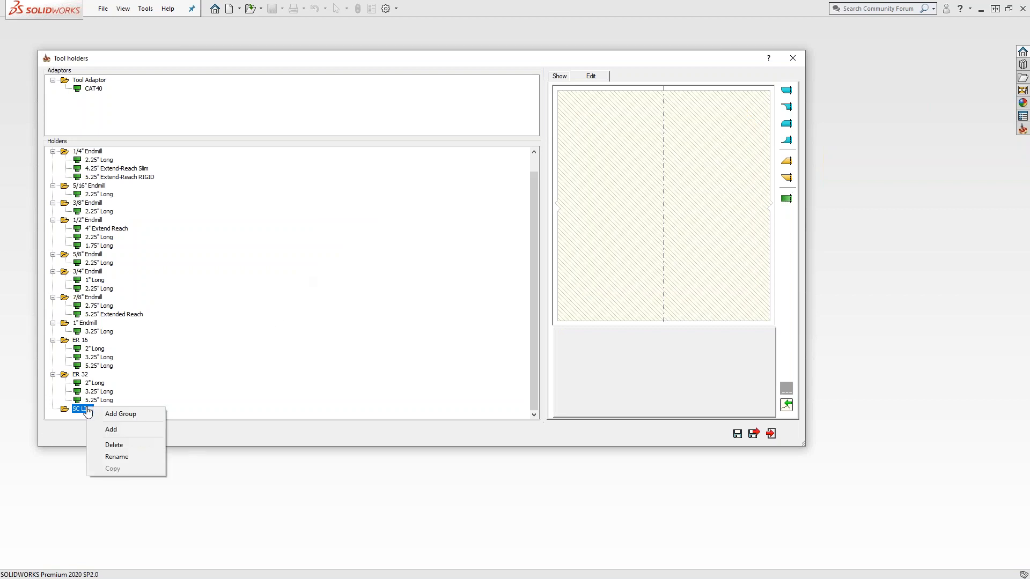
left_click(110, 429)
left_click(786, 179)
left_click(786, 198)
left_click(788, 179)
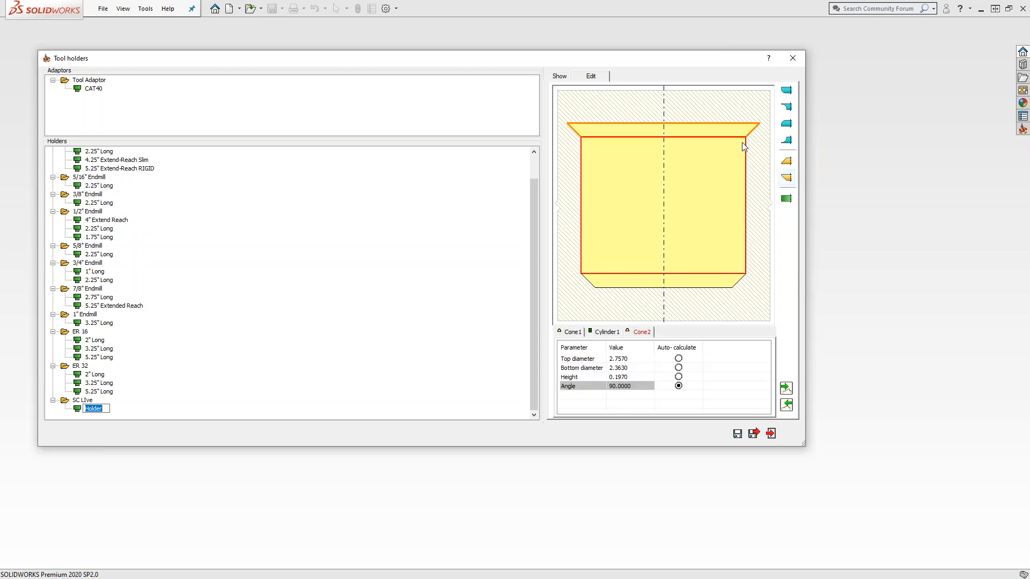
left_click(787, 199)
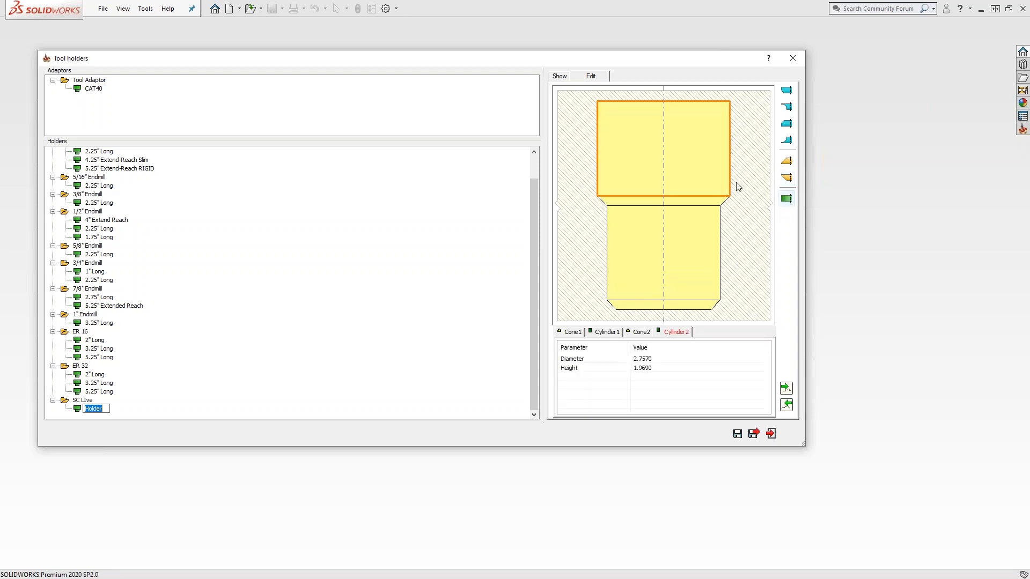
Step: Inspect the new SC LIve holder in 3D with its adaptor from another angle and close the tool holder library
left_click(561, 78)
middle_click_drag(681, 297, 660, 288)
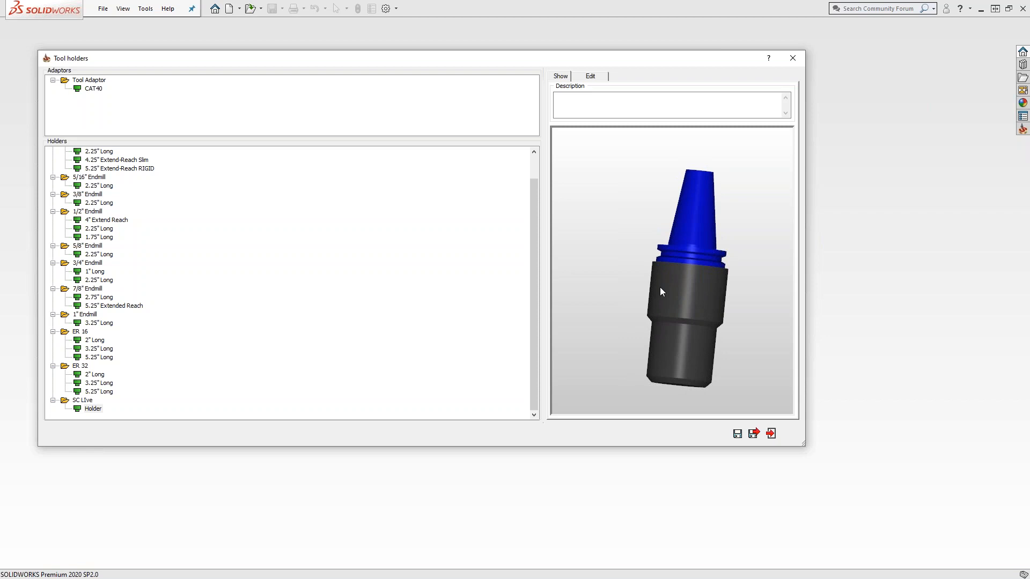
left_click(792, 58)
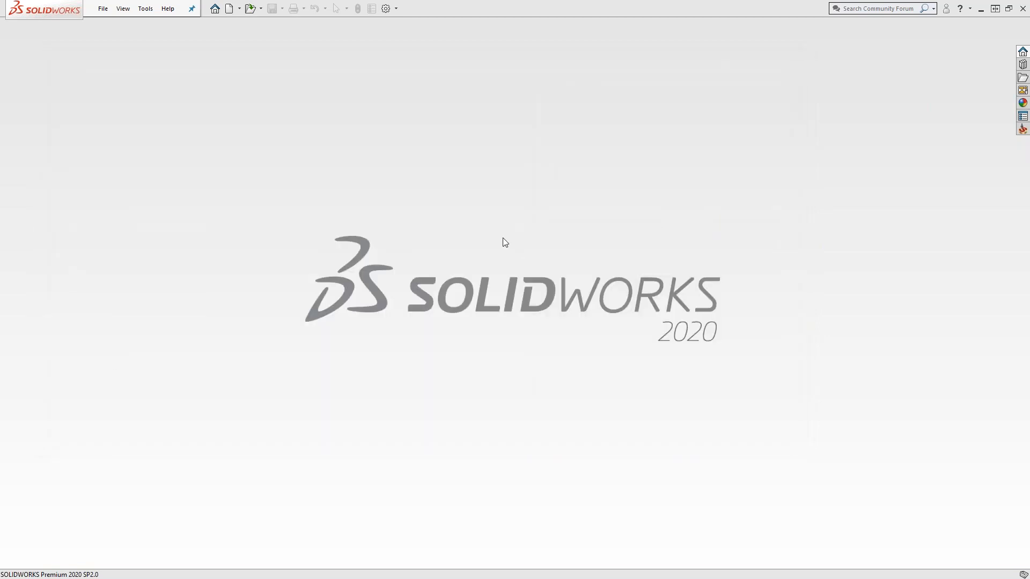